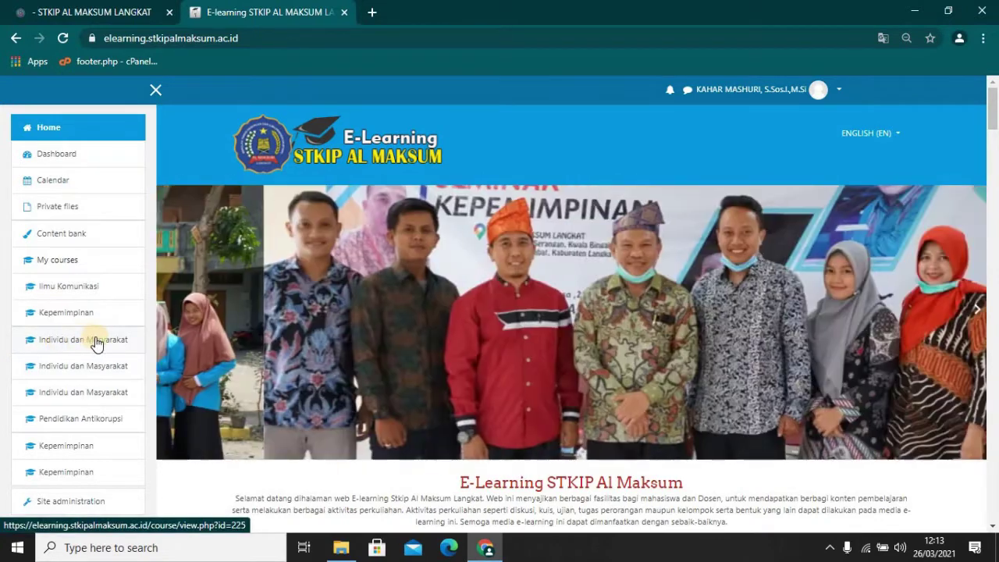
Open the account's own profile page from the avatar menu and scroll through it
{"action": "left_click", "coordinate": [96, 342]}
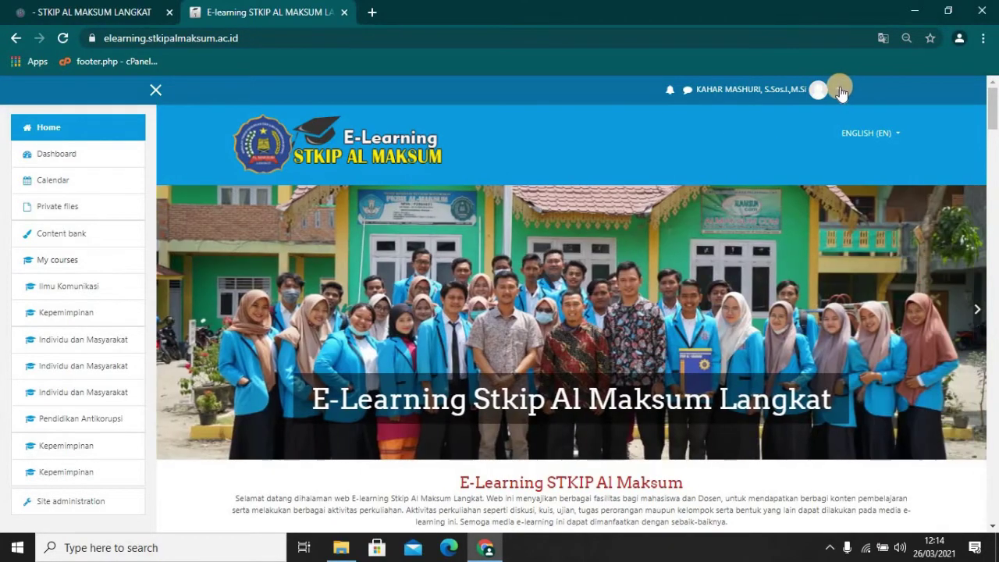
{"action": "left_click", "coordinate": [840, 90]}
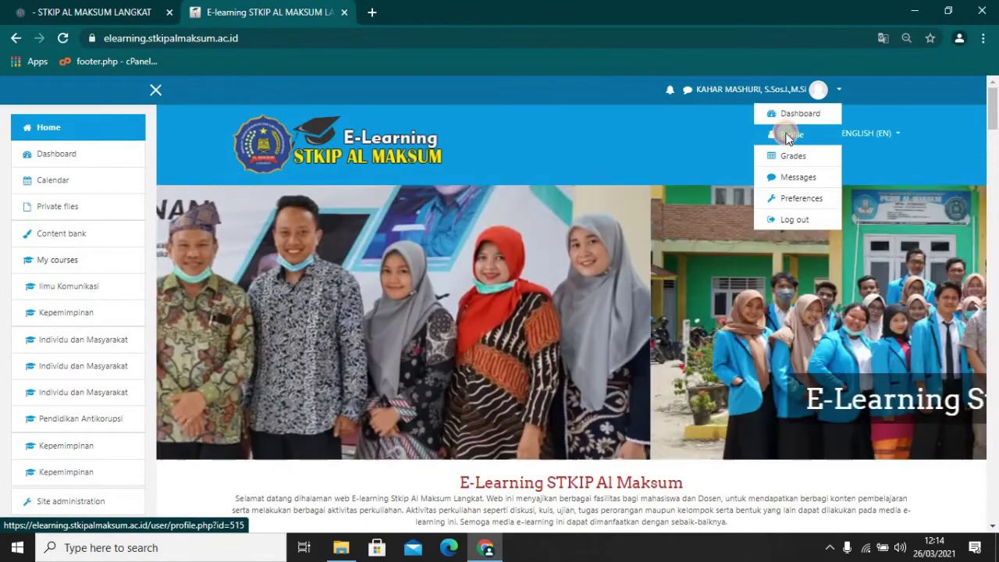
{"action": "left_click", "coordinate": [786, 136]}
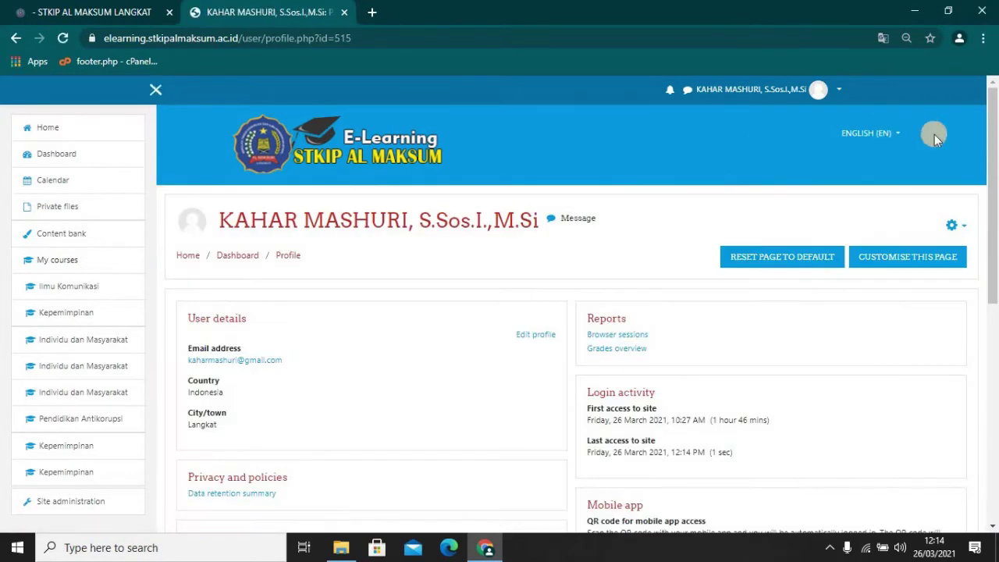
{"action": "scroll", "coordinate": [995, 135], "scroll_direction": "down", "scroll_amount": 1}
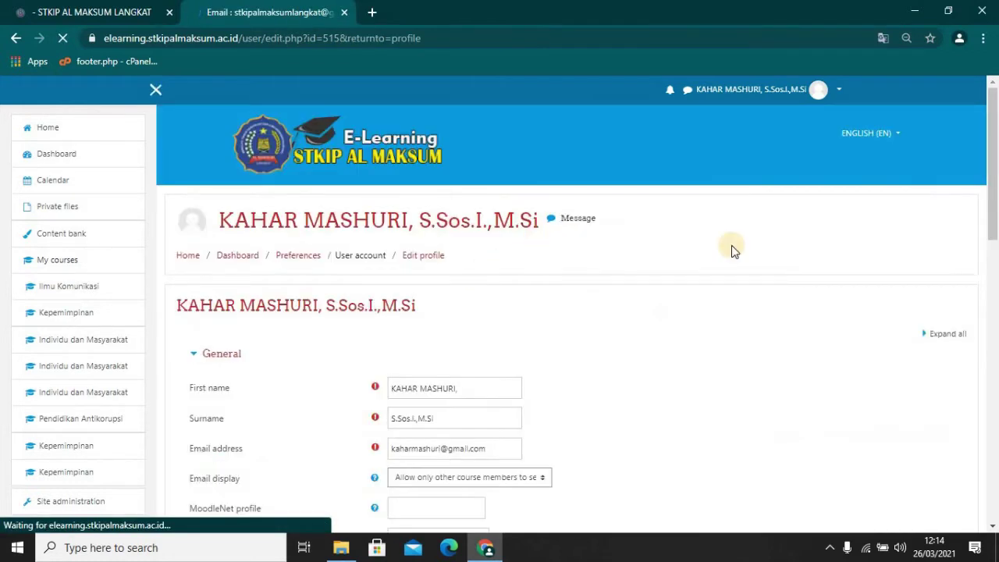
{"action": "scroll", "coordinate": [992, 233], "scroll_direction": "down", "scroll_amount": 3}
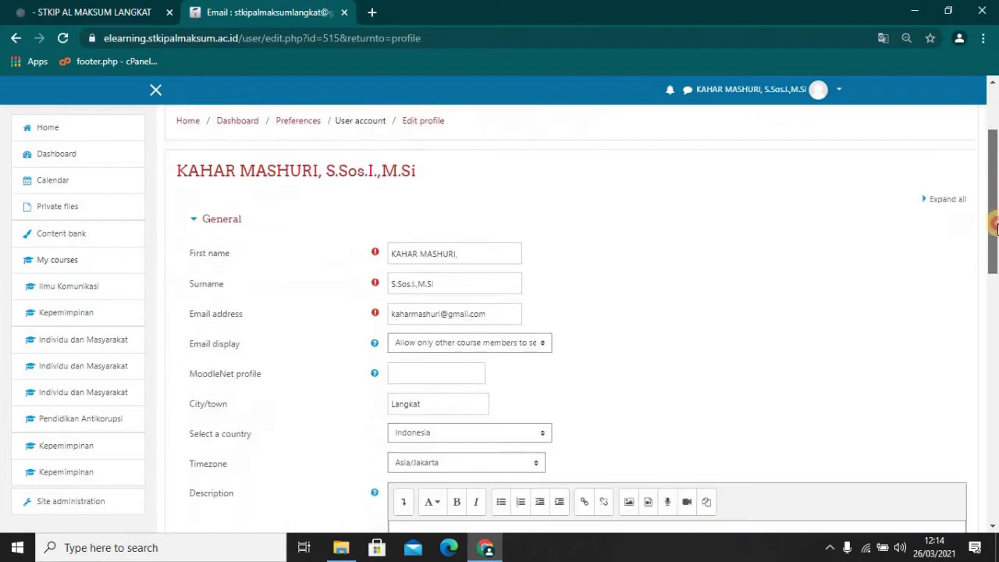
{"action": "scroll", "coordinate": [993, 232], "scroll_direction": "down", "scroll_amount": 1}
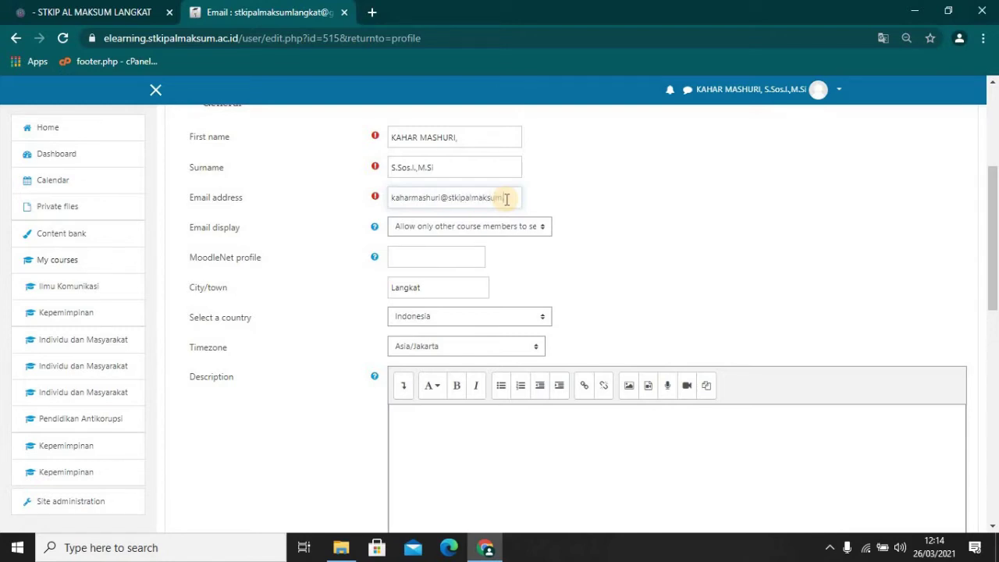
Check the new stkipalmaksum.ac.id email address and begin editing the profile description
{"action": "left_click", "coordinate": [508, 198]}
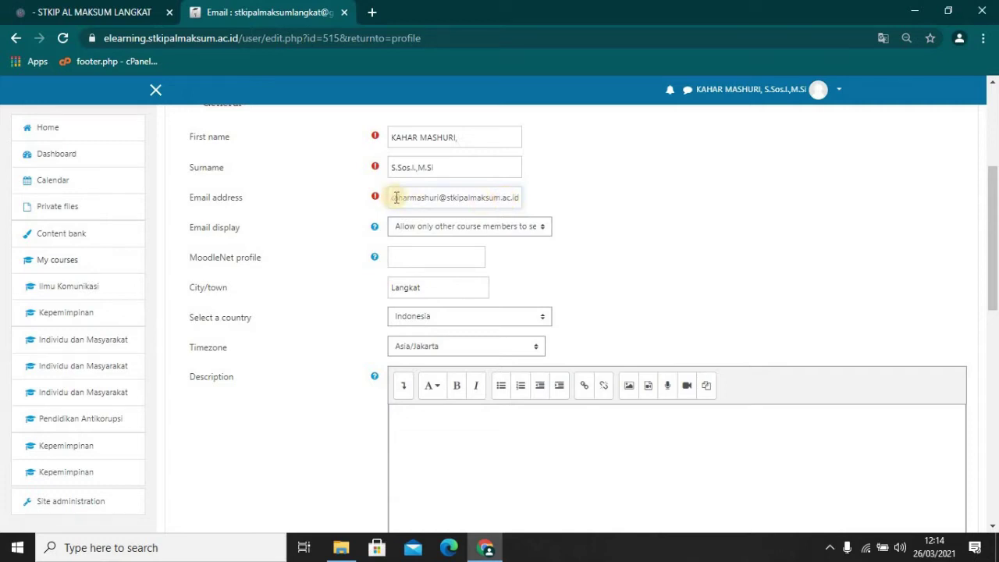
{"action": "scroll", "coordinate": [629, 333], "scroll_direction": "down", "scroll_amount": 2}
{"action": "left_click", "coordinate": [628, 333]}
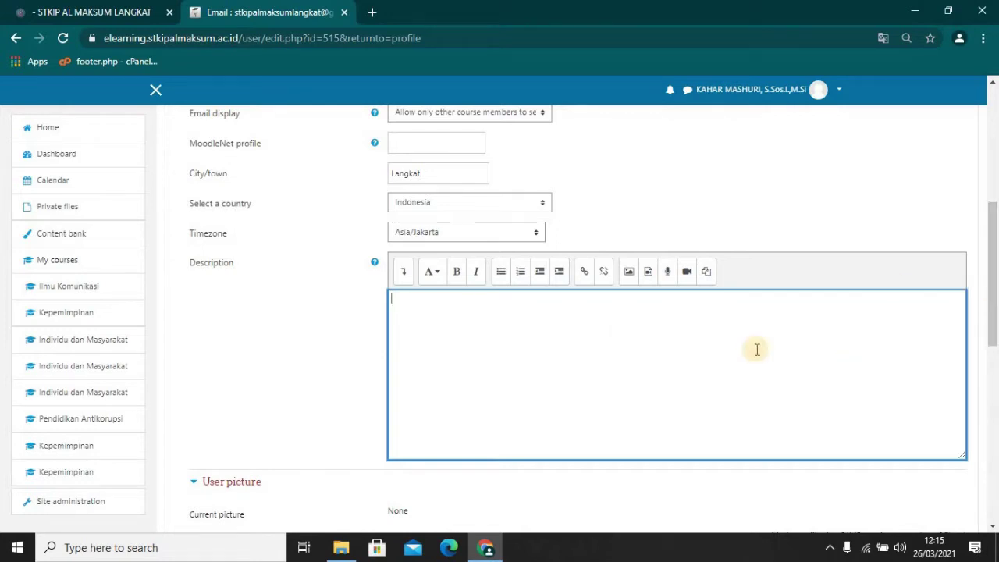
{"action": "left_click_drag", "start_coordinate": [992, 321], "coordinate": [992, 408]}
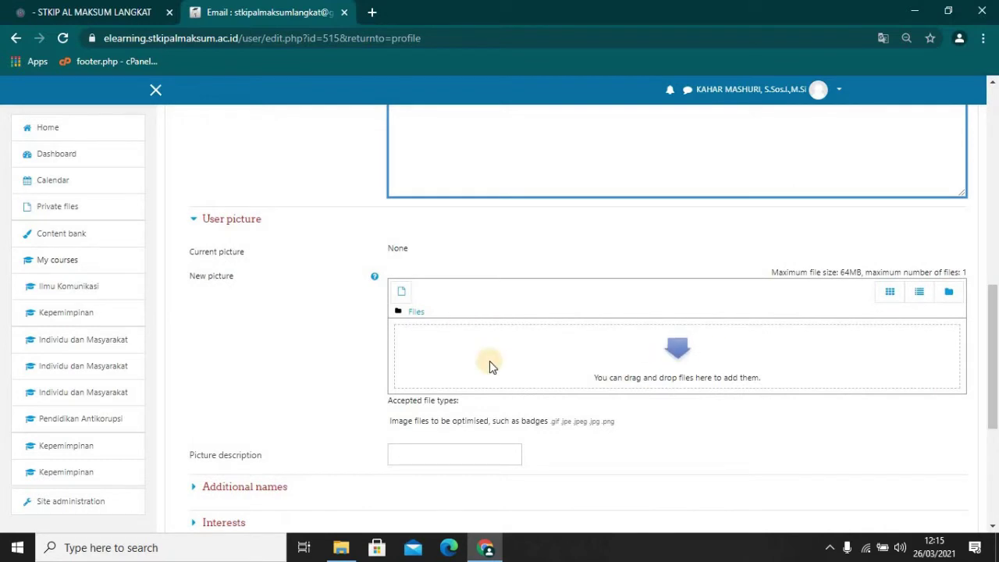
Start adding a user picture and browse to Local Disk (E:) in the file picker
{"action": "left_click", "coordinate": [403, 295]}
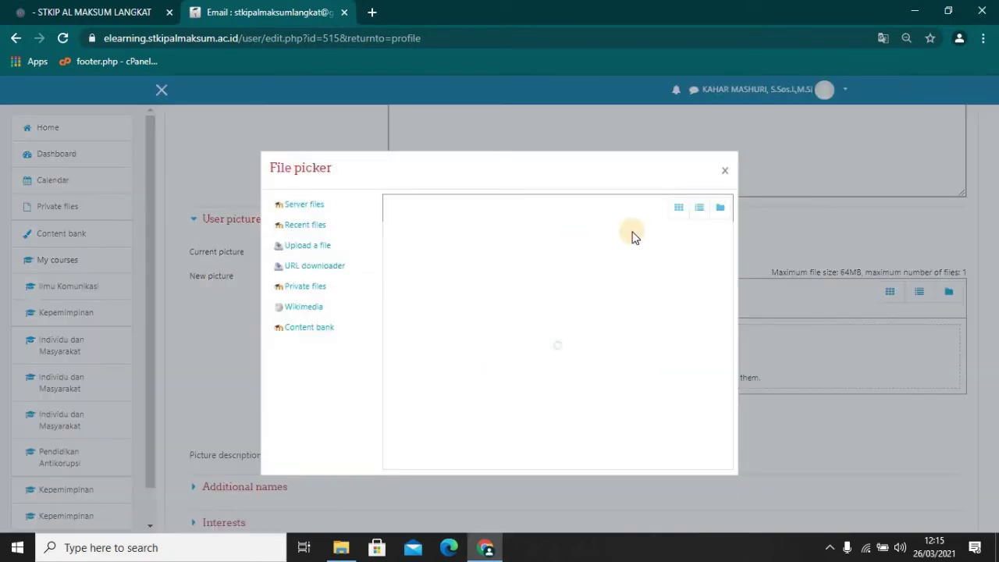
{"action": "left_click", "coordinate": [722, 170]}
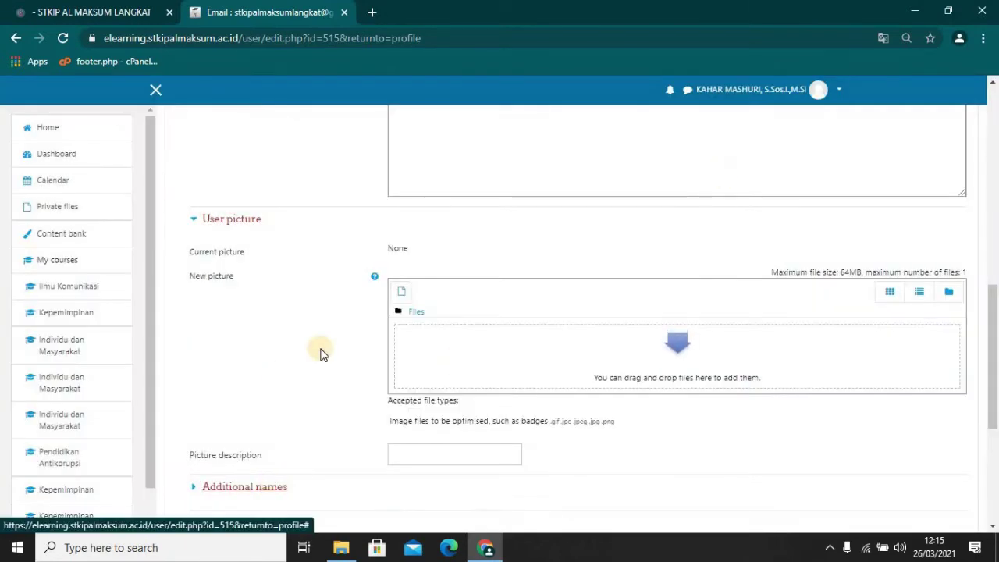
{"action": "left_click", "coordinate": [404, 295]}
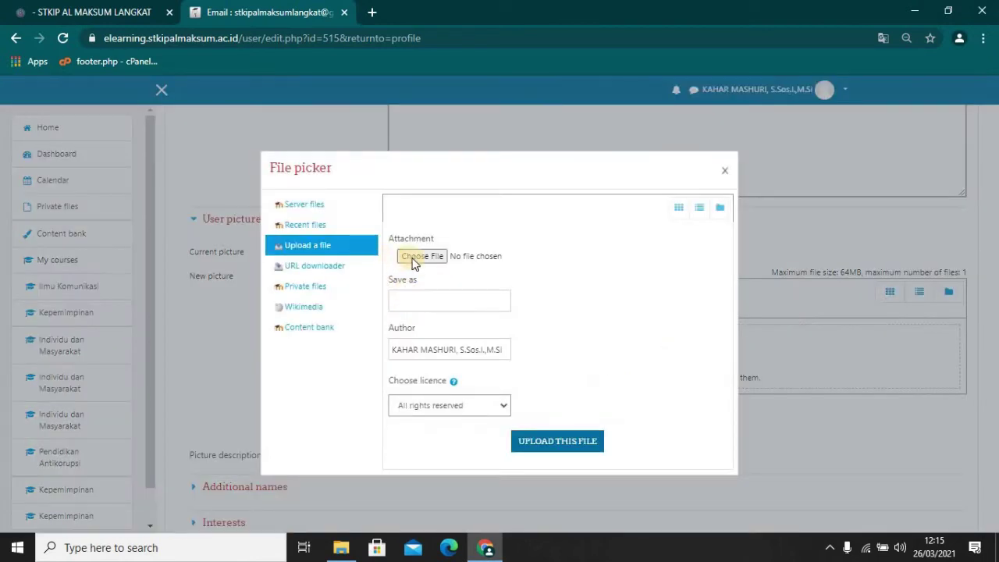
{"action": "left_click", "coordinate": [414, 258]}
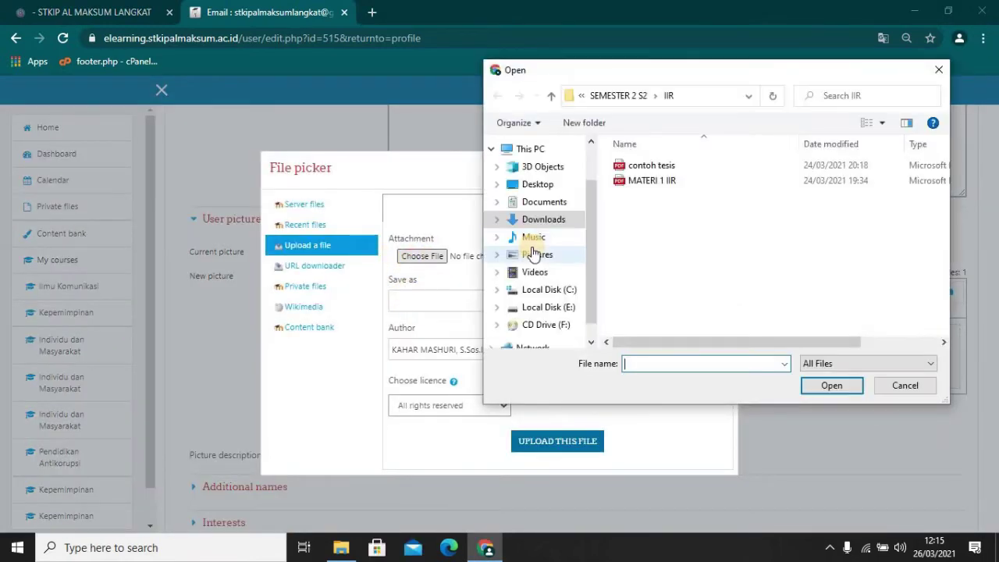
{"action": "left_click", "coordinate": [550, 307]}
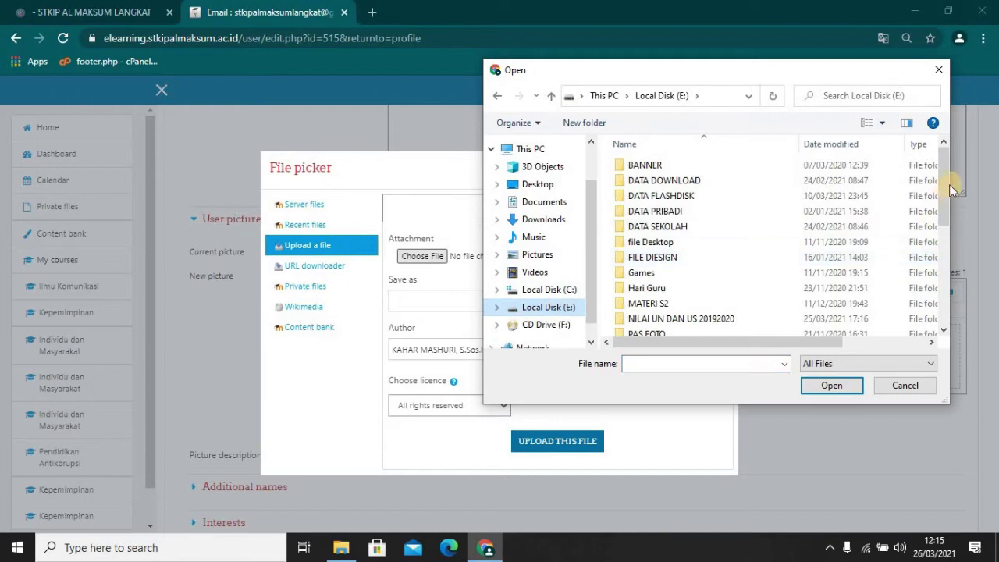
{"action": "left_click_drag", "start_coordinate": [948, 184], "coordinate": [945, 298]}
{"action": "left_click", "coordinate": [945, 299]}
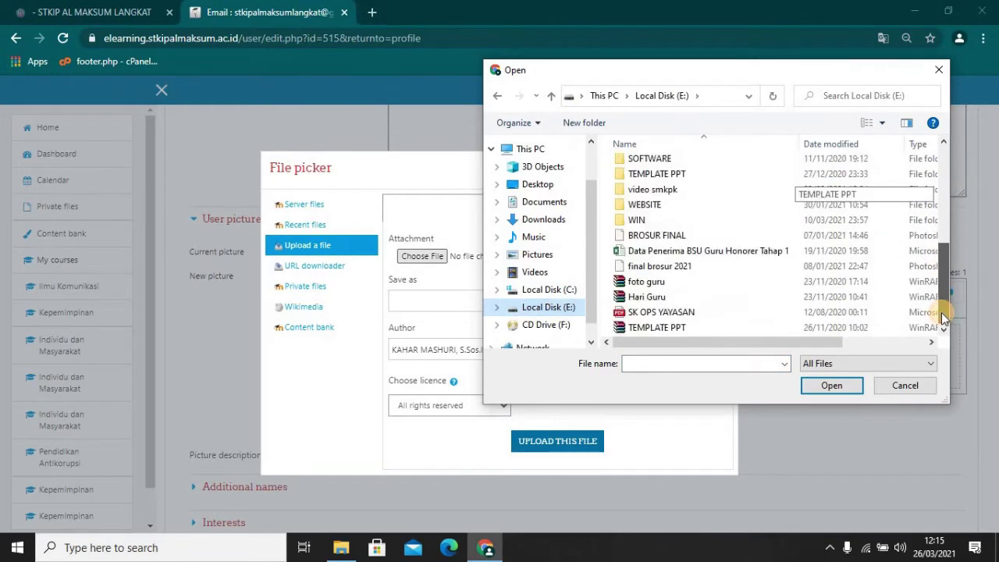
Pick the lecturer's photo from WEBSITE > IPS > lecturer profiles and upload it
{"action": "double_click", "coordinate": [665, 211]}
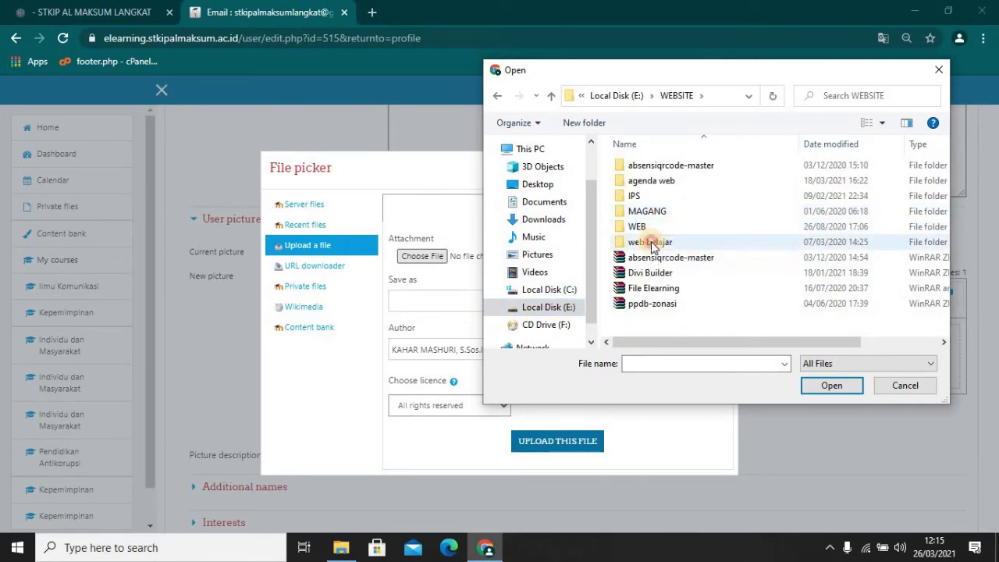
{"action": "left_click", "coordinate": [648, 242]}
{"action": "double_click", "coordinate": [638, 195]}
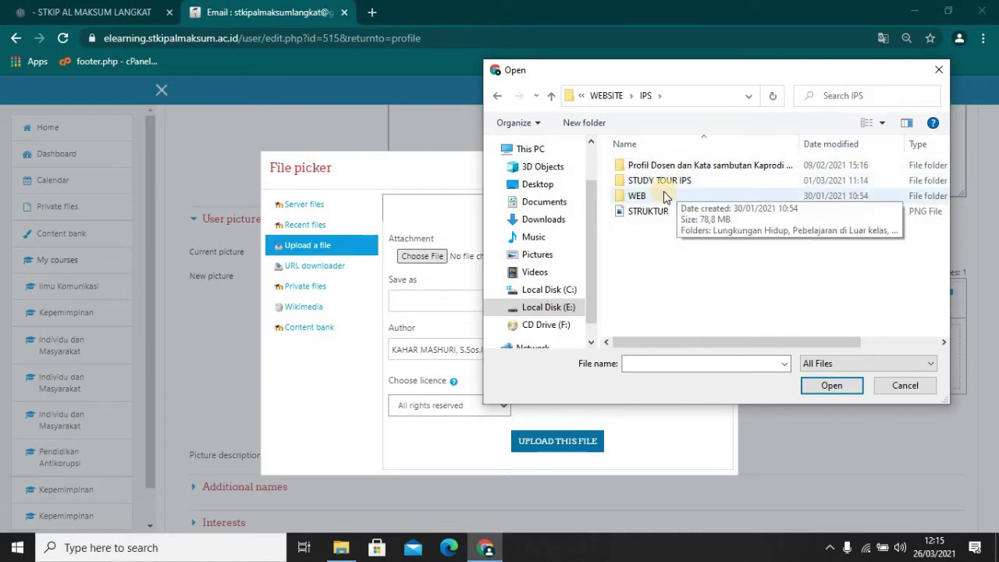
{"action": "double_click", "coordinate": [710, 167]}
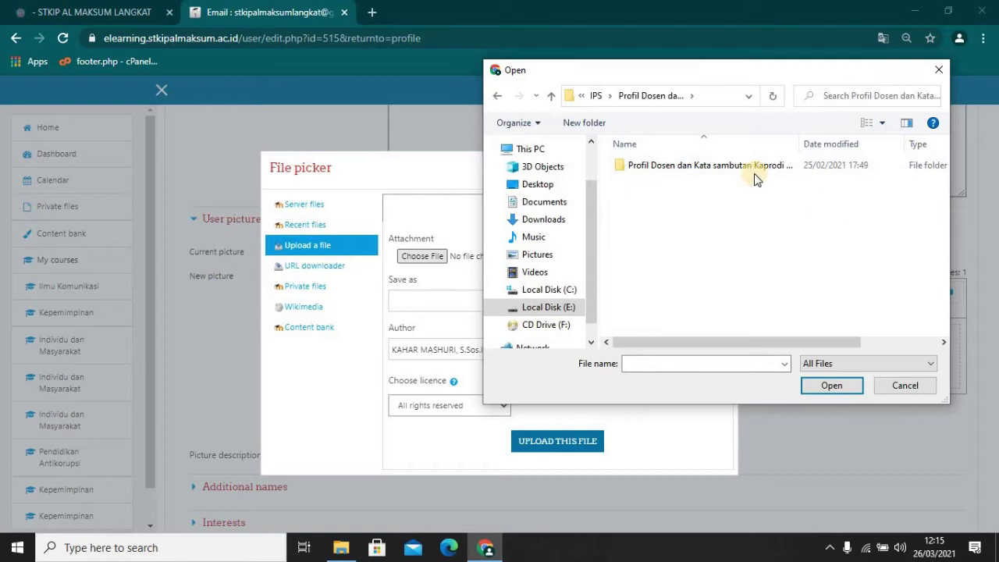
{"action": "double_click", "coordinate": [754, 173]}
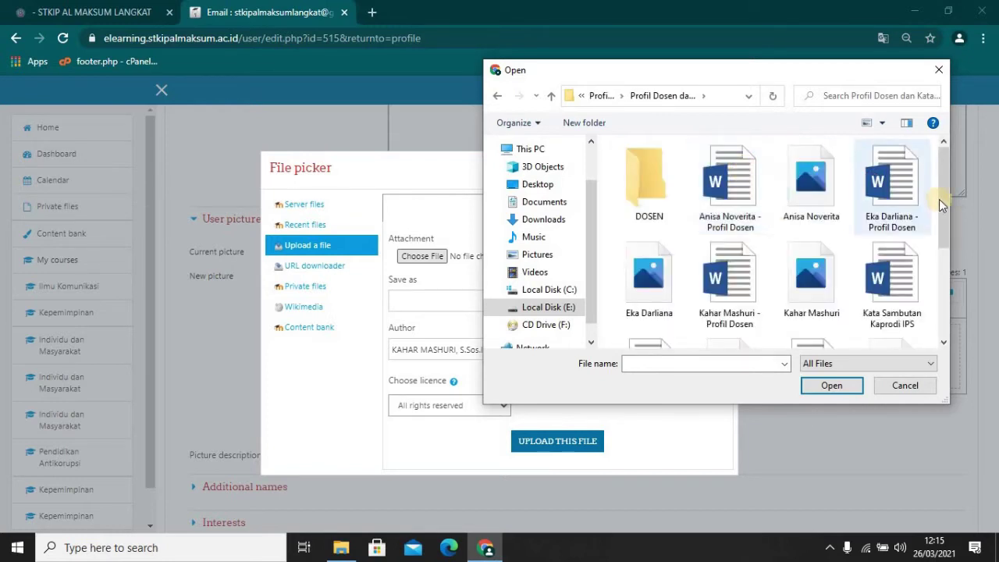
{"action": "double_click", "coordinate": [808, 258]}
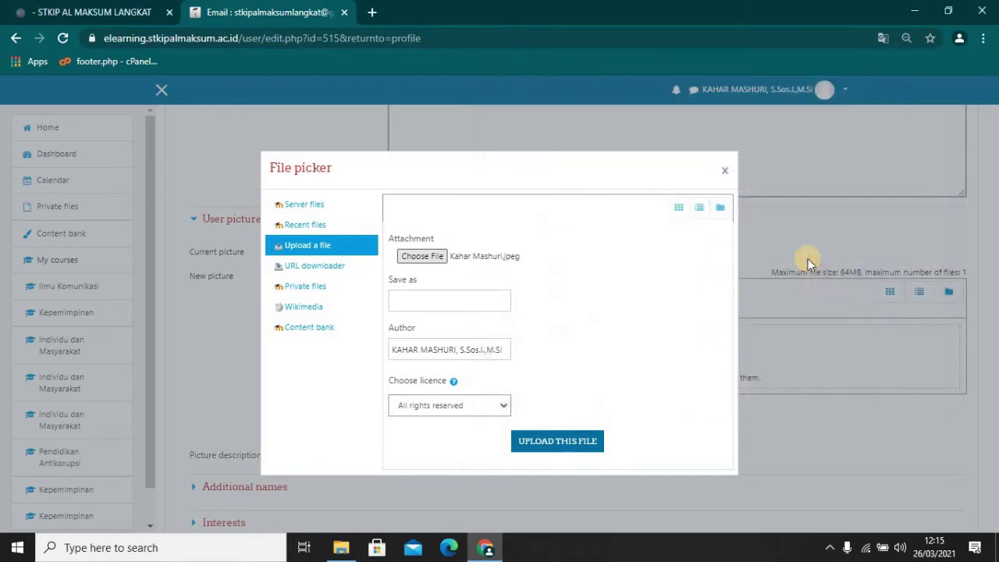
{"action": "left_click", "coordinate": [563, 446]}
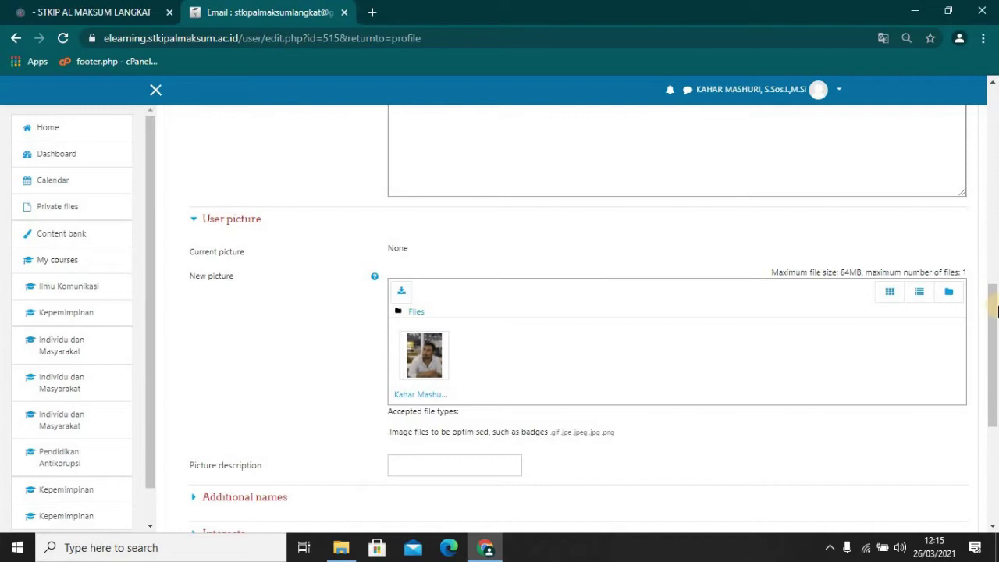
Save the profile with the new picture using Update profile
{"action": "left_click_drag", "start_coordinate": [995, 334], "coordinate": [995, 395]}
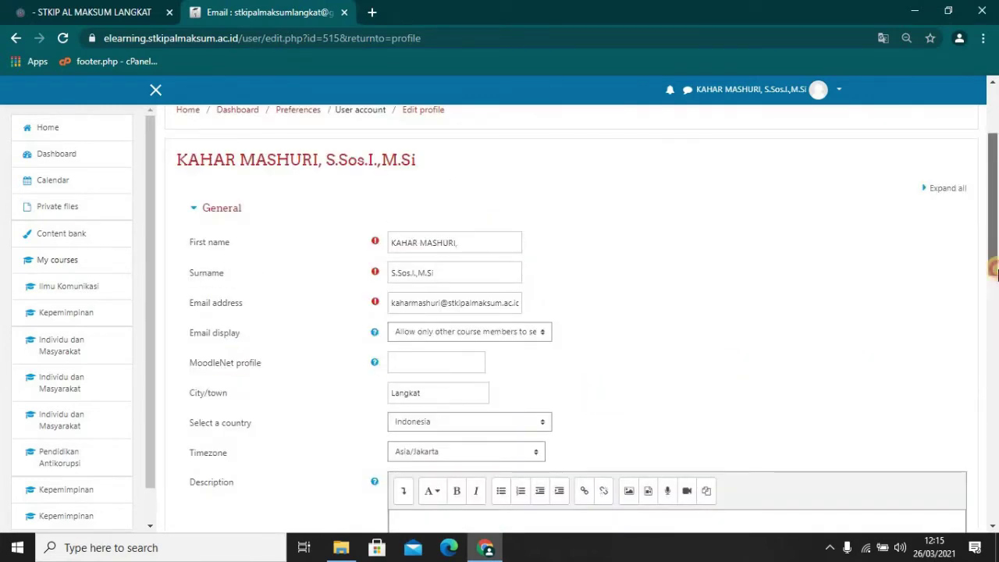
{"action": "left_click_drag", "start_coordinate": [995, 265], "coordinate": [994, 473]}
{"action": "left_click", "coordinate": [418, 348]}
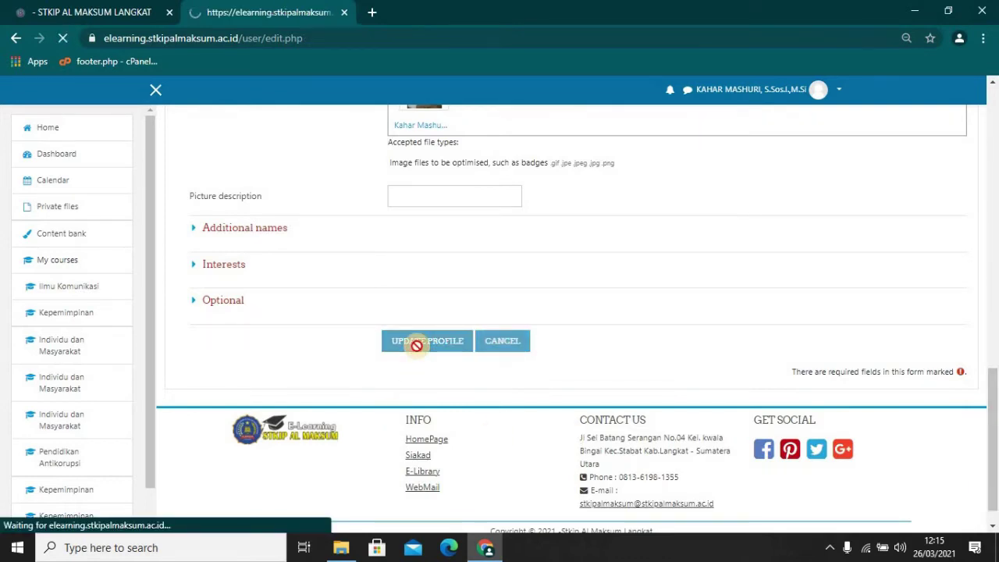
Dismiss the email change notice and go to Change password under Preferences
{"action": "left_click", "coordinate": [585, 378]}
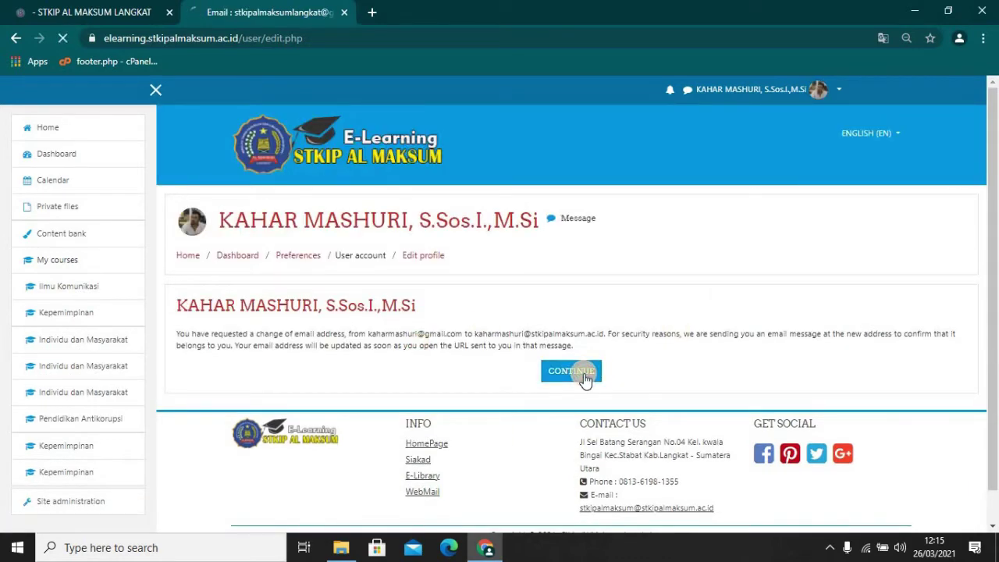
{"action": "left_click_drag", "start_coordinate": [994, 185], "coordinate": [995, 280]}
{"action": "left_click", "coordinate": [819, 89]}
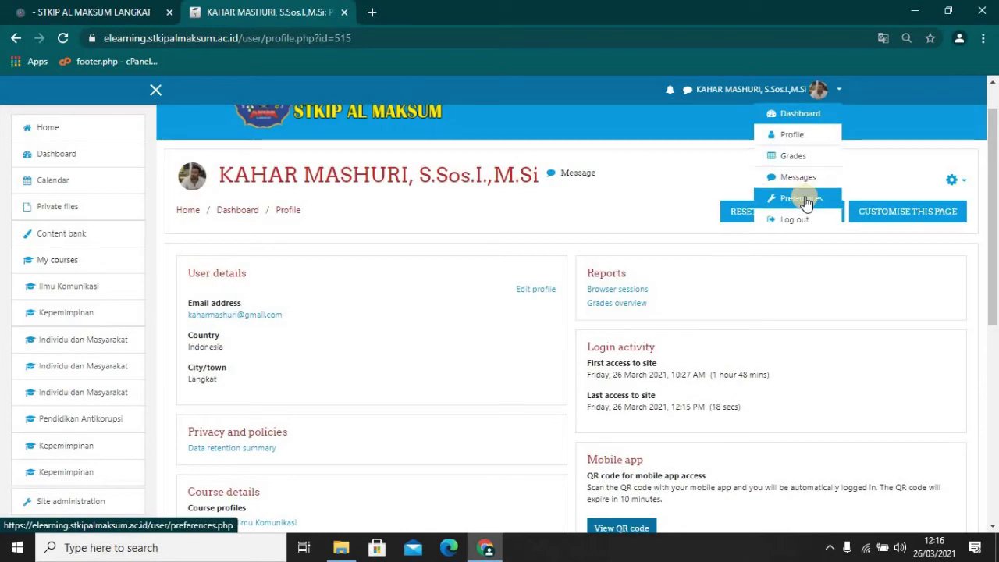
{"action": "left_click", "coordinate": [804, 198]}
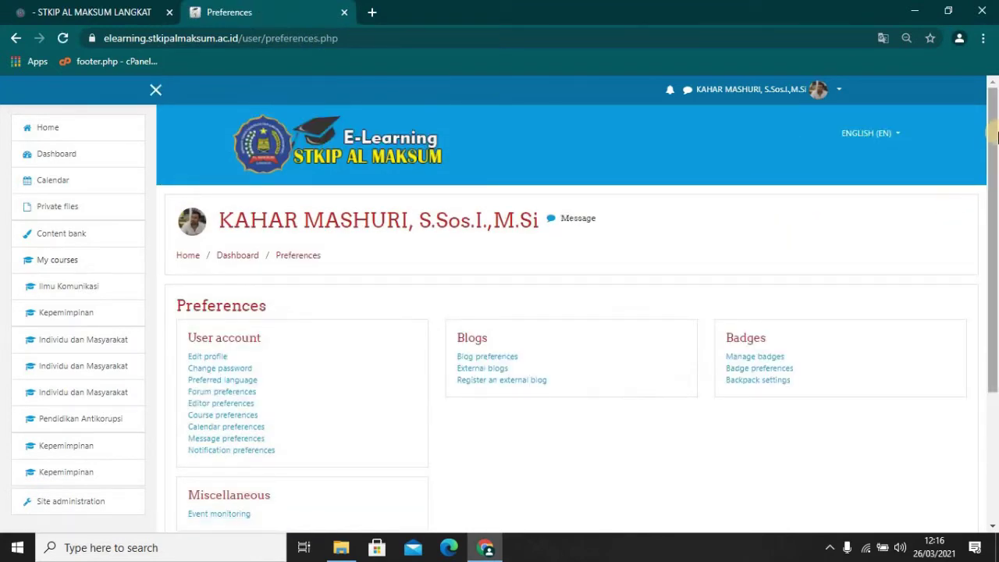
{"action": "scroll", "coordinate": [319, 383], "scroll_direction": "down", "scroll_amount": 1}
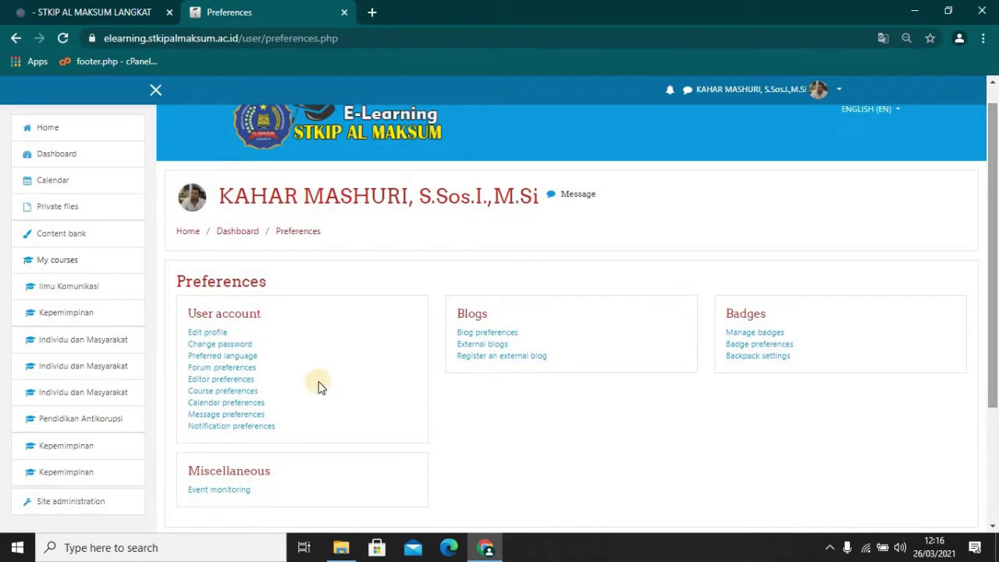
{"action": "left_click", "coordinate": [223, 349]}
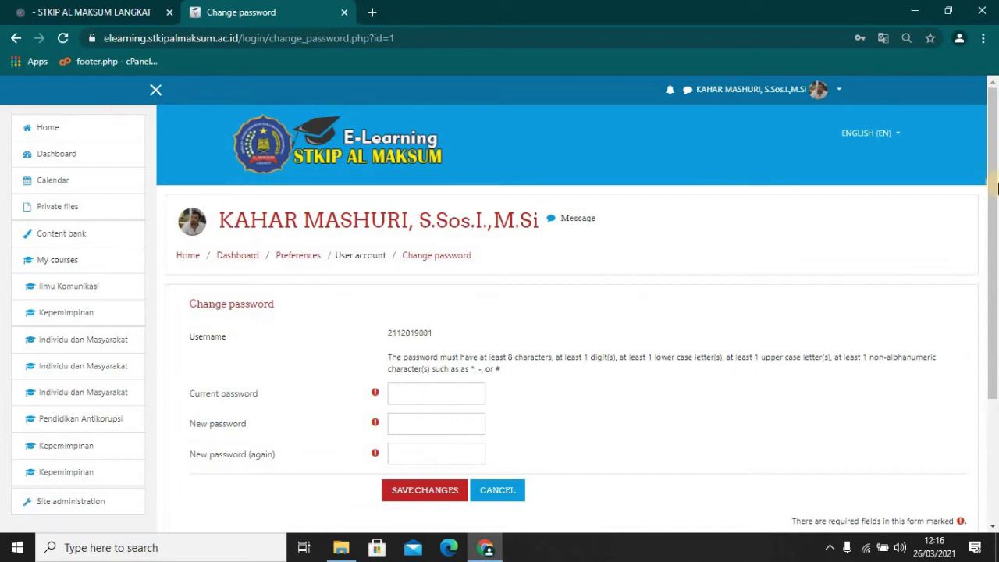
Enter the current password, select it, and open a new browser tab
{"action": "left_click_drag", "start_coordinate": [994, 209], "coordinate": [994, 277]}
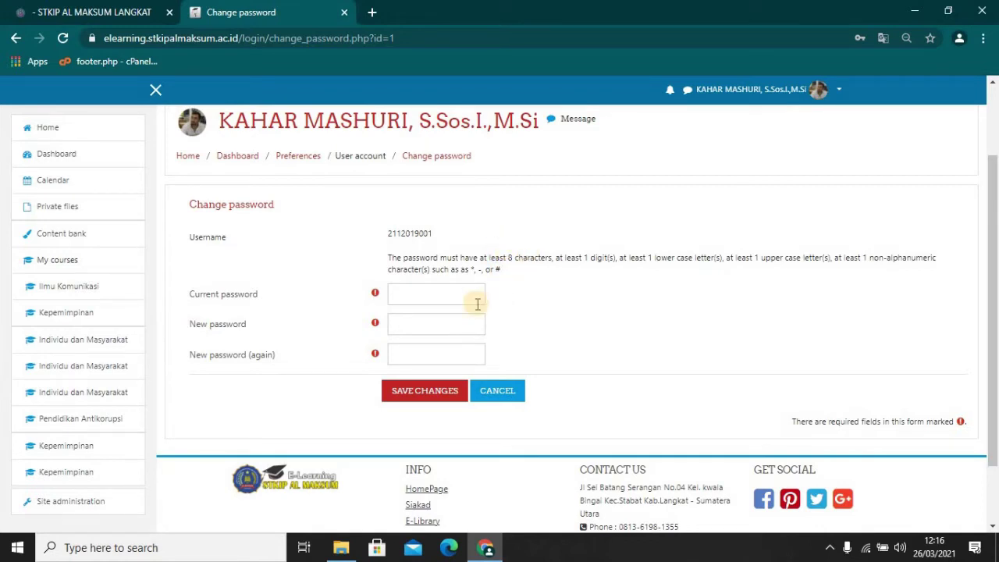
{"action": "left_click", "coordinate": [438, 299]}
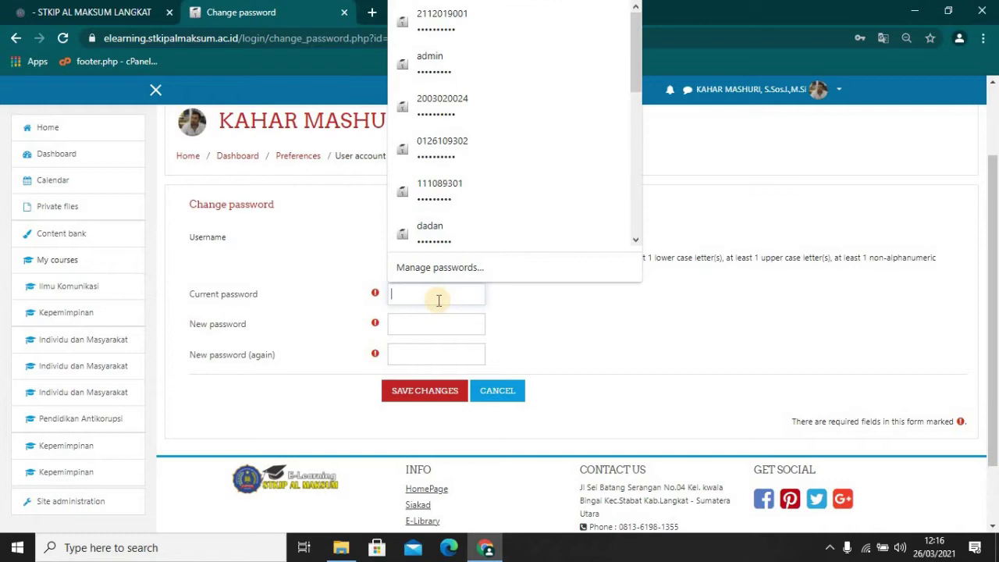
{"action": "type", "text": "•"}
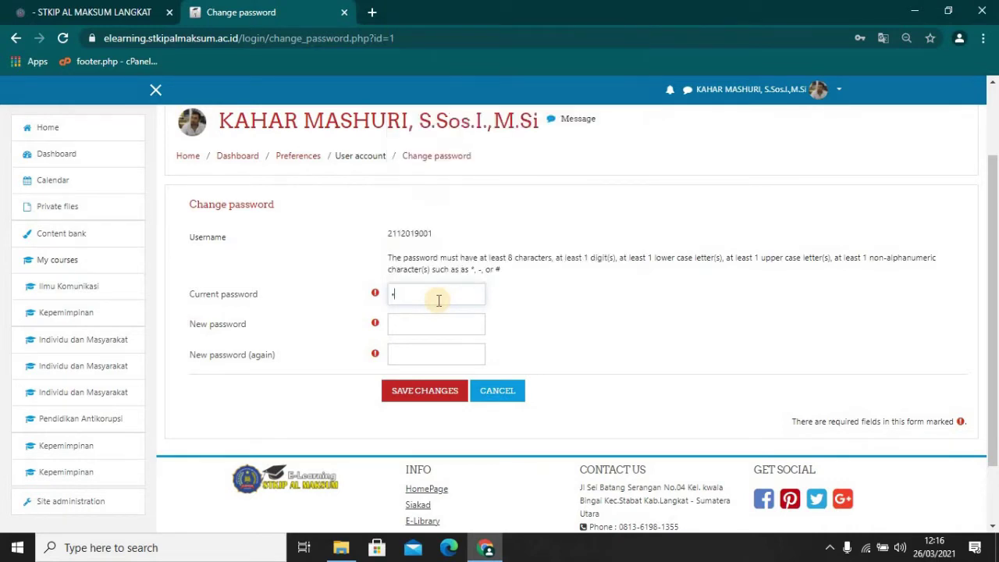
{"action": "key", "text": "BackSpace"}
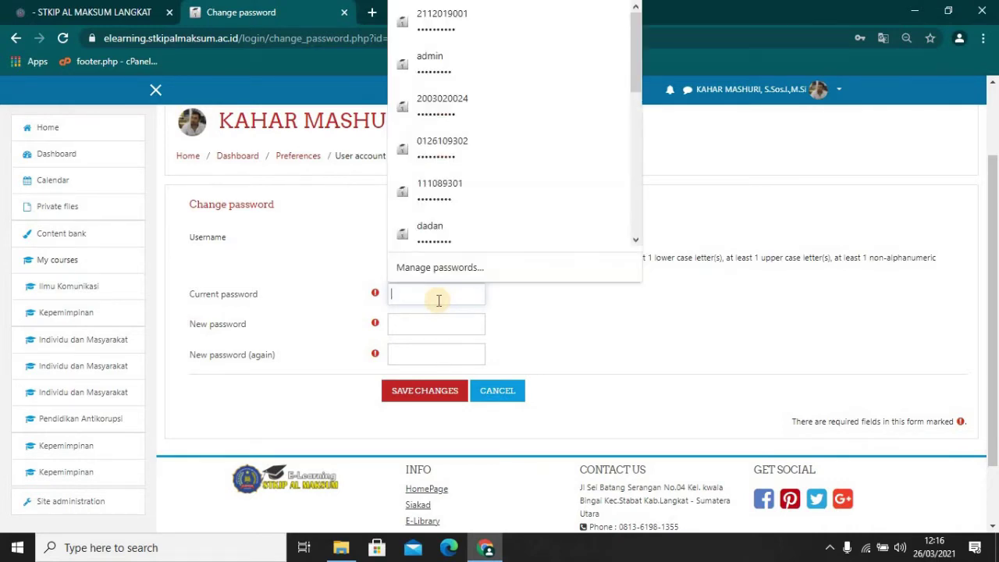
{"action": "type", "text": "•"}
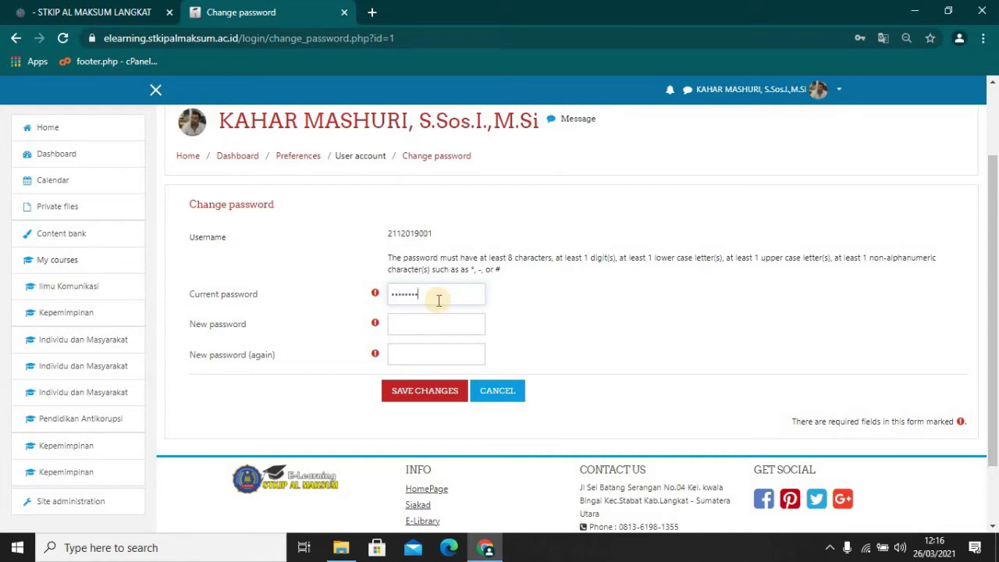
{"action": "double_click", "coordinate": [438, 300]}
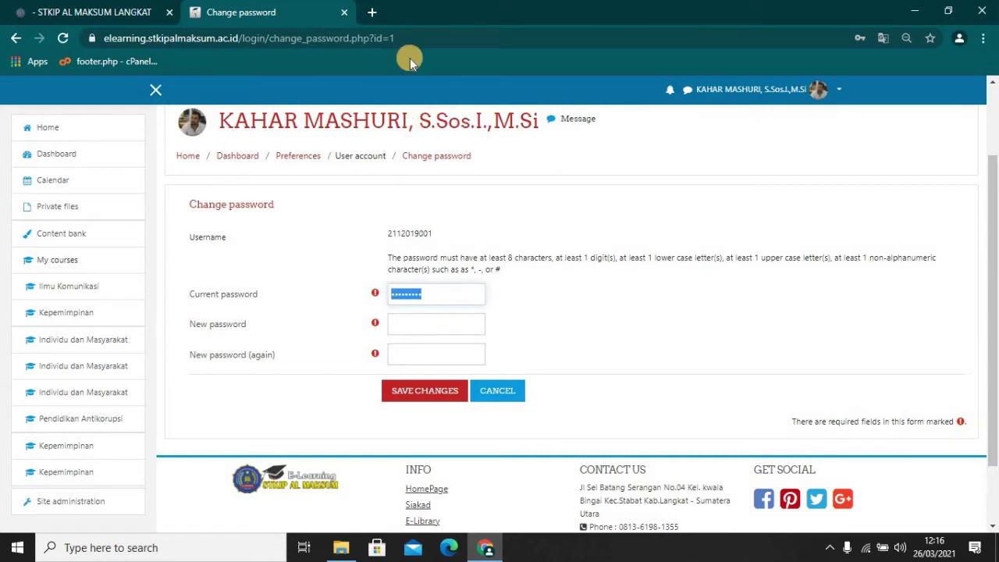
{"action": "key", "text": "ctrl+t"}
Type a password string into the new tab's address bar, then return to the Change password tab
{"action": "key", "text": "ctrl+v"}
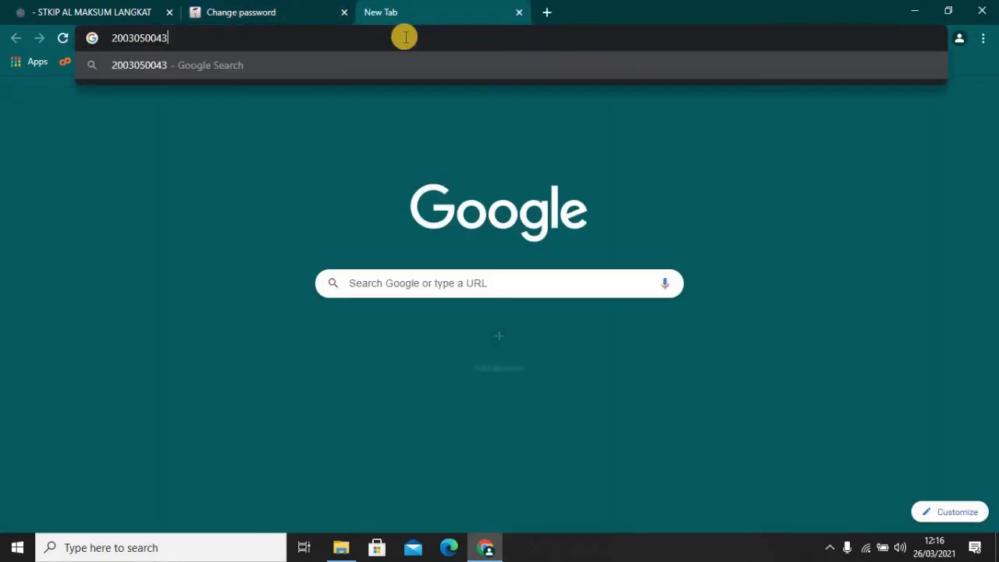
{"action": "key", "text": "ctrl+a"}
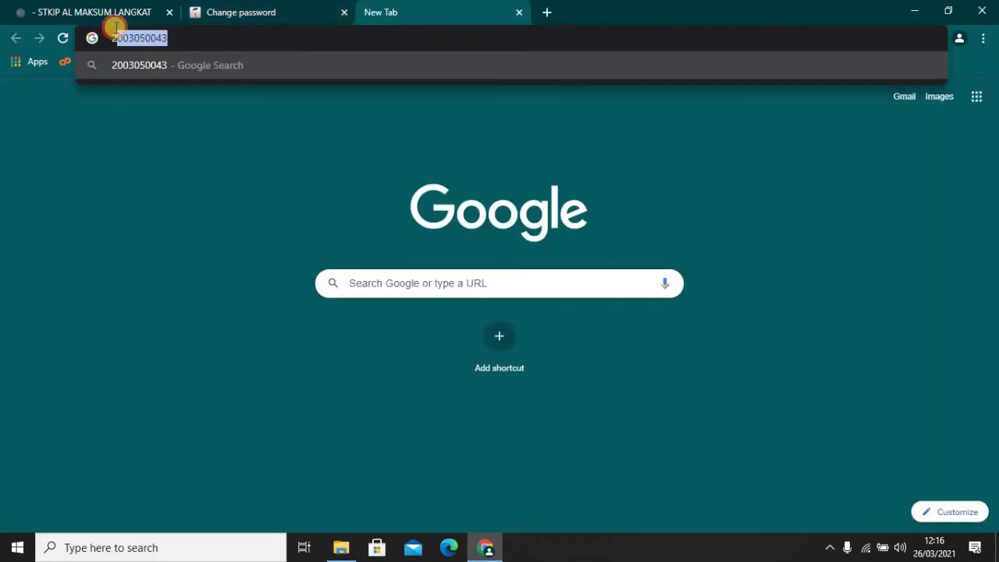
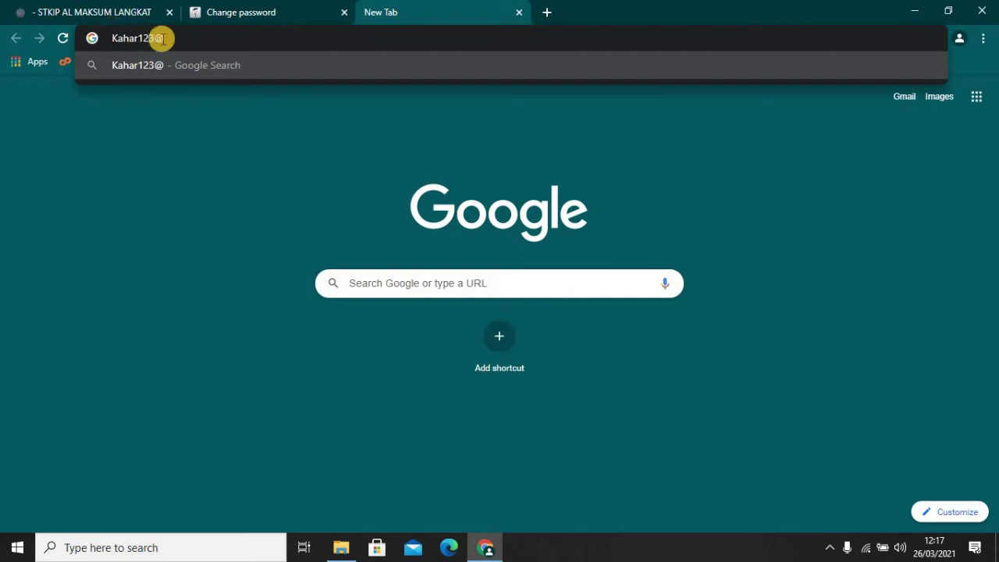
{"action": "left_click", "coordinate": [253, 11]}
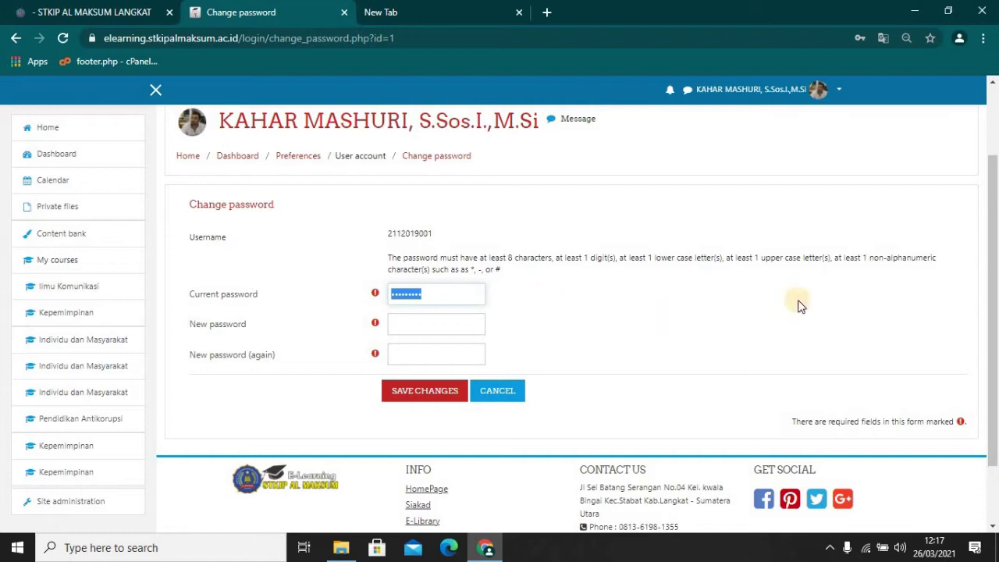
Switch the site language to Indonesian (id), leaving the unsaved password form
{"action": "scroll", "coordinate": [859, 305], "scroll_direction": "down", "scroll_amount": 1}
{"action": "left_click_drag", "start_coordinate": [996, 304], "coordinate": [992, 220]}
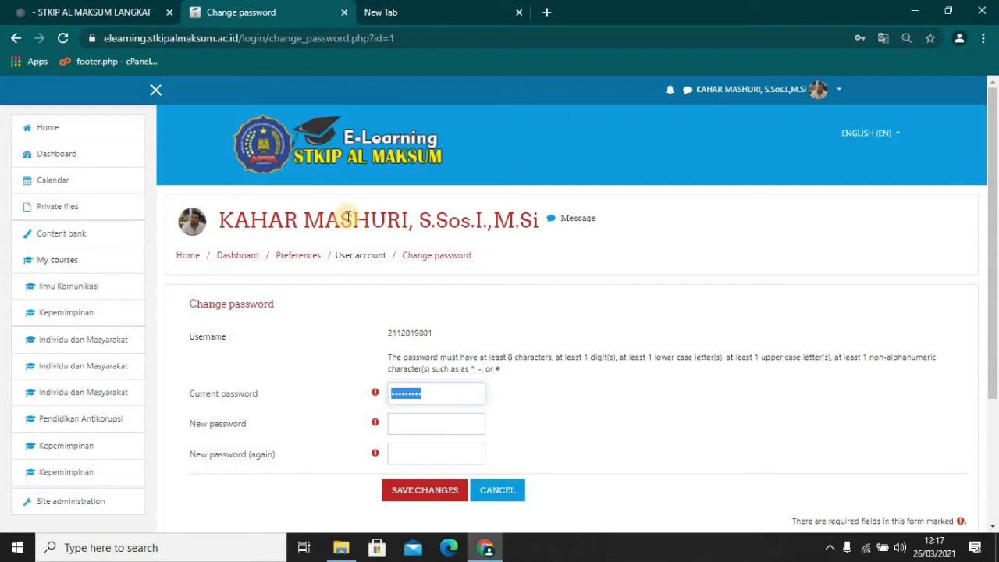
{"action": "left_click", "coordinate": [905, 136]}
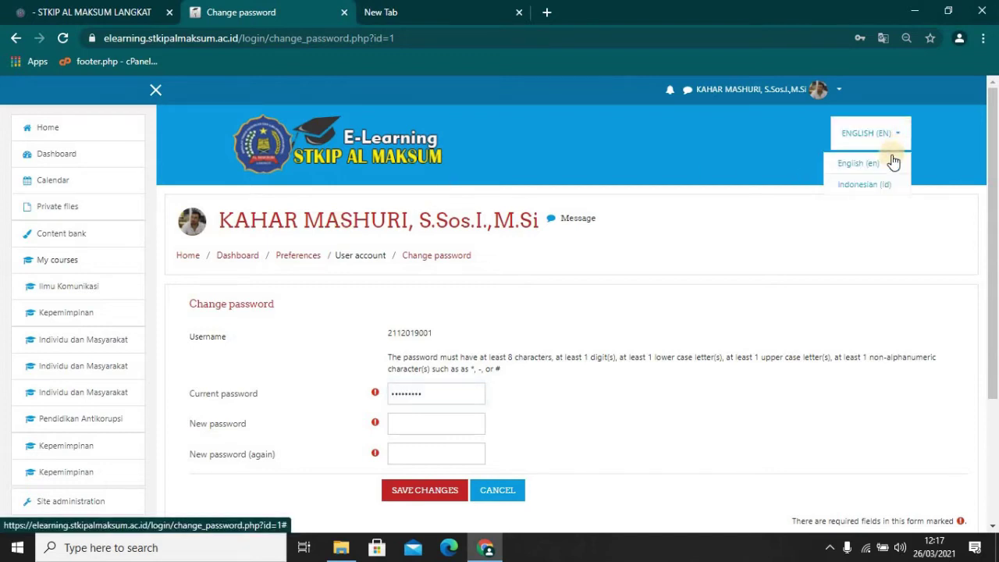
{"action": "left_click", "coordinate": [868, 182]}
{"action": "left_click", "coordinate": [569, 121]}
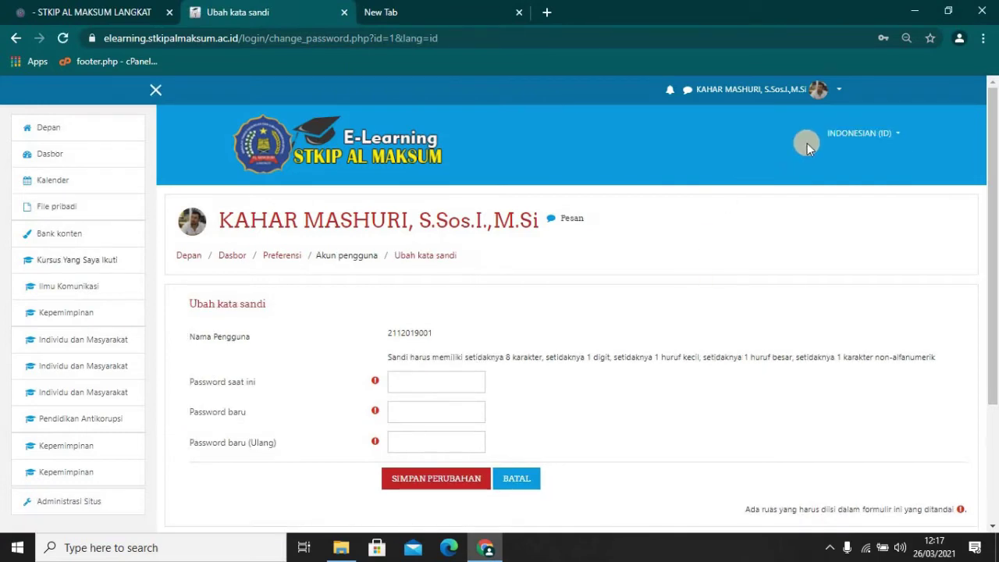
Cancel the password change with BATAL and open the user menu
{"action": "scroll", "coordinate": [827, 177], "scroll_direction": "down", "scroll_amount": 2}
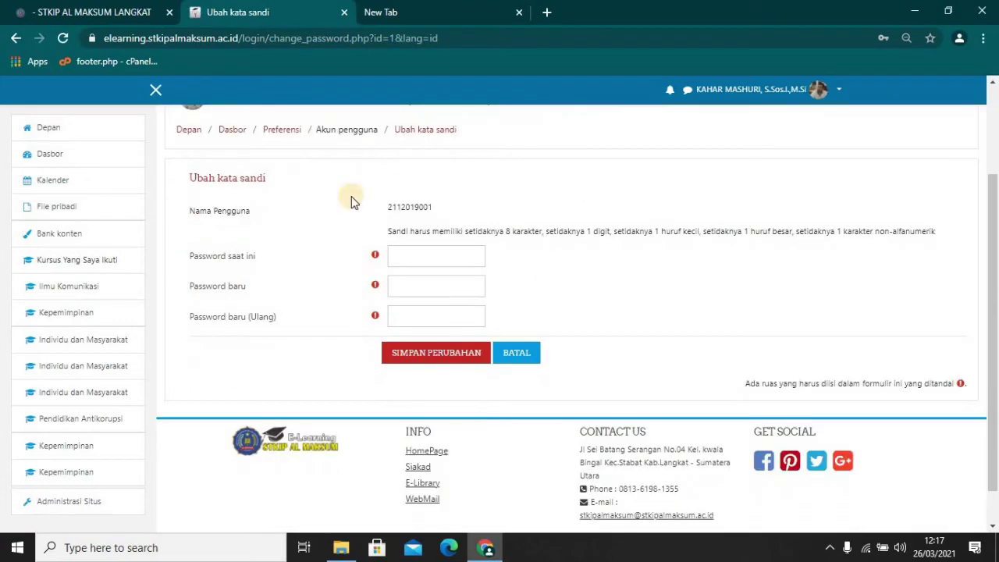
{"action": "left_click", "coordinate": [526, 355]}
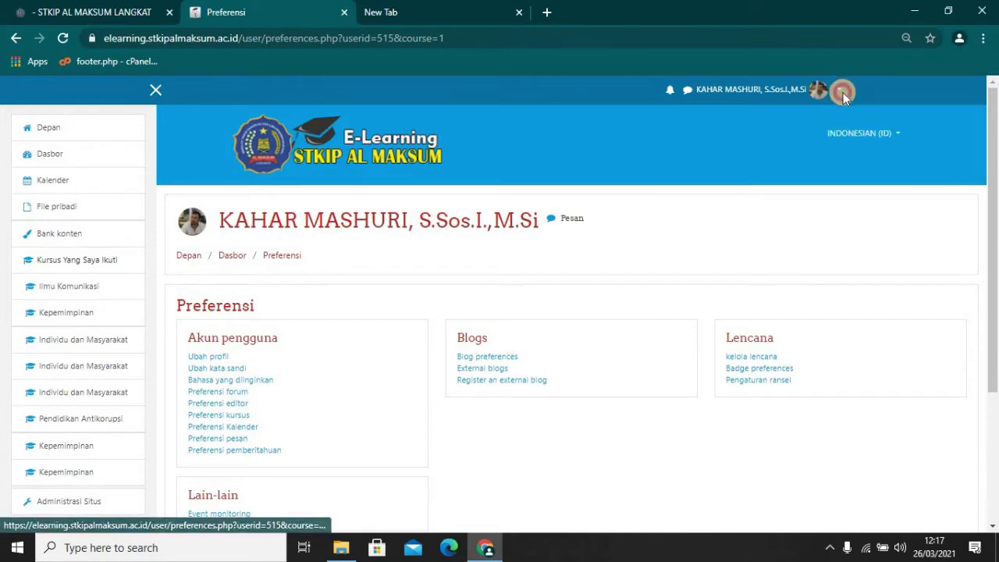
{"action": "left_click", "coordinate": [839, 93]}
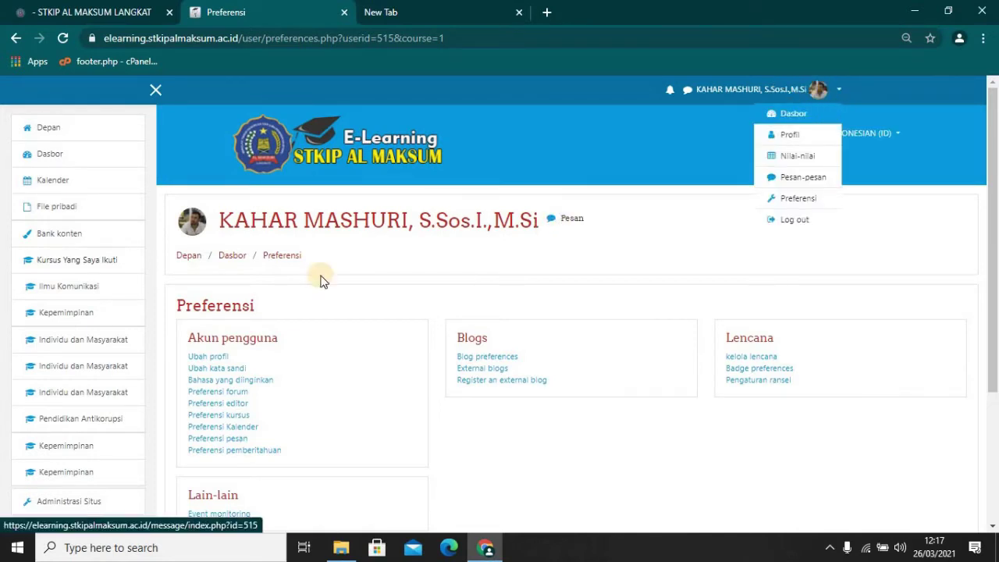
Look through the Depan front page, then go to the Dasbor dashboard
{"action": "left_click", "coordinate": [68, 139]}
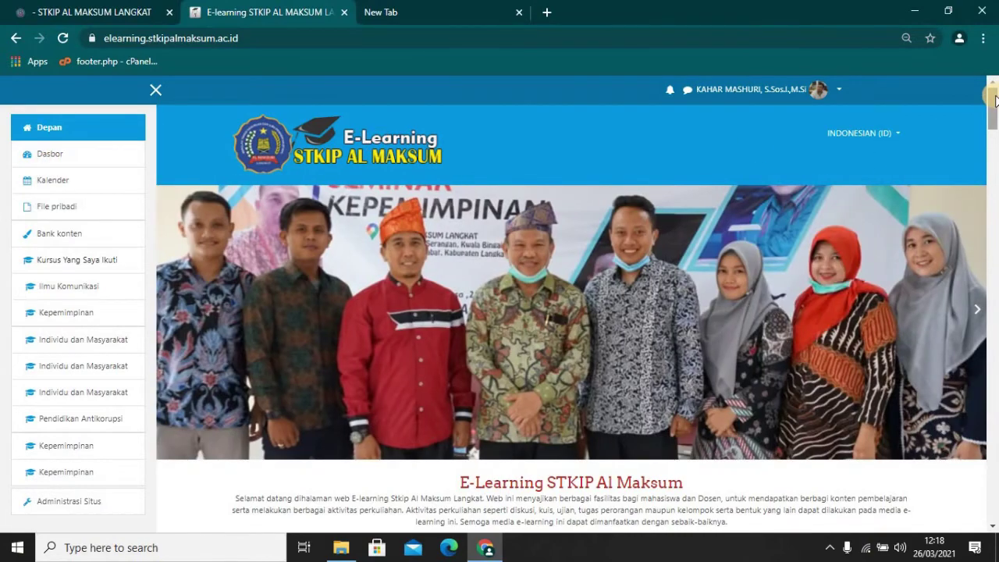
{"action": "mouse_move", "coordinate": [992, 95]}
{"action": "left_mouse_down"}
{"action": "mouse_move", "coordinate": [993, 437]}
{"action": "mouse_move", "coordinate": [994, 92]}
{"action": "left_mouse_up"}
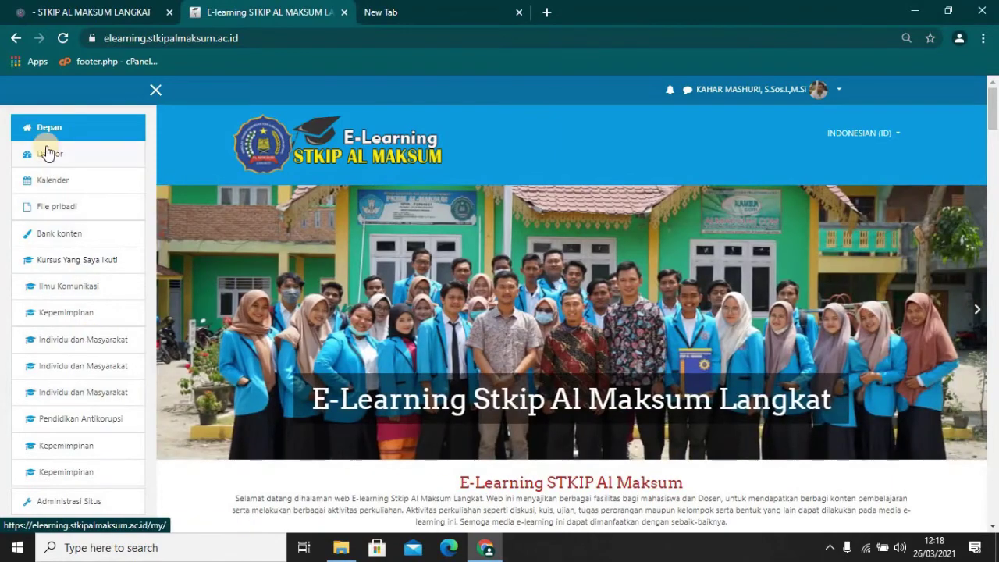
{"action": "left_click", "coordinate": [48, 153]}
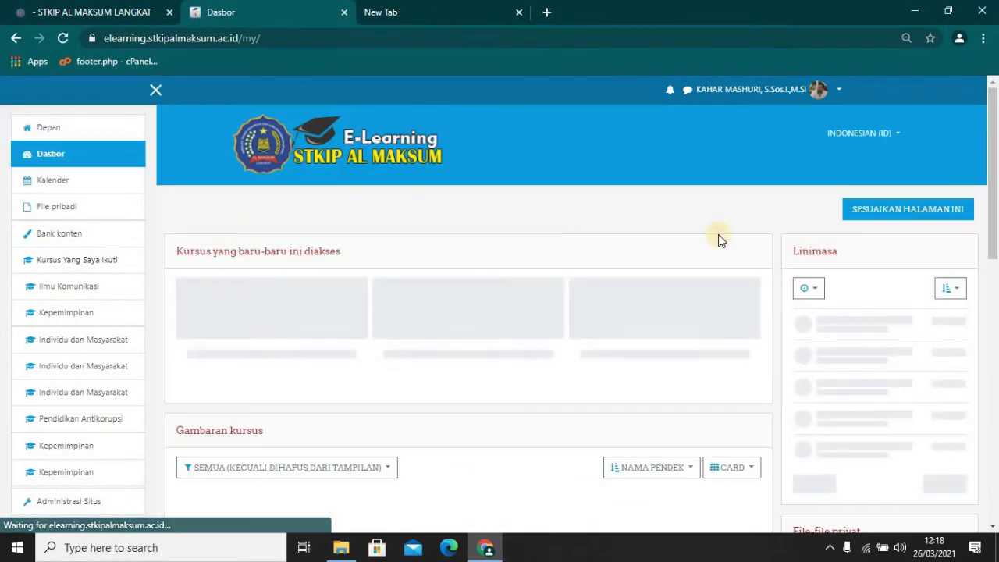
{"action": "left_click_drag", "start_coordinate": [993, 145], "coordinate": [993, 185]}
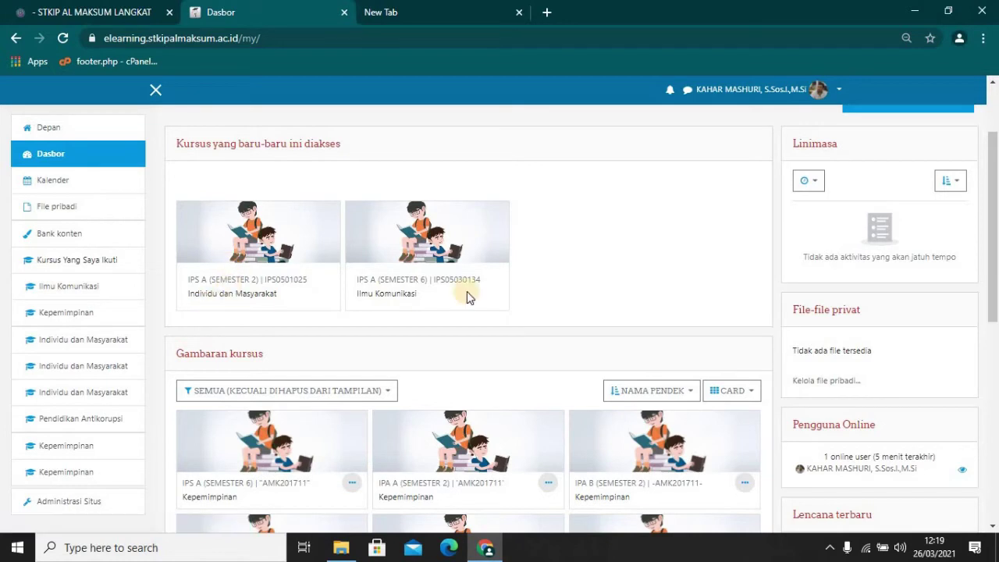
{"action": "left_click_drag", "start_coordinate": [997, 179], "coordinate": [996, 269]}
{"action": "scroll", "coordinate": [508, 192], "scroll_direction": "down", "scroll_amount": 1}
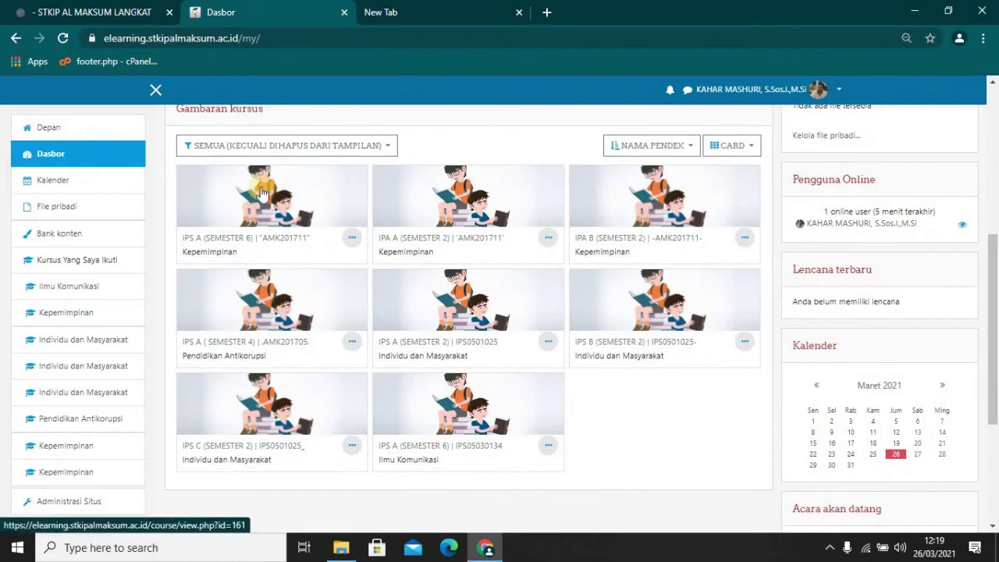
{"action": "scroll", "coordinate": [260, 191], "scroll_direction": "down", "scroll_amount": 1}
{"action": "scroll", "coordinate": [993, 299], "scroll_direction": "up", "scroll_amount": 4}
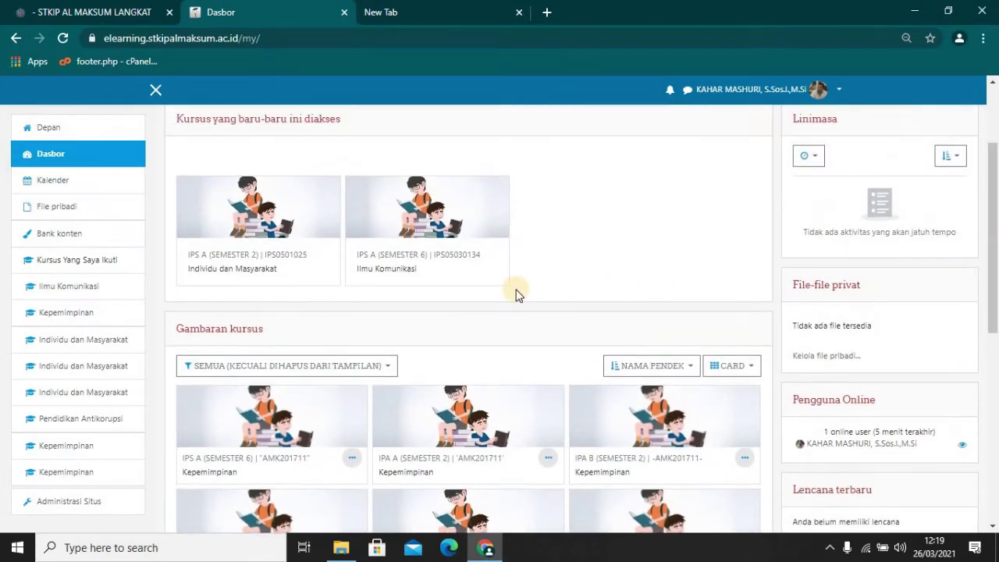
{"action": "left_click", "coordinate": [73, 129]}
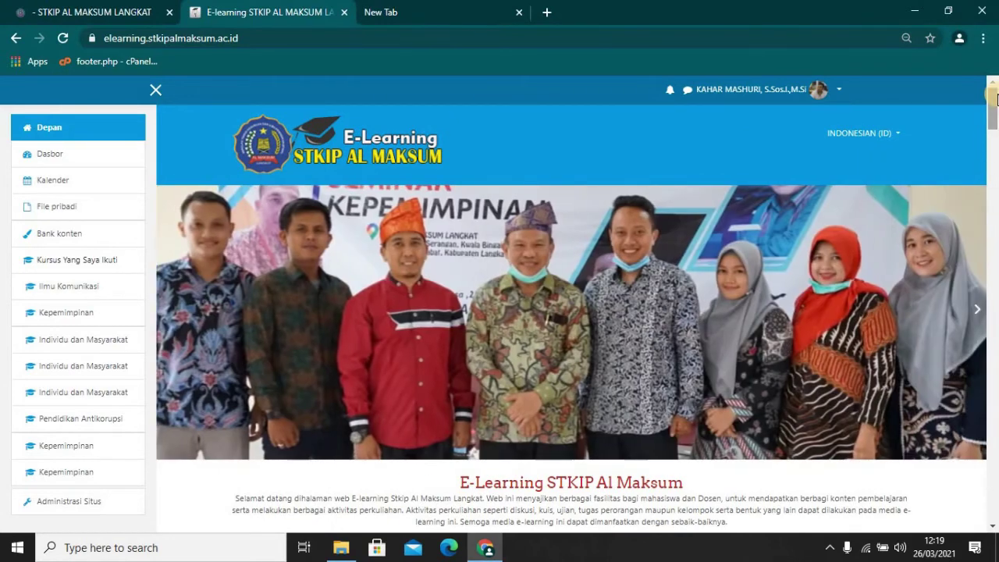
Expand PENDIDIKAN ILMU PENGETAHUAN SOSIAL > SEMESTER 2 > IPS A (SEMESTER 2) in the course list
{"action": "left_click", "coordinate": [93, 137]}
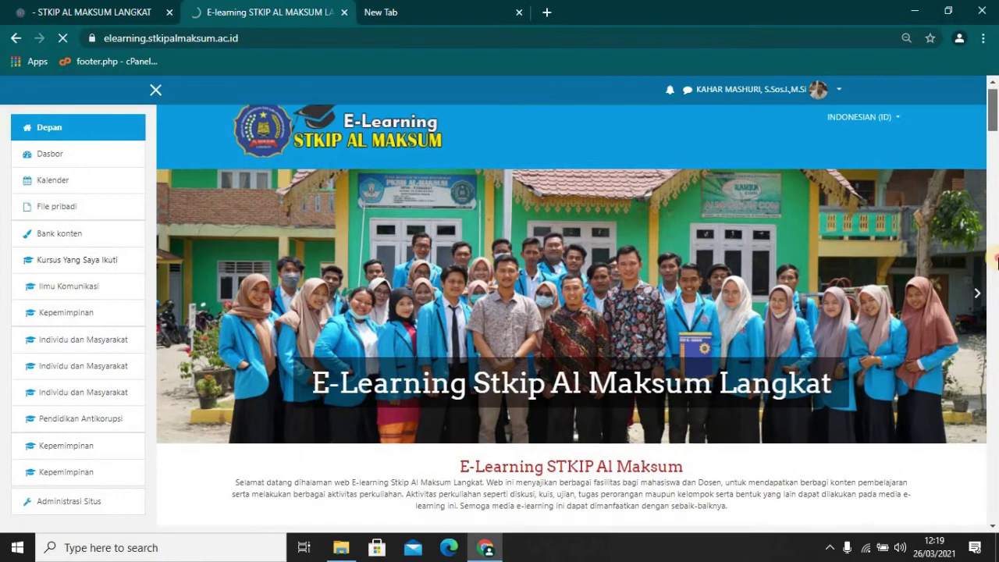
{"action": "left_click_drag", "start_coordinate": [996, 263], "coordinate": [994, 503]}
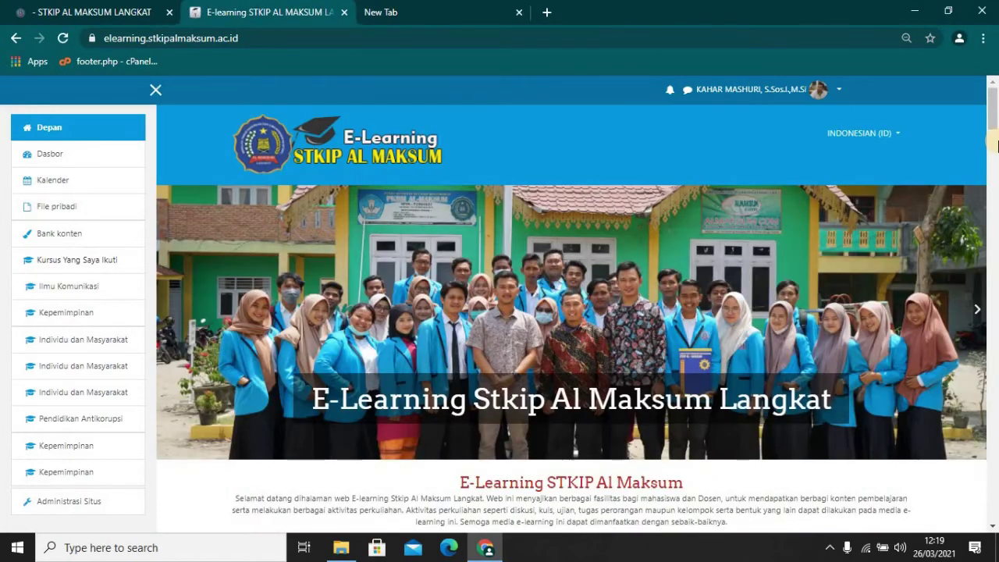
{"action": "left_click_drag", "start_coordinate": [994, 109], "coordinate": [994, 503]}
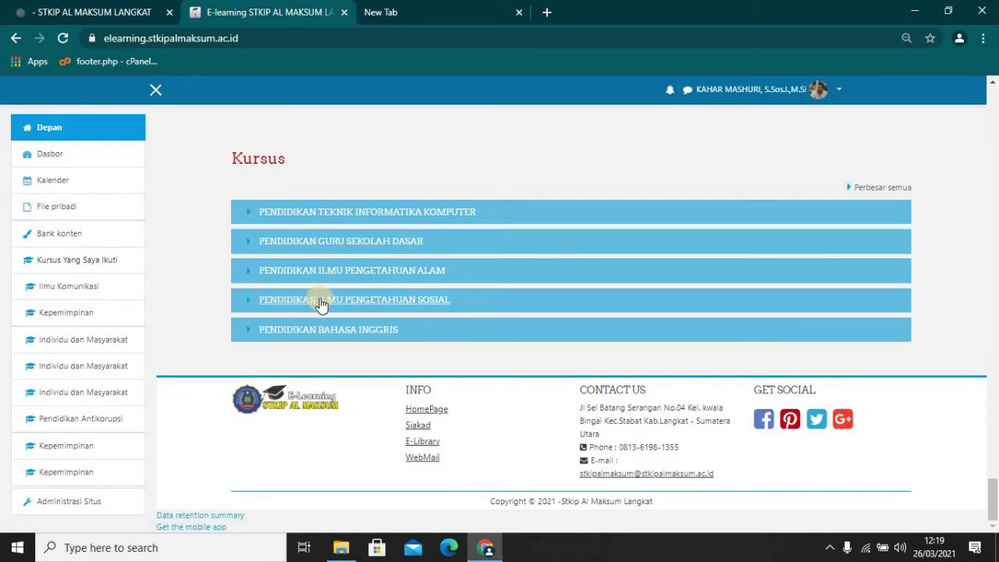
{"action": "left_click", "coordinate": [247, 302]}
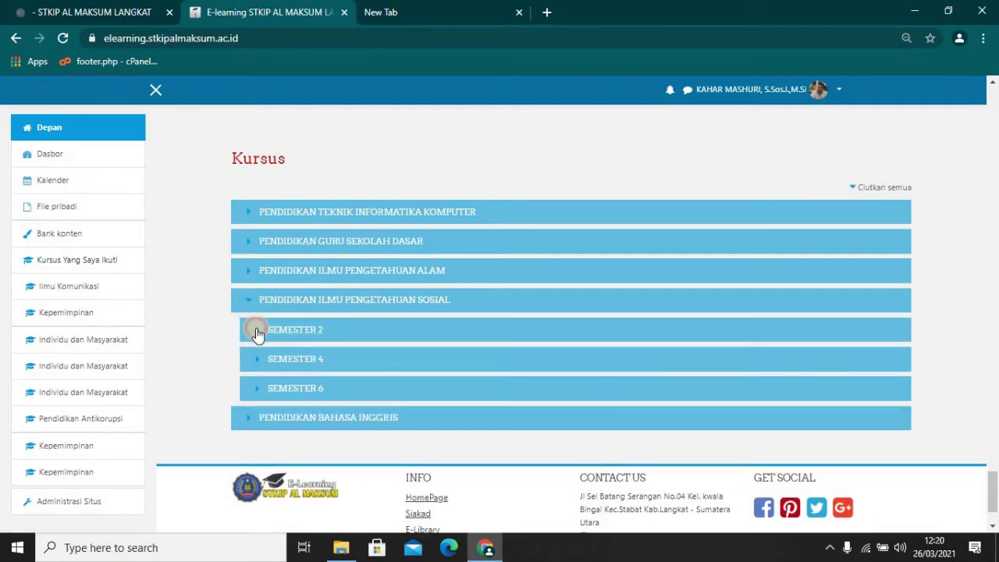
{"action": "left_click", "coordinate": [258, 331]}
{"action": "left_click", "coordinate": [268, 363]}
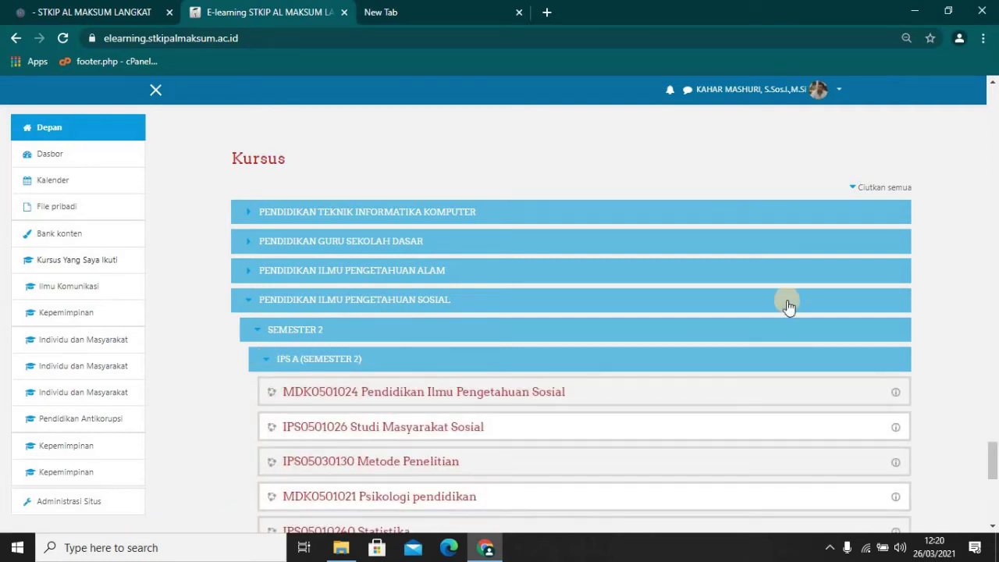
{"action": "left_click_drag", "start_coordinate": [992, 455], "coordinate": [994, 469]}
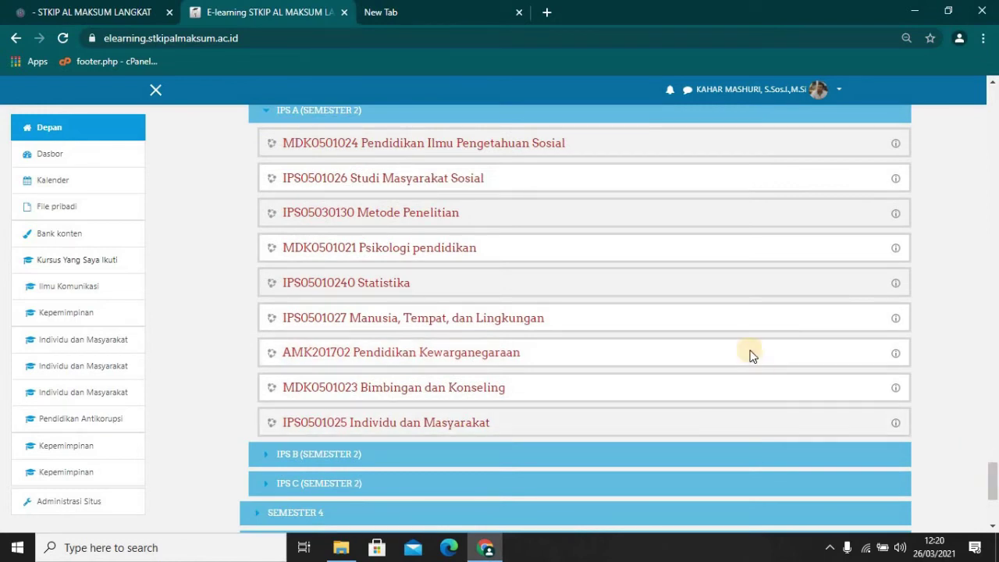
Open IPS0501025 Individu dan Masyarakat, browse its Peserta list, and return to the course page
{"action": "left_click", "coordinate": [442, 427]}
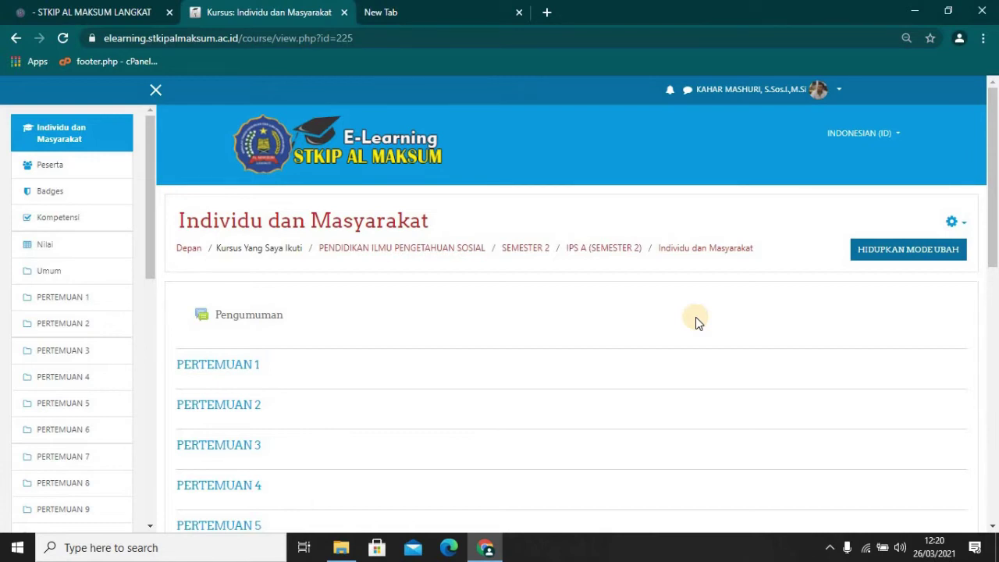
{"action": "left_click", "coordinate": [36, 168]}
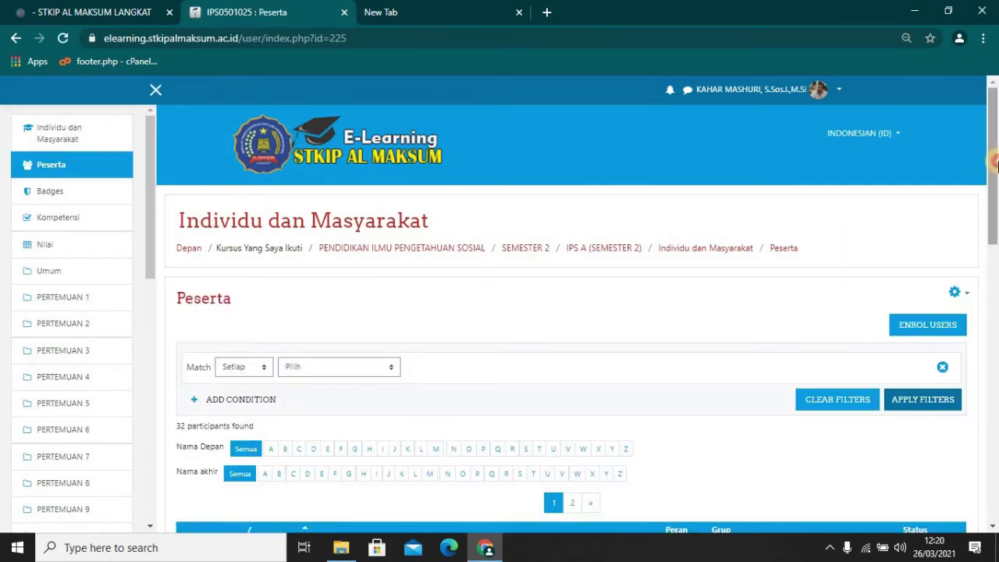
{"action": "scroll", "coordinate": [992, 234], "scroll_direction": "down", "scroll_amount": 4}
{"action": "scroll", "coordinate": [994, 352], "scroll_direction": "down", "scroll_amount": 5}
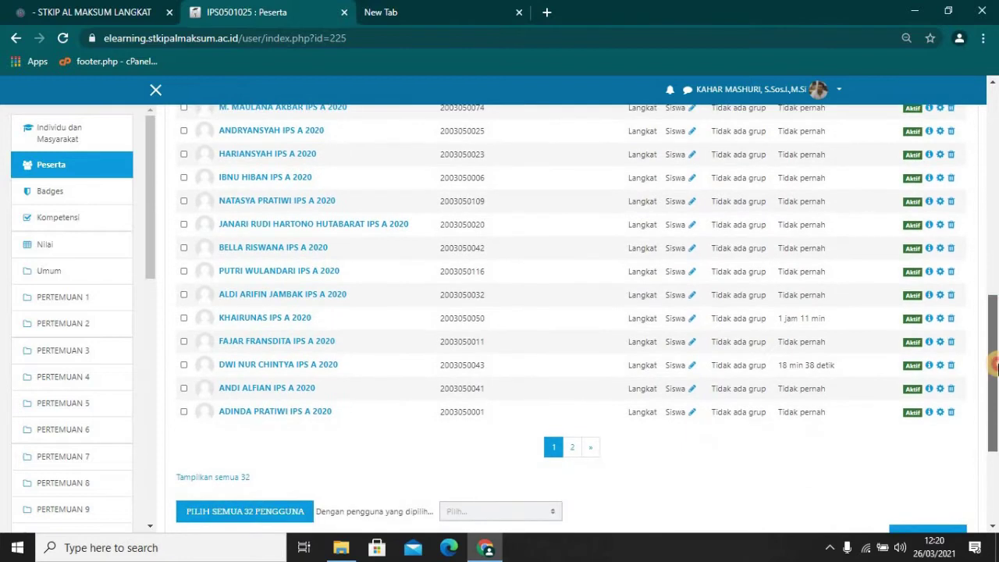
{"action": "scroll", "coordinate": [993, 226], "scroll_direction": "up", "scroll_amount": 5}
{"action": "scroll", "coordinate": [994, 211], "scroll_direction": "up", "scroll_amount": 3}
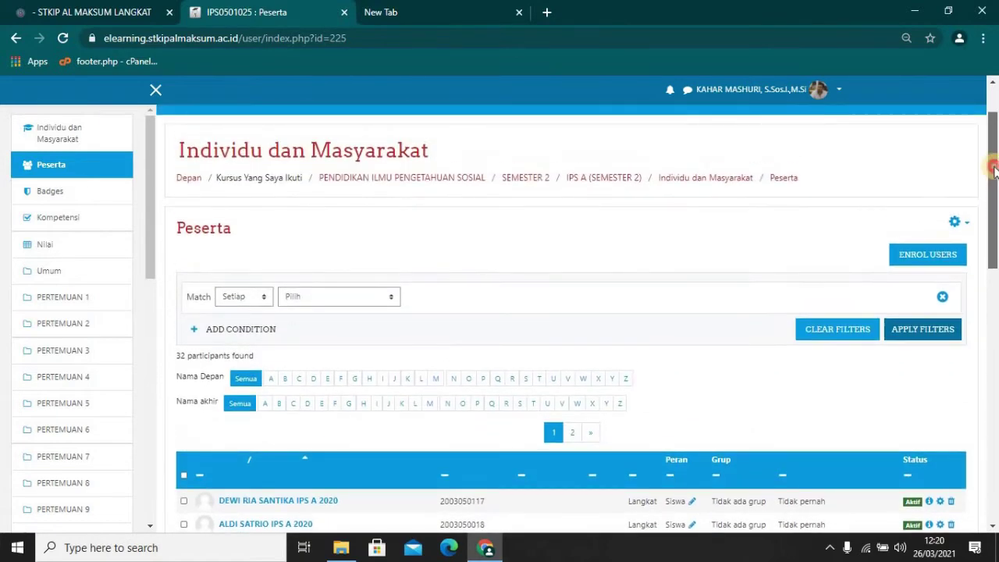
{"action": "scroll", "coordinate": [991, 175], "scroll_direction": "up", "scroll_amount": 1}
{"action": "left_click", "coordinate": [71, 150]}
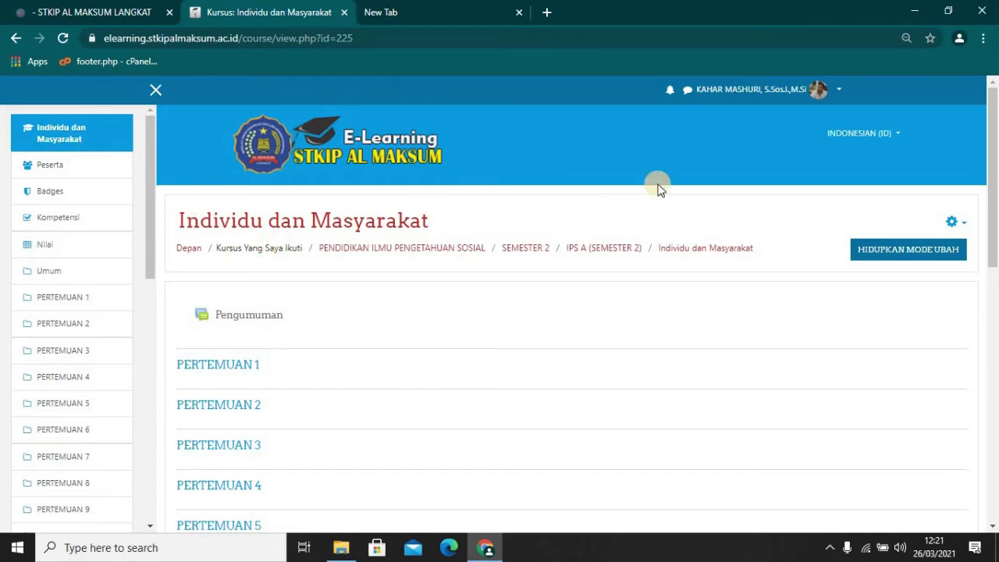
{"action": "left_click_drag", "start_coordinate": [994, 143], "coordinate": [990, 188]}
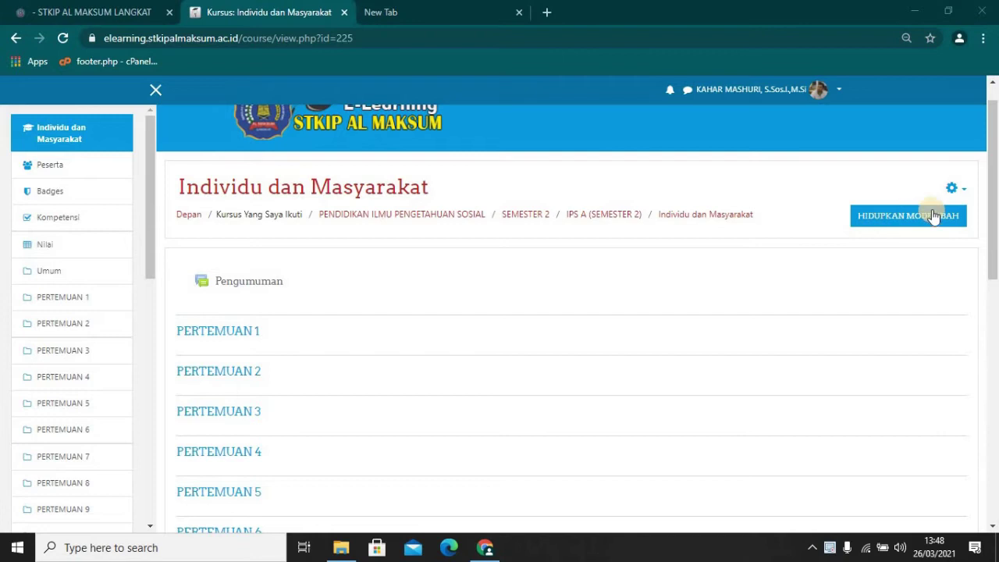
Turn on editing mode and open the add activity or resource chooser under PERTEMUAN 3
{"action": "left_click", "coordinate": [888, 216]}
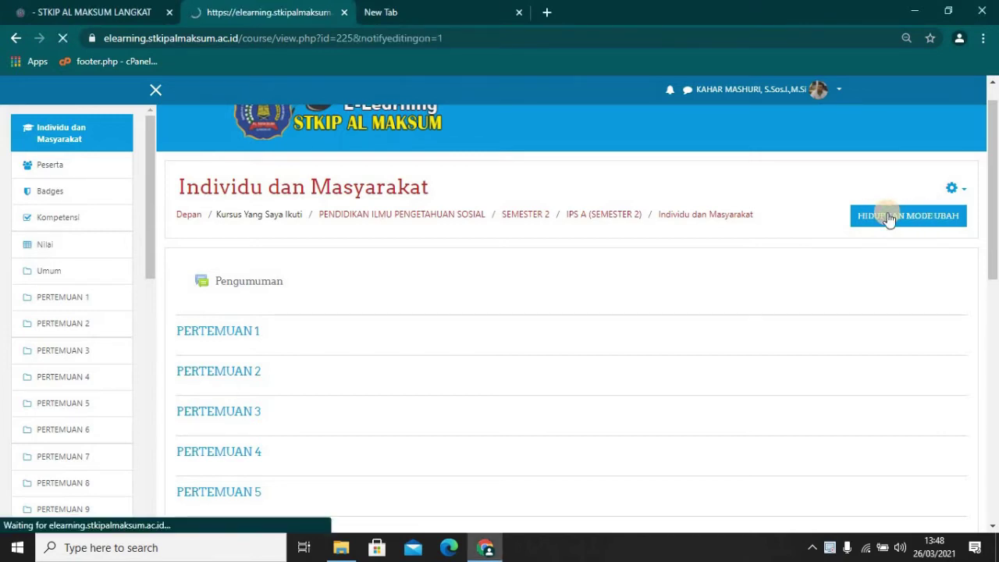
{"action": "scroll", "coordinate": [997, 113], "scroll_direction": "down", "scroll_amount": 3}
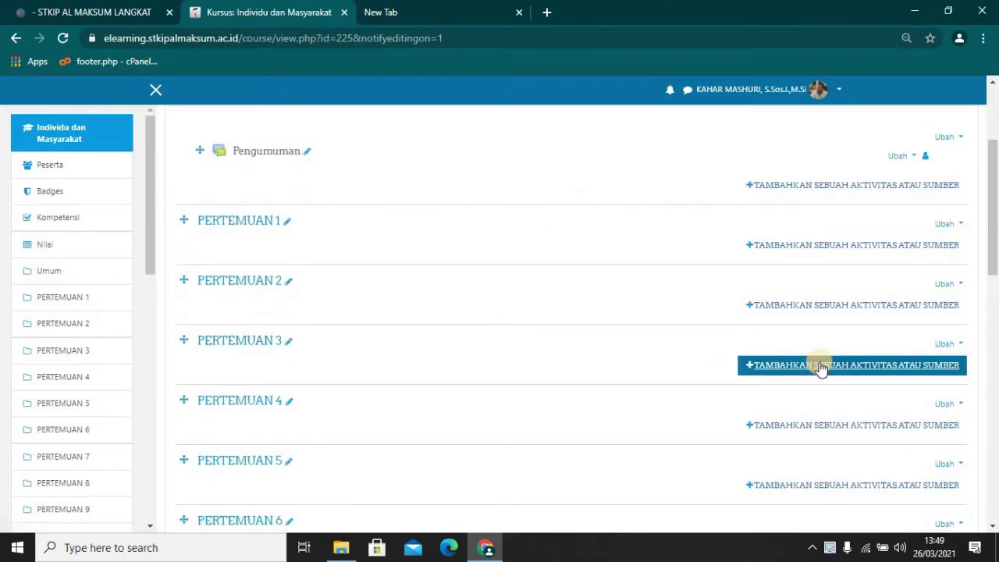
{"action": "left_click", "coordinate": [859, 368]}
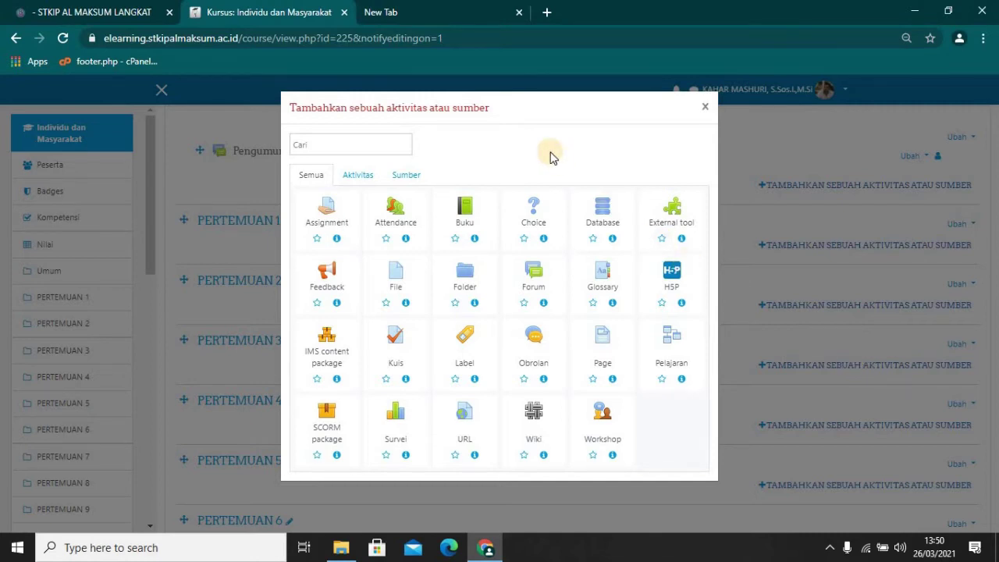
Add an Attendance activity named ABSENSI
{"action": "left_click", "coordinate": [386, 212]}
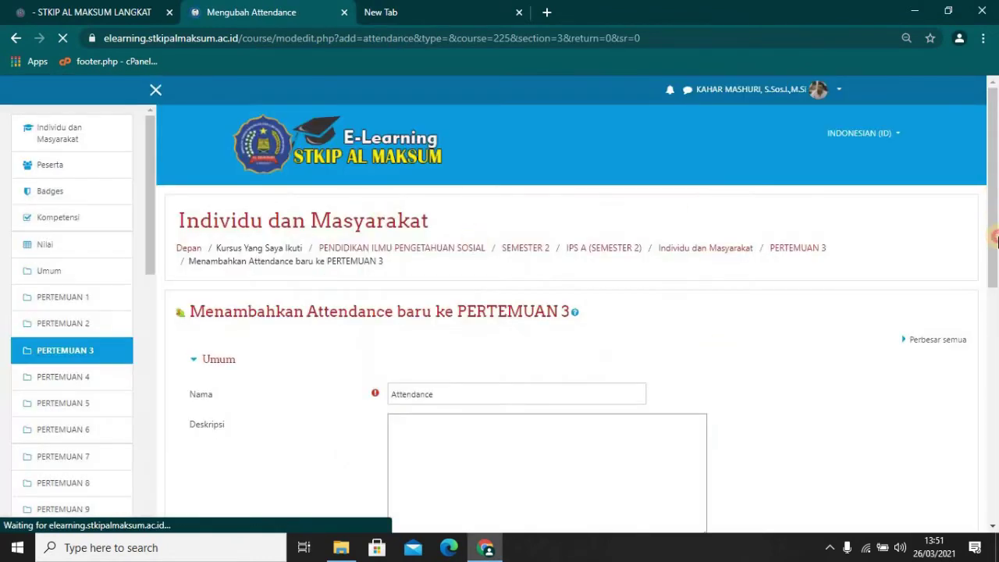
{"action": "left_click_drag", "start_coordinate": [994, 234], "coordinate": [994, 262]}
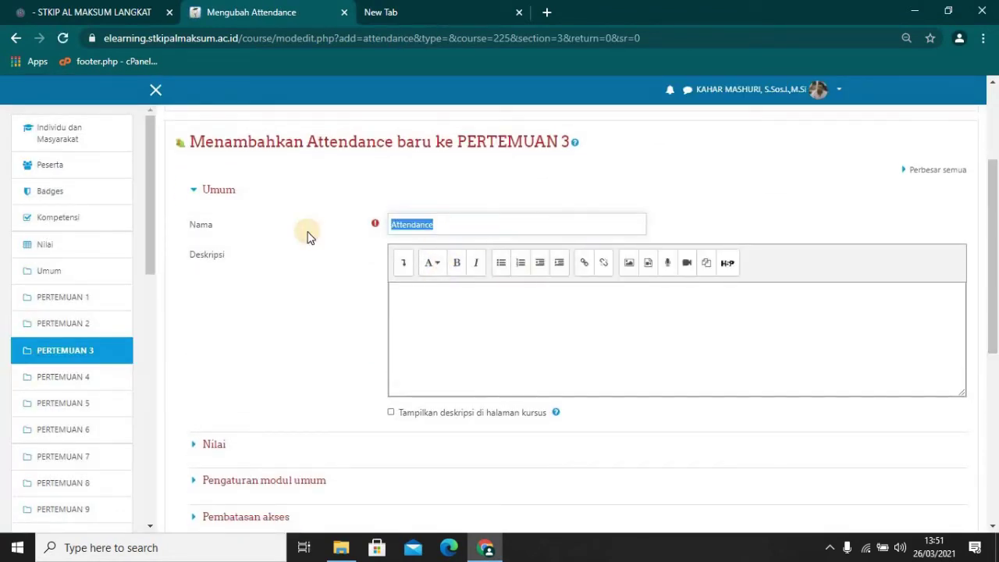
{"action": "type", "text": "ABSENSI"}
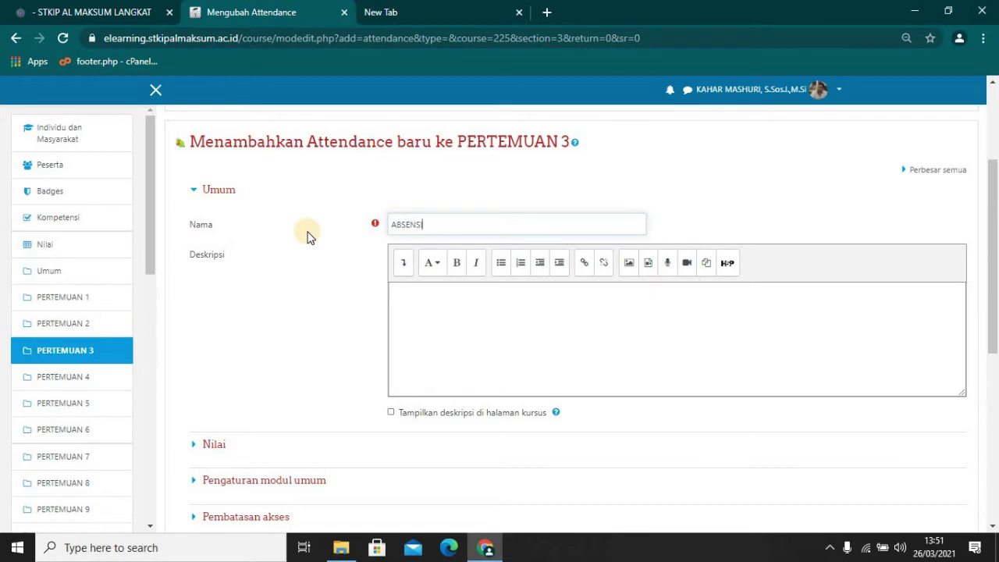
{"action": "left_click_drag", "start_coordinate": [996, 193], "coordinate": [996, 224]}
Describe it as 'SETIAP MAHASISWA WAJIB ABSENSI DI SINI BAIK ITU LURANG ATAU DARING', shown on course page, and save
{"action": "left_click", "coordinate": [477, 228]}
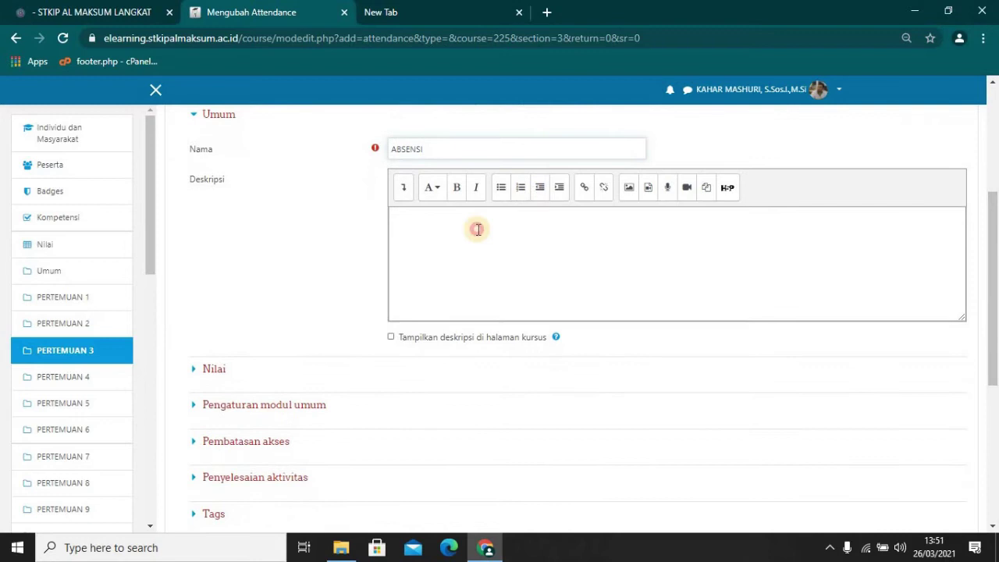
{"action": "type", "text": "SETI"}
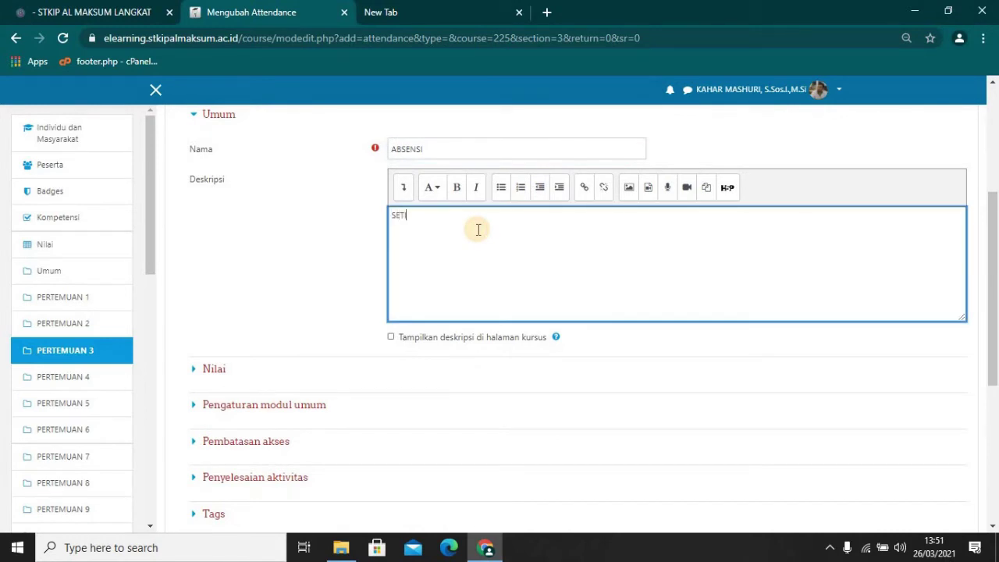
{"action": "type", "text": "AP MAHASISWA WAJIB ABSEN"}
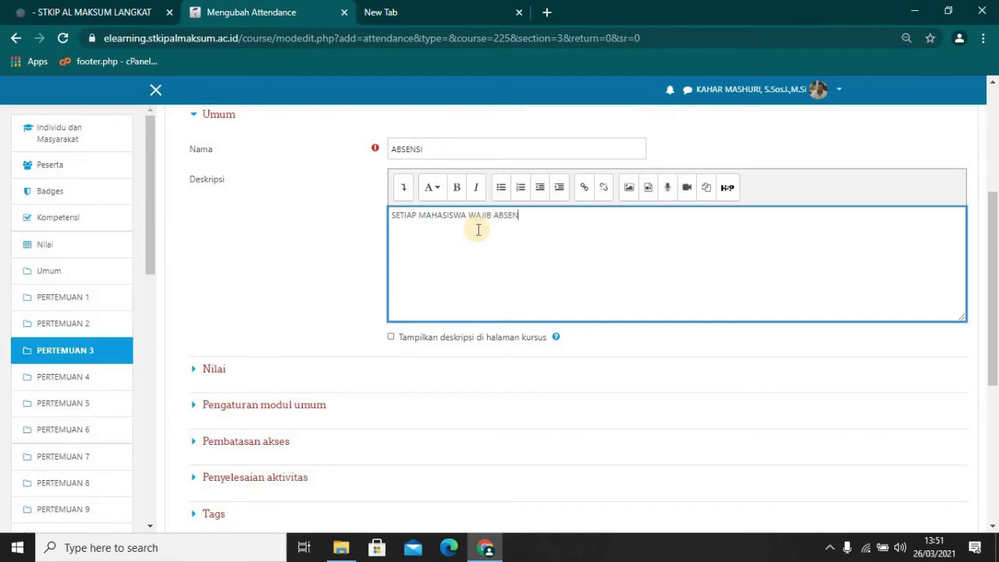
{"action": "type", "text": "SI DI SINI BAIK ITU LURANG ATAU D"}
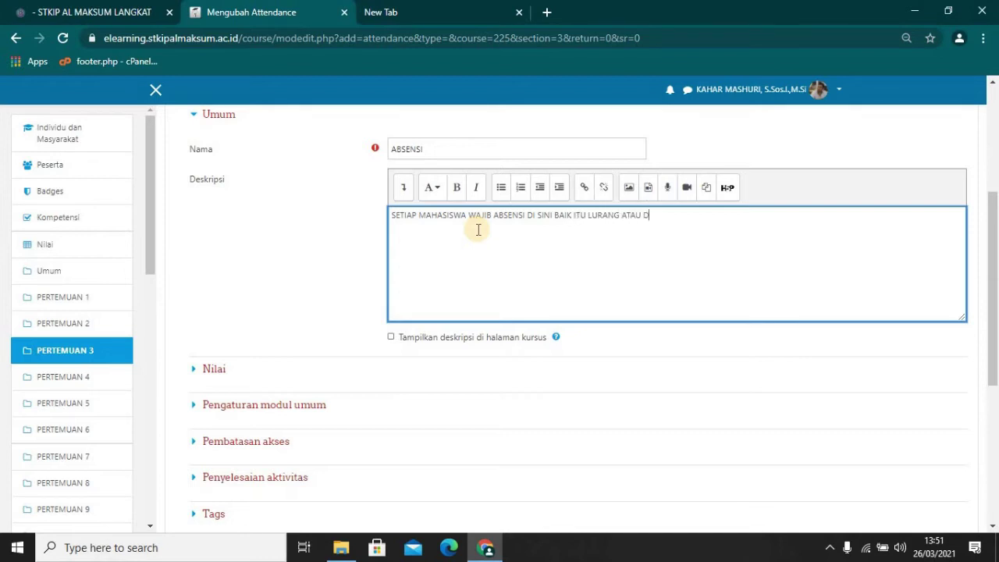
{"action": "type", "text": "ARING"}
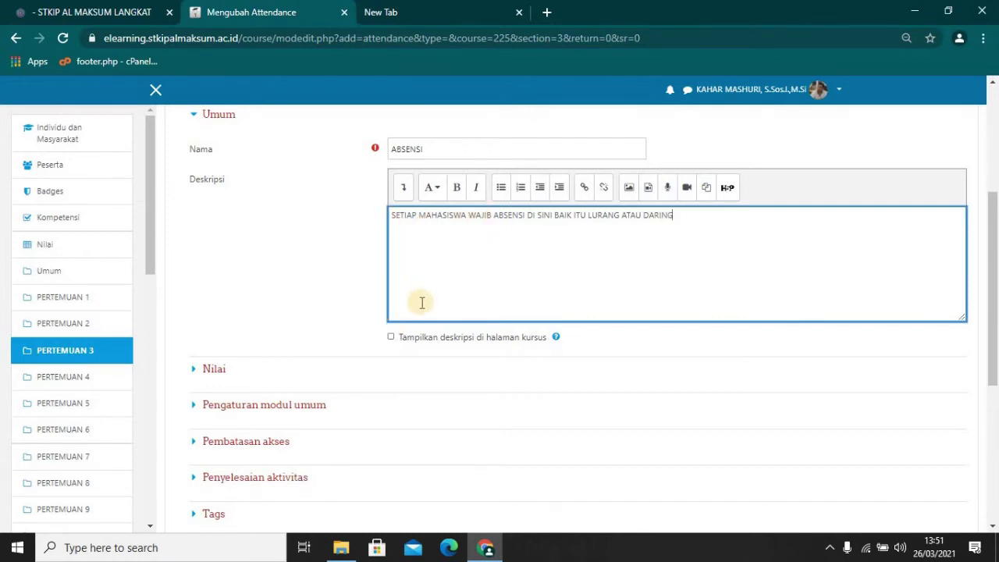
{"action": "left_click", "coordinate": [392, 338]}
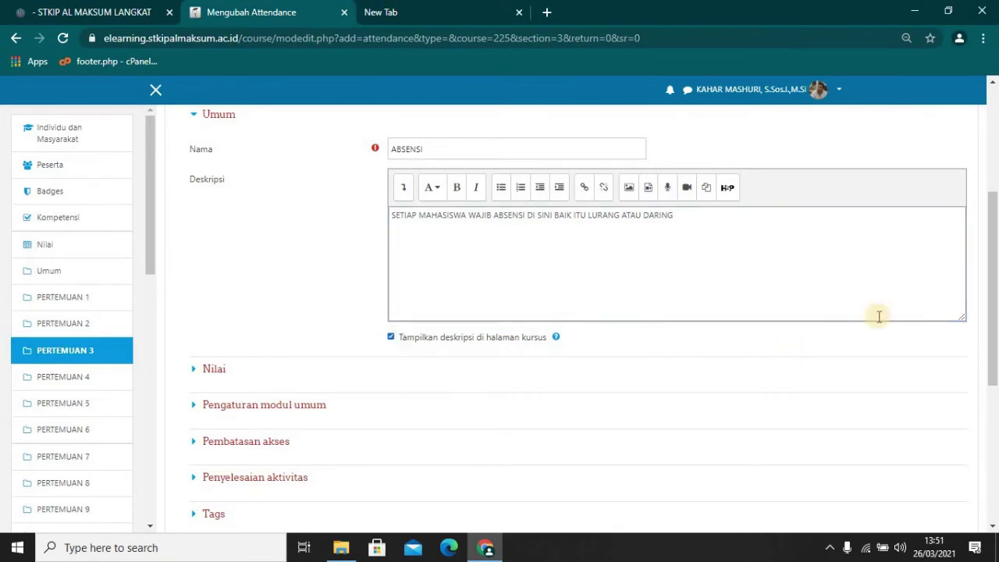
{"action": "left_click_drag", "start_coordinate": [993, 270], "coordinate": [993, 355]}
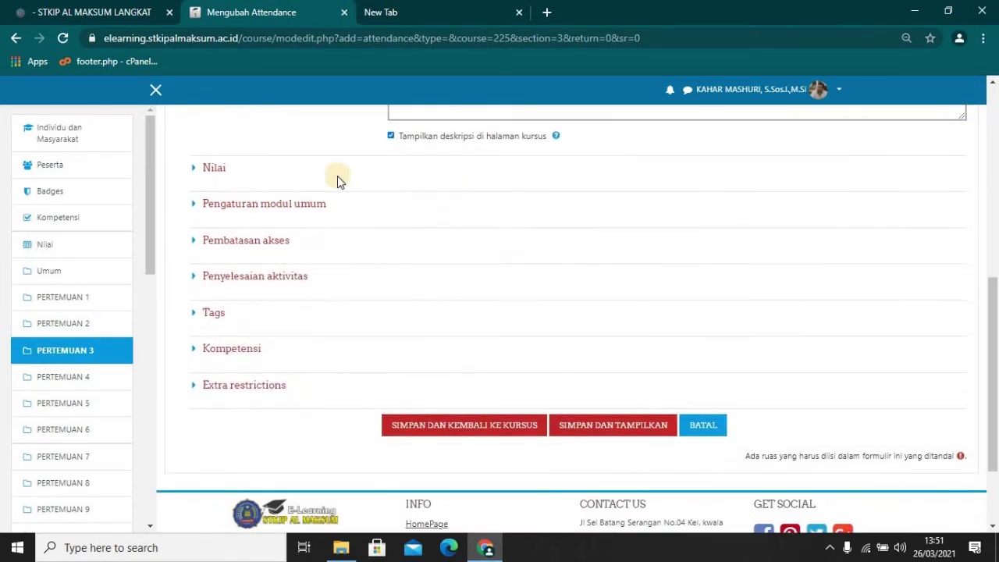
{"action": "left_click", "coordinate": [614, 424]}
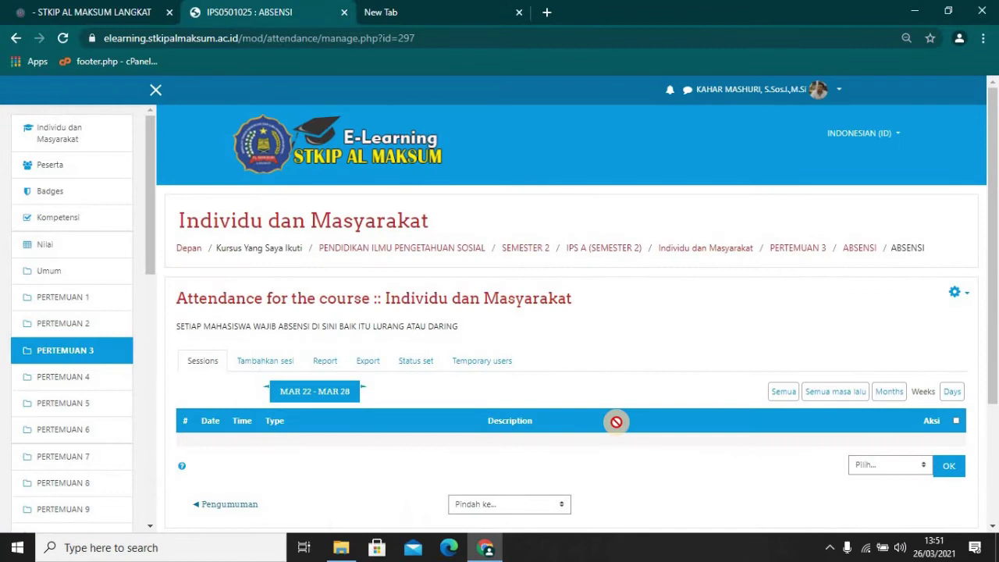
Scroll down the ABSENSI page to view the empty sessions table
{"action": "left_click_drag", "start_coordinate": [993, 148], "coordinate": [995, 248]}
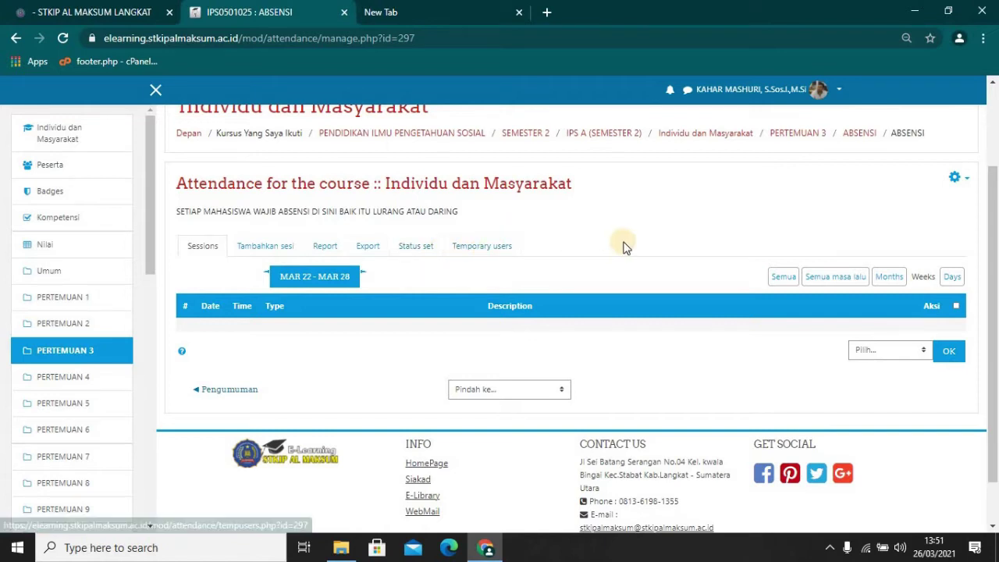
Open the Tambahkan sesi form for a 26 Maret 2021 session and scroll through it
{"action": "left_click", "coordinate": [268, 250]}
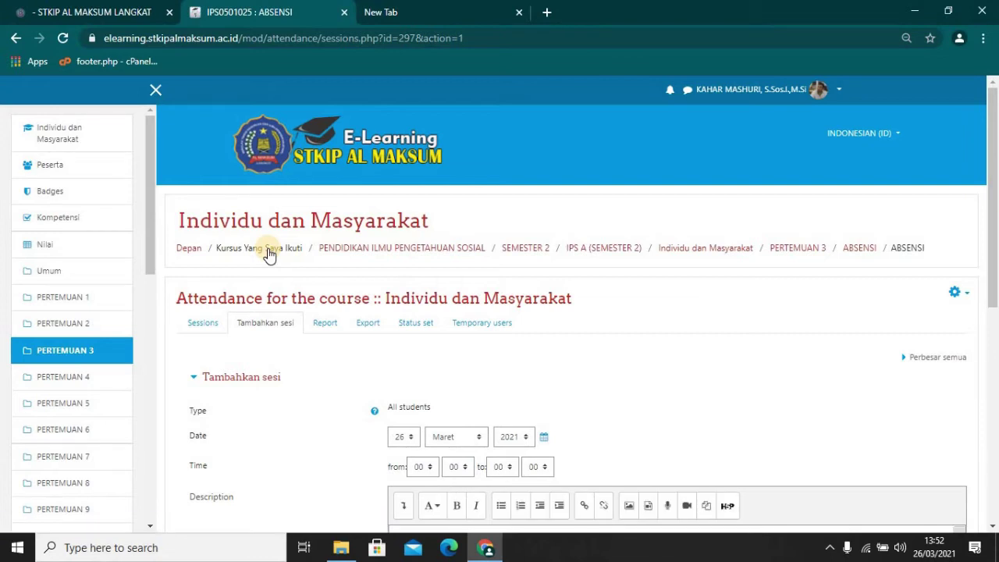
{"action": "left_click_drag", "start_coordinate": [994, 127], "coordinate": [995, 241]}
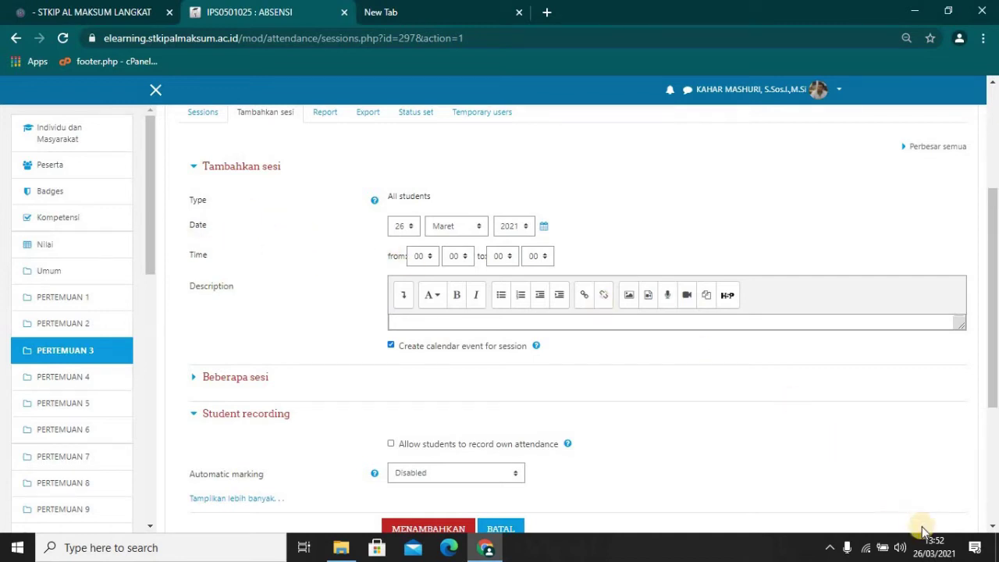
Choose 14 as the session's start hour and 16 as its end hour
{"action": "left_click", "coordinate": [420, 256]}
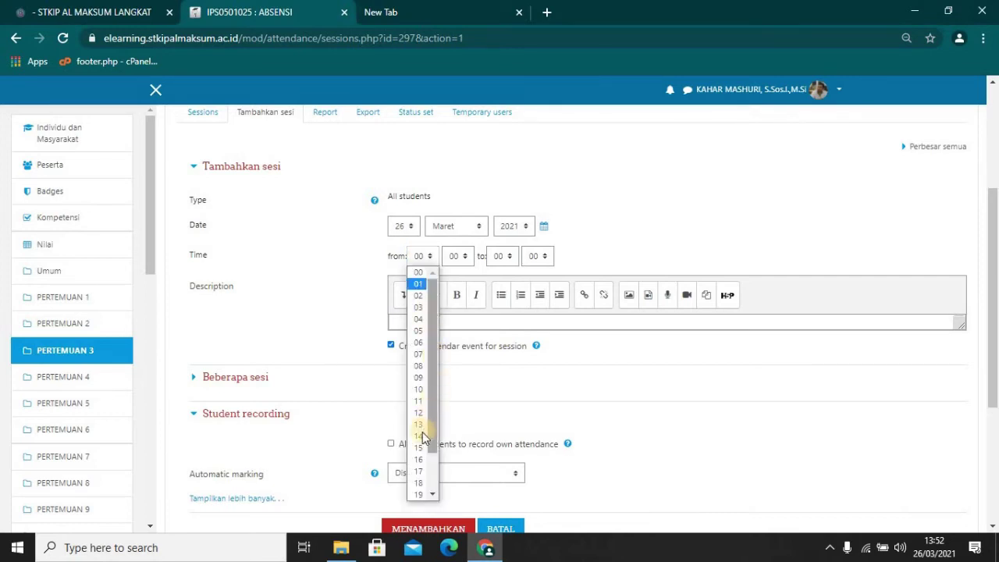
{"action": "left_click", "coordinate": [426, 436]}
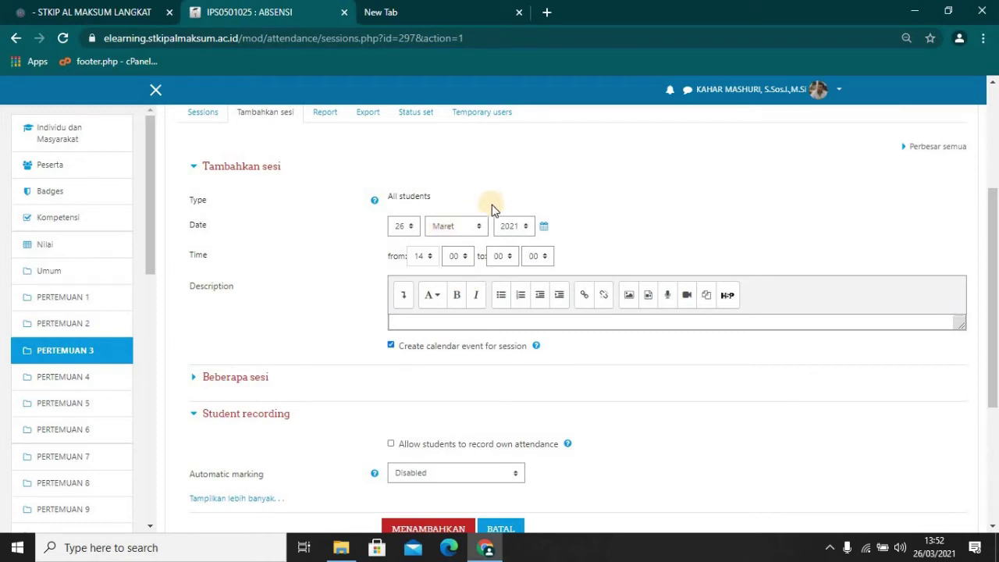
{"action": "left_click", "coordinate": [500, 256]}
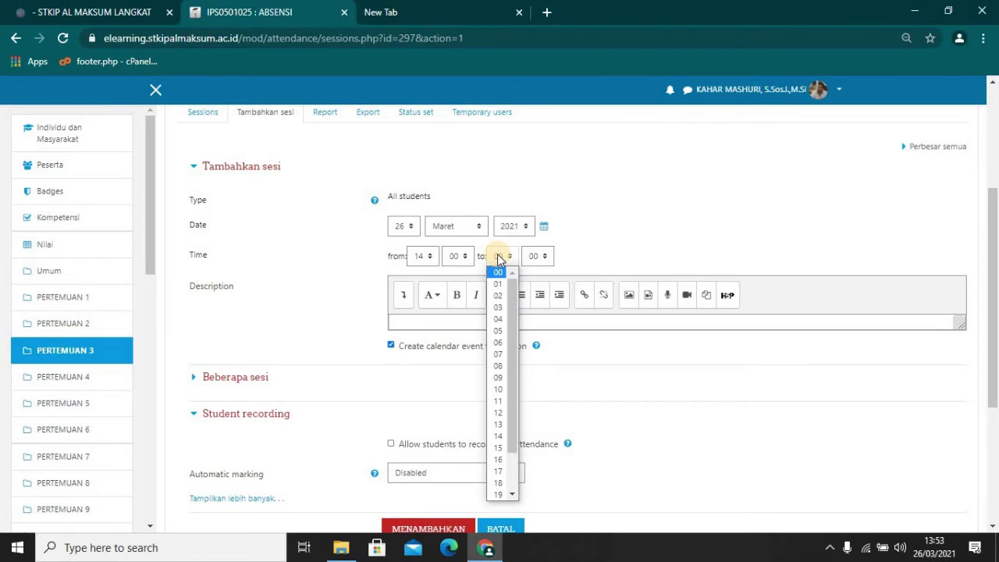
{"action": "left_click", "coordinate": [500, 461]}
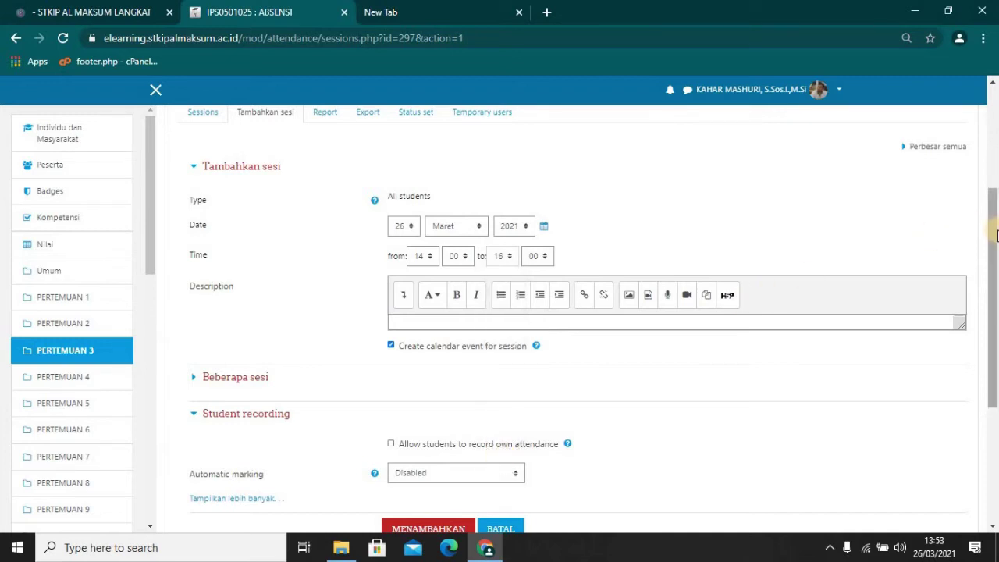
{"action": "scroll", "coordinate": [859, 258], "scroll_direction": "down", "scroll_amount": 1}
Enter 'ABSENSI PRODI IPS A' as the session description
{"action": "left_click", "coordinate": [416, 258]}
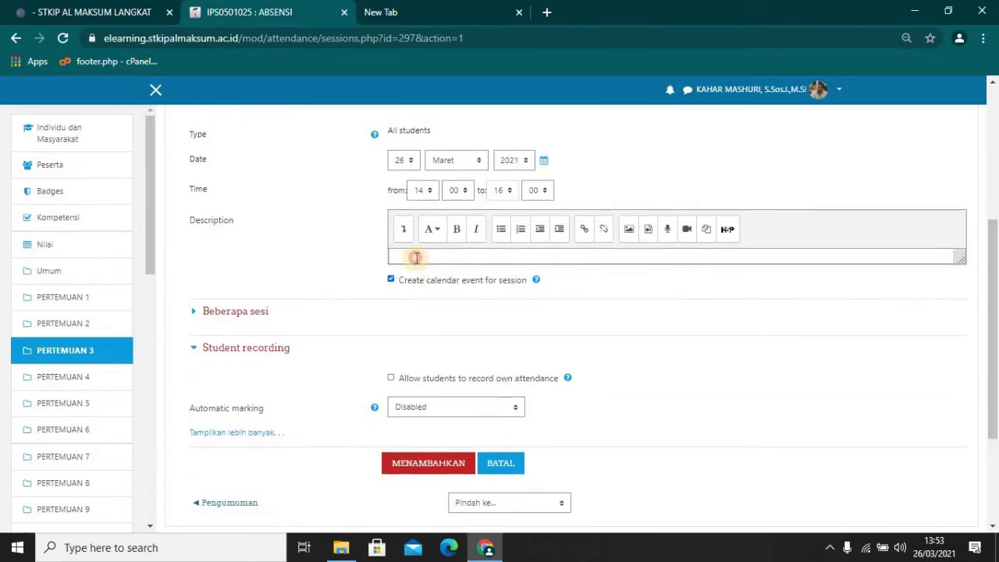
{"action": "type", "text": "ABSENSI"}
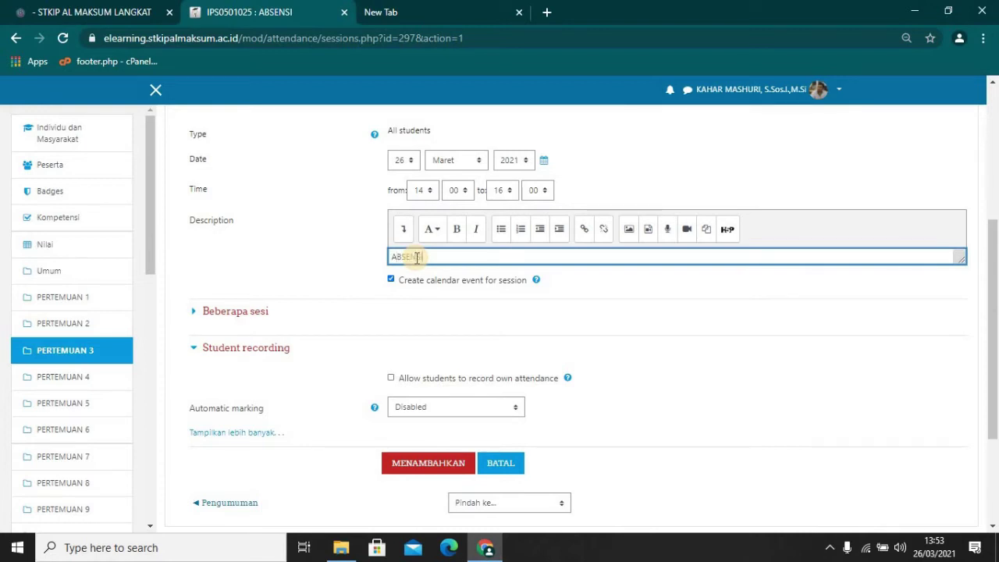
{"action": "type", "text": " P"}
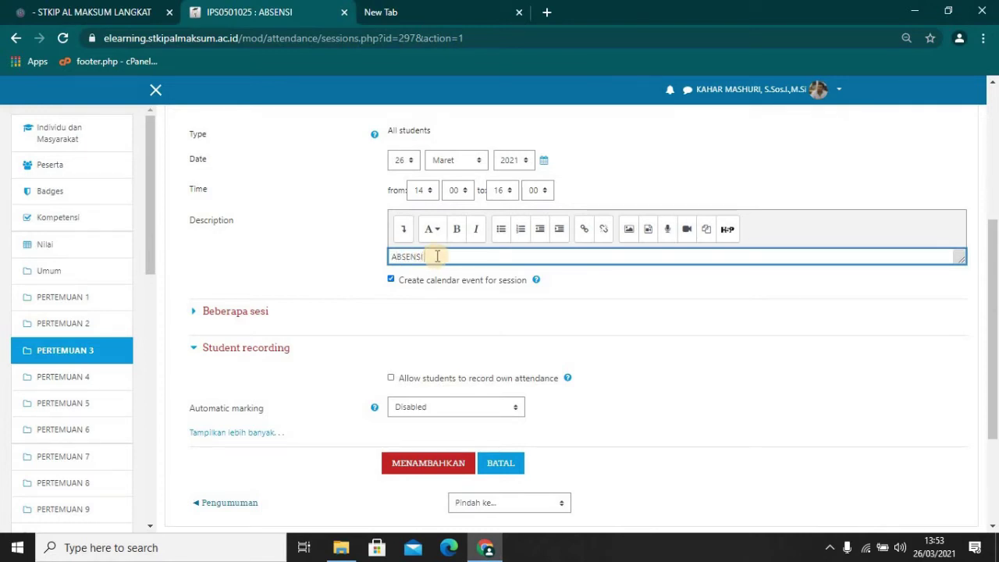
{"action": "type", "text": "RODI IPS A"}
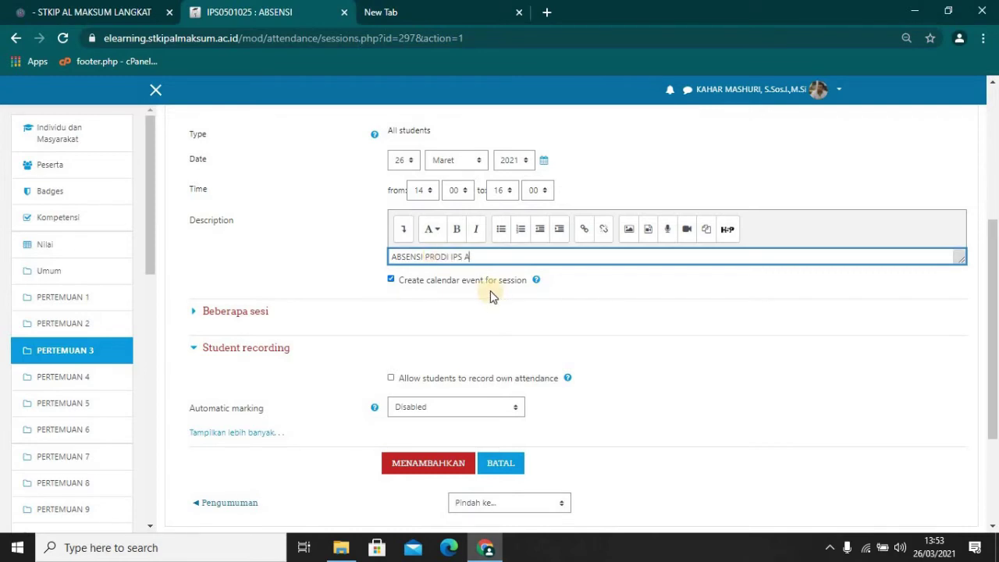
{"action": "scroll", "coordinate": [992, 253], "scroll_direction": "down", "scroll_amount": 1}
{"action": "scroll", "coordinate": [993, 254], "scroll_direction": "down", "scroll_amount": 1}
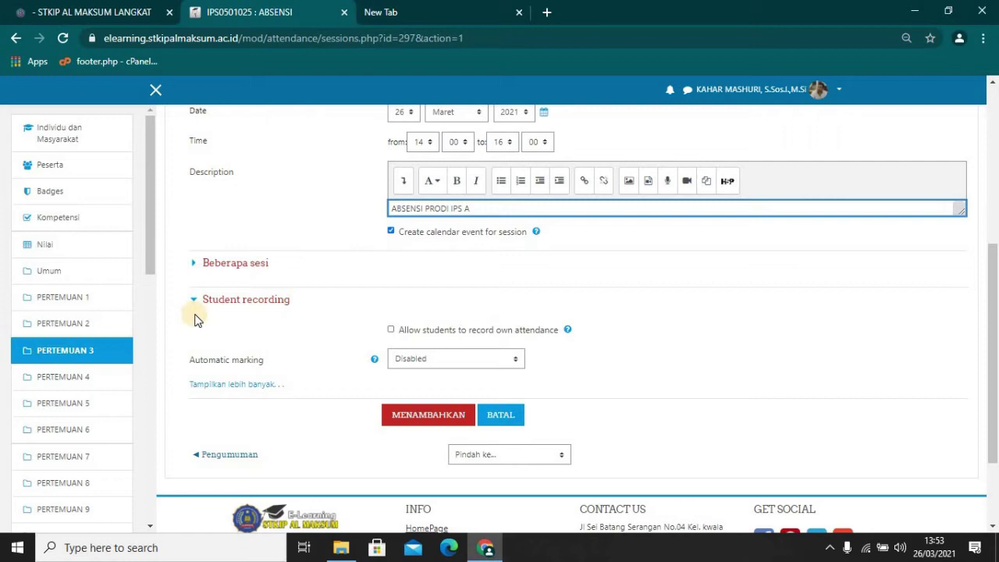
Let students record their own attendance with the highest status auto-selected, and add the session
{"action": "left_click", "coordinate": [420, 330]}
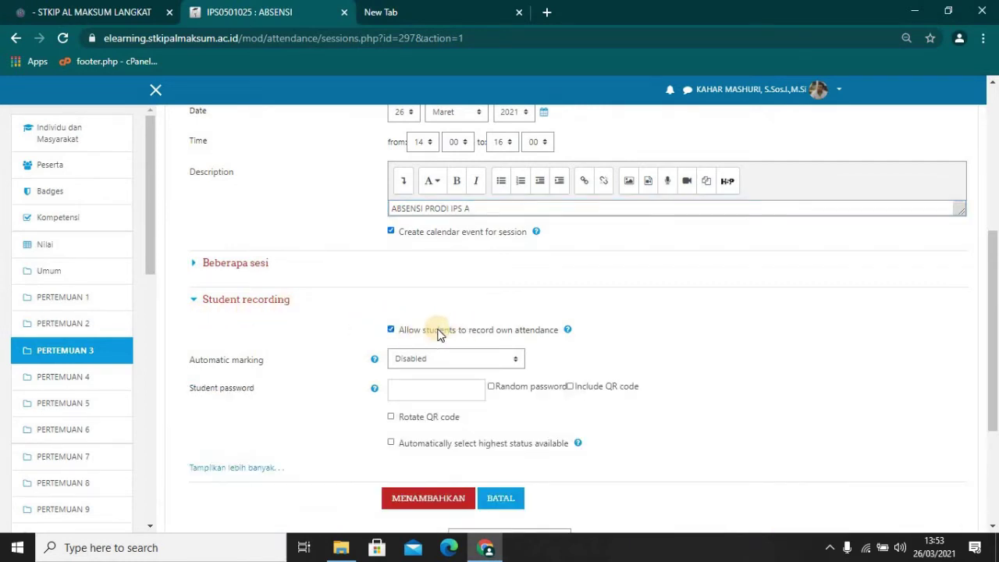
{"action": "scroll", "coordinate": [516, 352], "scroll_direction": "down", "scroll_amount": 2}
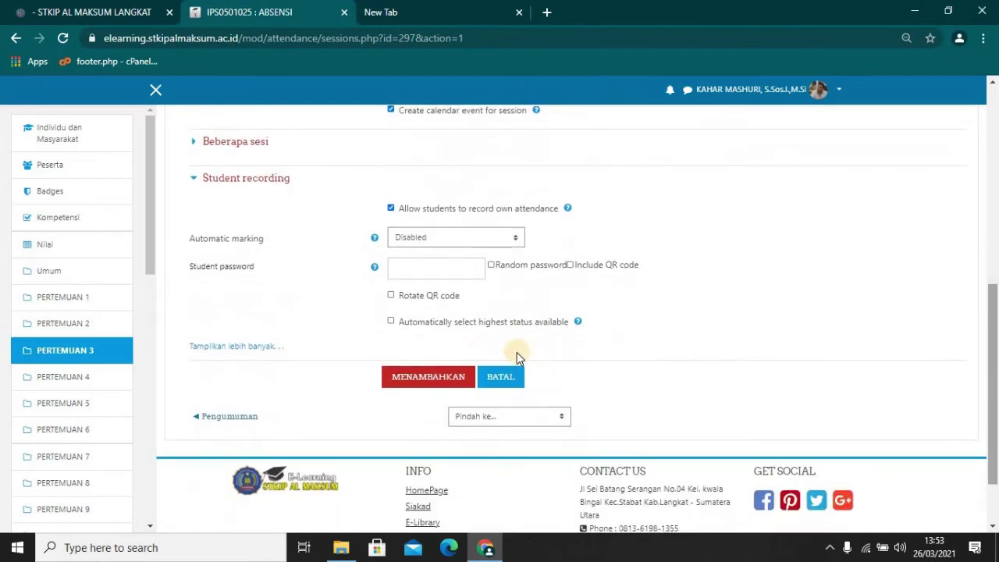
{"action": "left_click", "coordinate": [407, 324]}
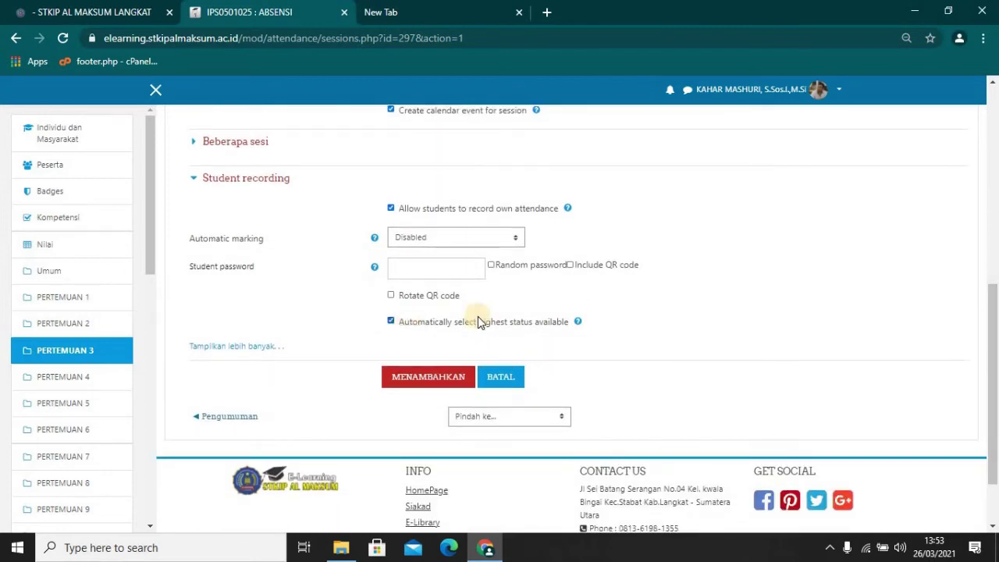
{"action": "scroll", "coordinate": [994, 305], "scroll_direction": "up", "scroll_amount": 4}
{"action": "left_click_drag", "start_coordinate": [995, 317], "coordinate": [987, 437]}
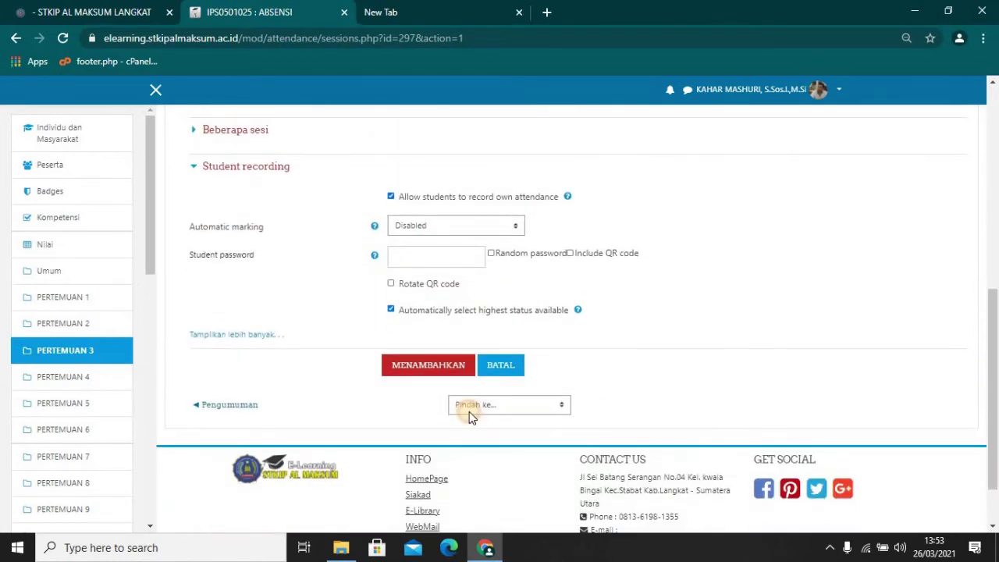
{"action": "left_click", "coordinate": [435, 366]}
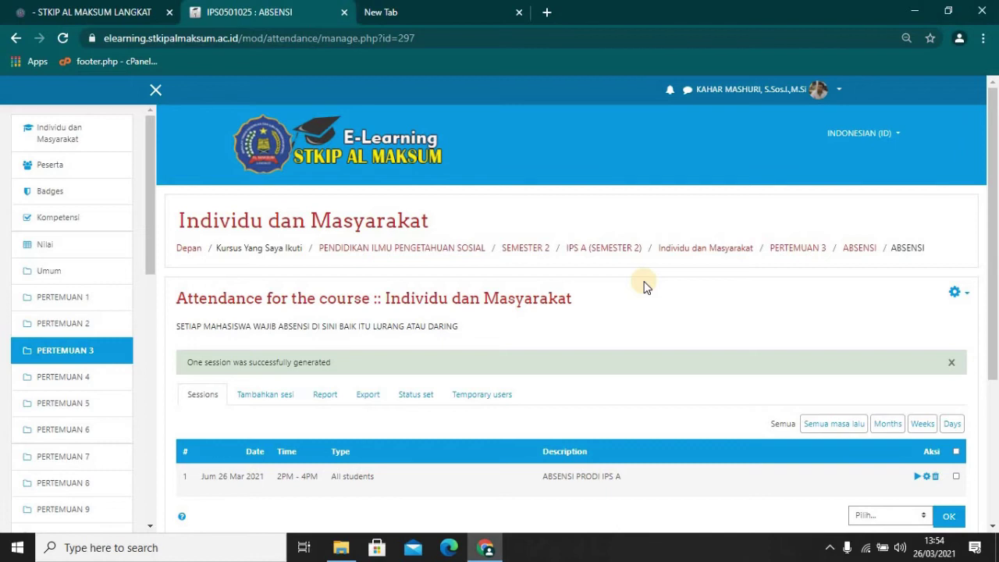
In the Status set, change rows 1 and 2 to H HADIR and S SAKIT
{"action": "left_click", "coordinate": [411, 395]}
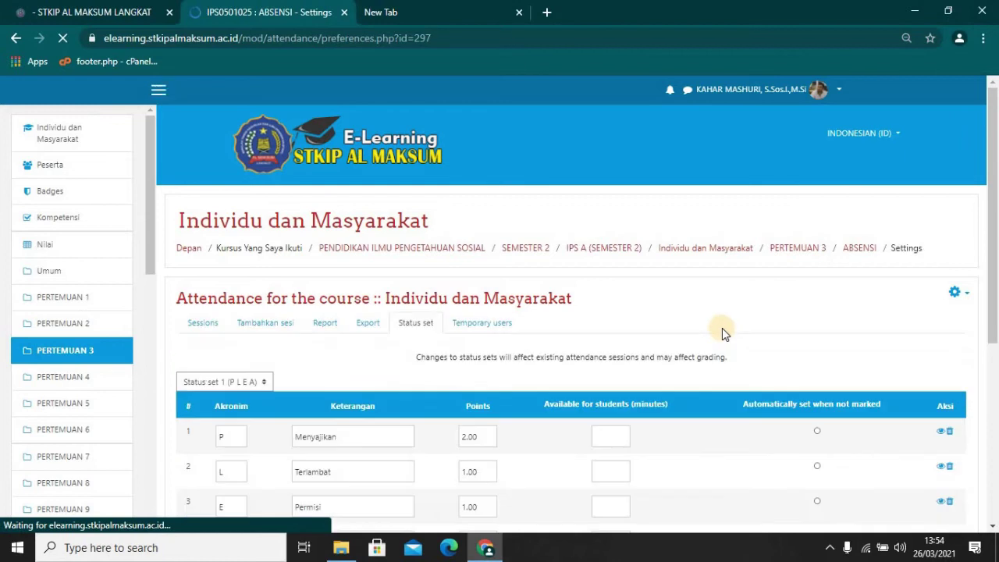
{"action": "scroll", "coordinate": [997, 186], "scroll_direction": "down", "scroll_amount": 2}
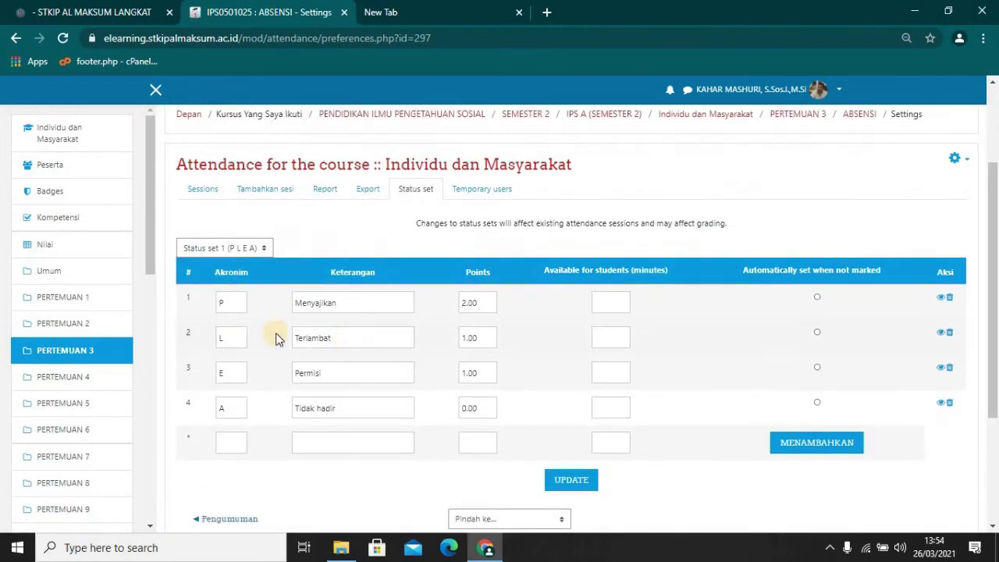
{"action": "key", "text": "BackSpace"}
{"action": "type", "text": "H"}
{"action": "double_click", "coordinate": [363, 301]}
{"action": "type", "text": "HADIR"}
{"action": "double_click", "coordinate": [235, 339]}
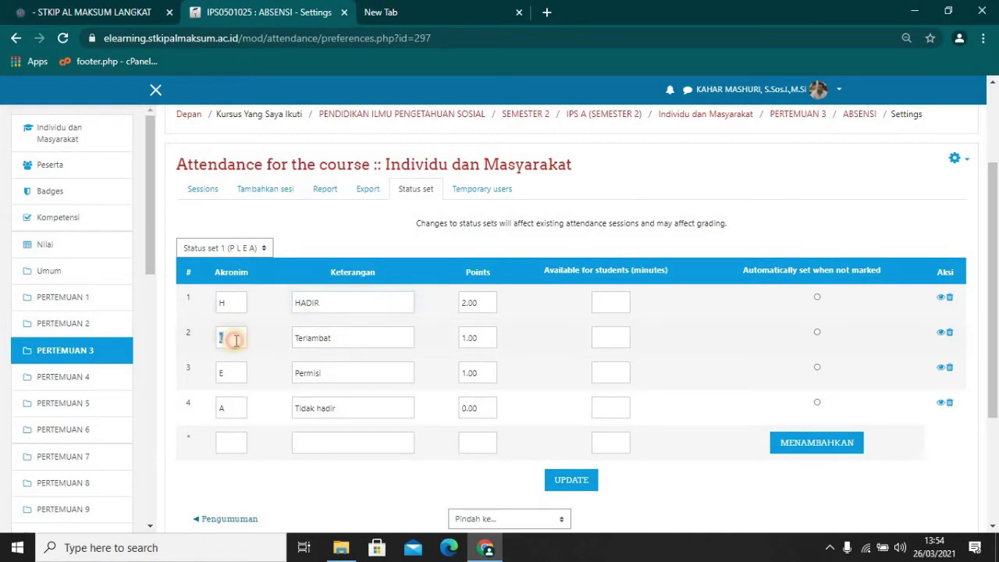
{"action": "type", "text": "S"}
{"action": "double_click", "coordinate": [341, 337]}
{"action": "type", "text": "SAKIT"}
Change rows 3 and 4 to I IZIN and A TIDAK HADIR
{"action": "double_click", "coordinate": [235, 378]}
{"action": "type", "text": "I"}
{"action": "left_click", "coordinate": [325, 375]}
{"action": "double_click", "coordinate": [324, 375]}
{"action": "type", "text": "IZIN"}
{"action": "left_click", "coordinate": [238, 407]}
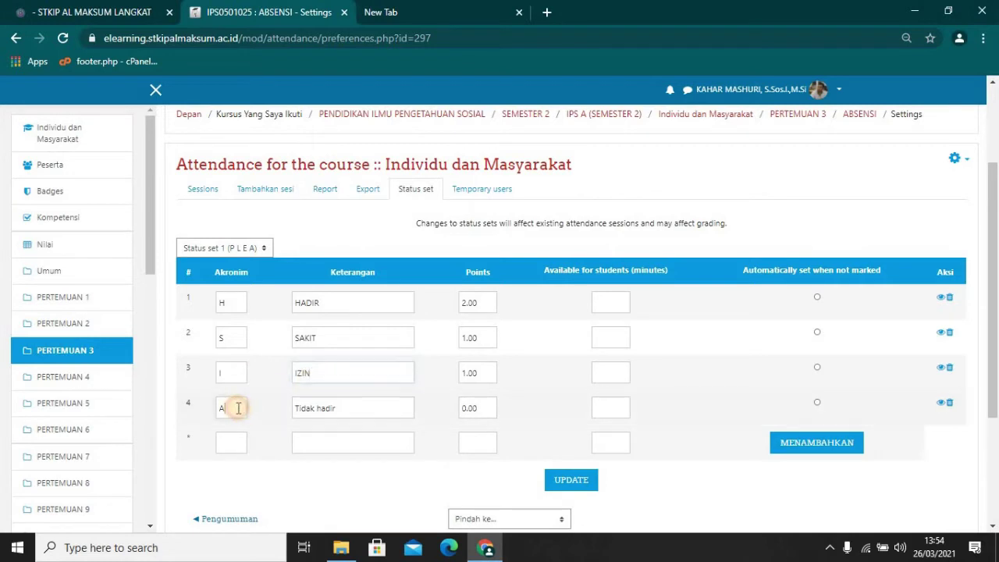
{"action": "left_click", "coordinate": [361, 411]}
{"action": "key", "text": "BackSpace"}
{"action": "key", "text": "BackSpace"}
{"action": "key", "text": "BackSpace"}
{"action": "key", "text": "BackSpace"}
{"action": "key", "text": "BackSpace"}
{"action": "key", "text": "BackSpace"}
{"action": "key", "text": "BackSpace"}
{"action": "key", "text": "BackSpace"}
{"action": "key", "text": "BackSpace"}
{"action": "key", "text": "BackSpace"}
{"action": "type", "text": "IDAK HADIR"}
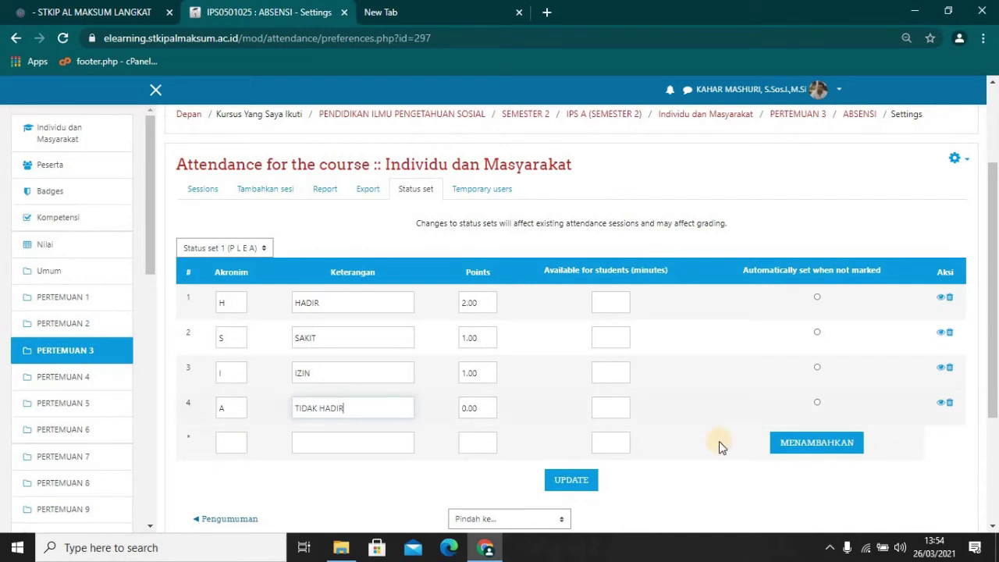
Save the updated status set and return to the PERTEMUAN 3 section
{"action": "left_click", "coordinate": [796, 446]}
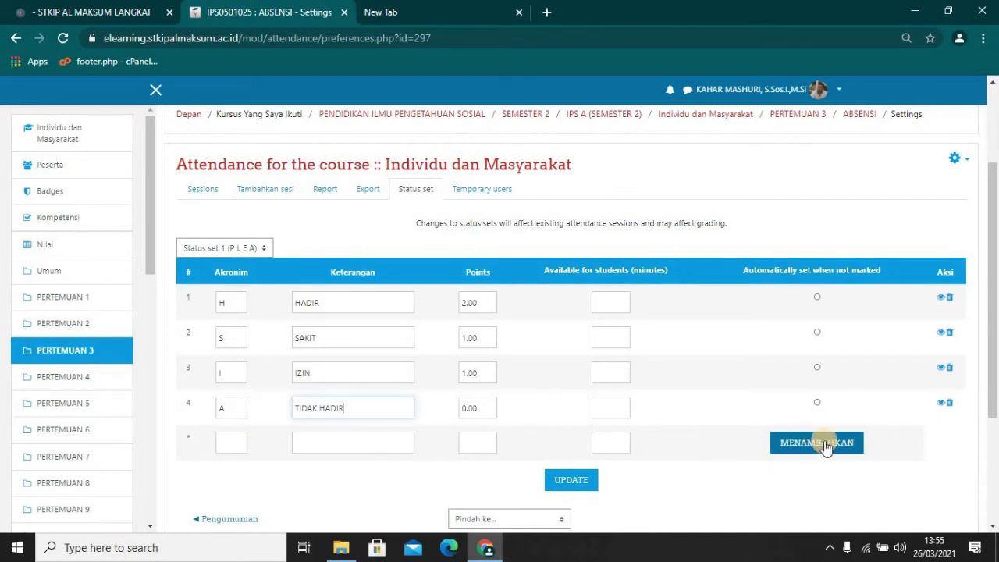
{"action": "left_click", "coordinate": [565, 481]}
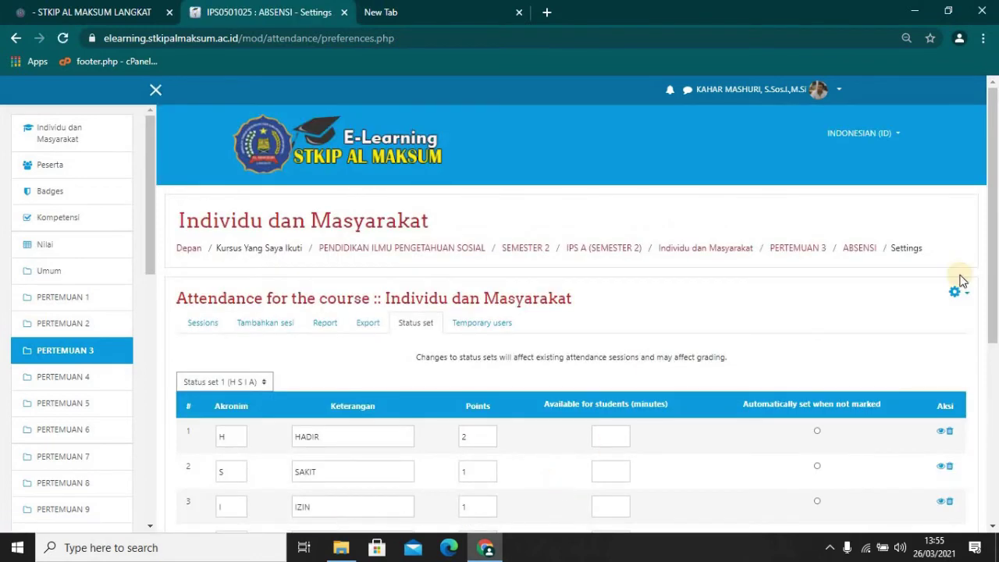
{"action": "left_click_drag", "start_coordinate": [983, 168], "coordinate": [958, 293]}
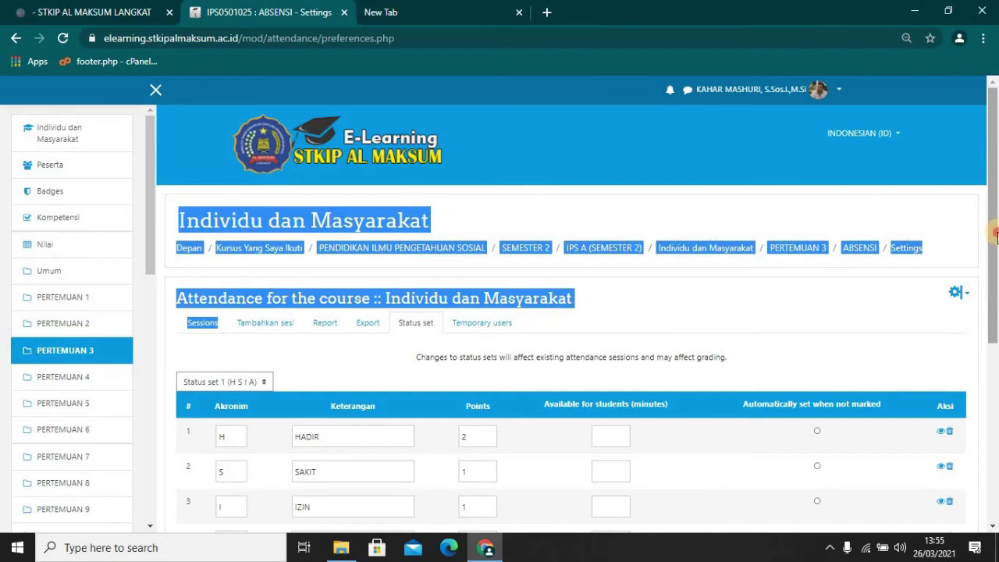
{"action": "left_click", "coordinate": [878, 293]}
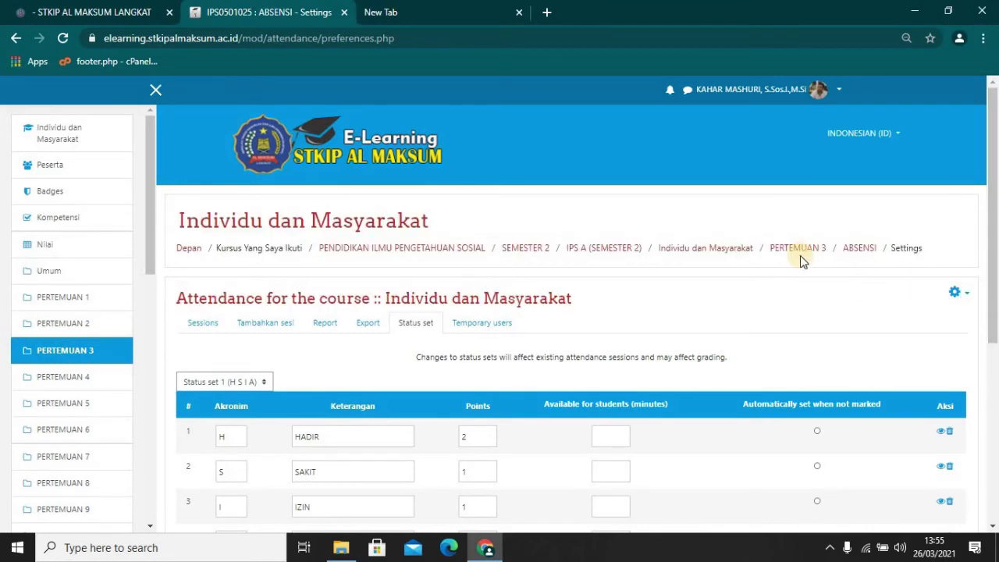
{"action": "left_click", "coordinate": [71, 350]}
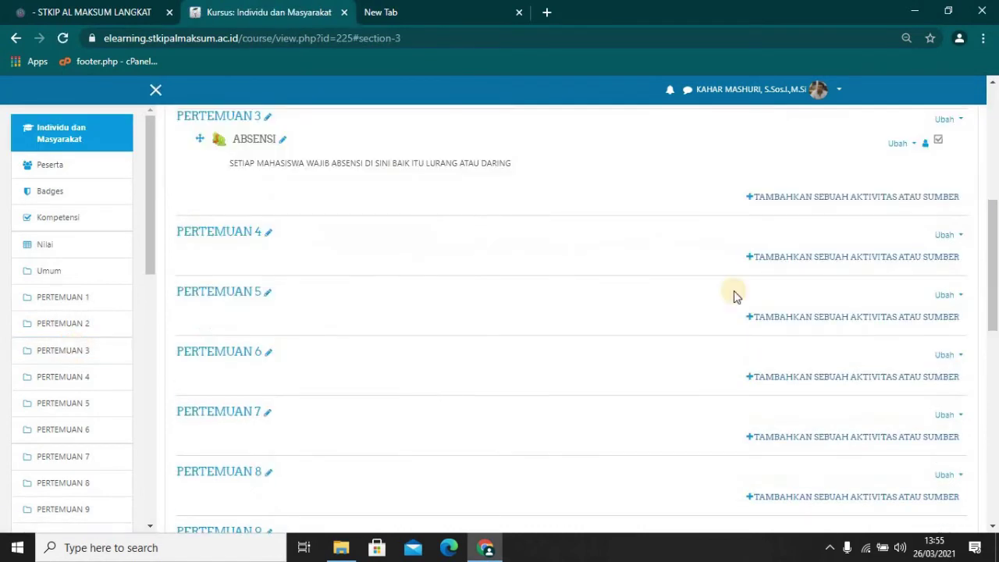
Open the activity chooser under PERTEMUAN 3 and pick Assignment
{"action": "scroll", "coordinate": [349, 197], "scroll_direction": "up", "scroll_amount": 1}
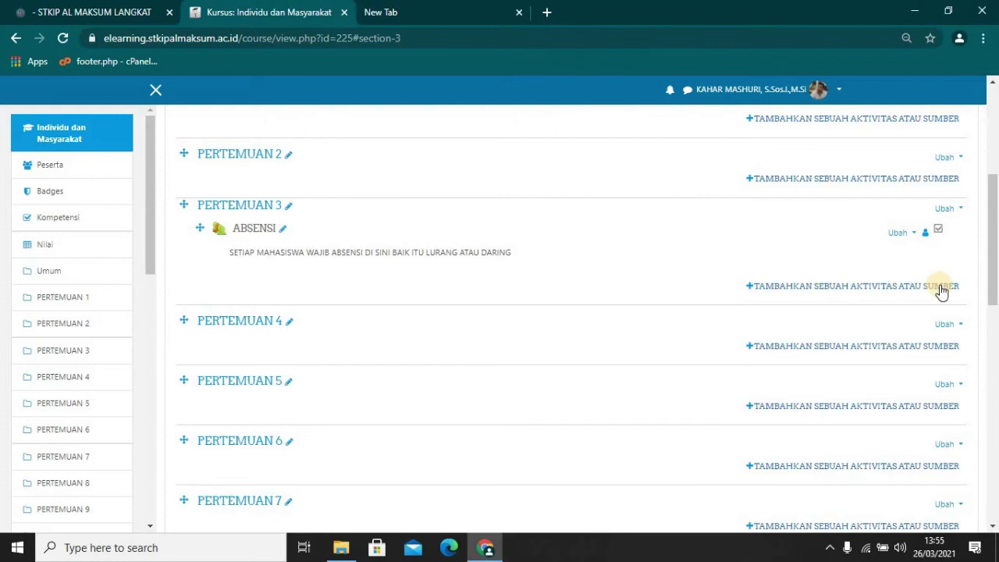
{"action": "left_click", "coordinate": [794, 295]}
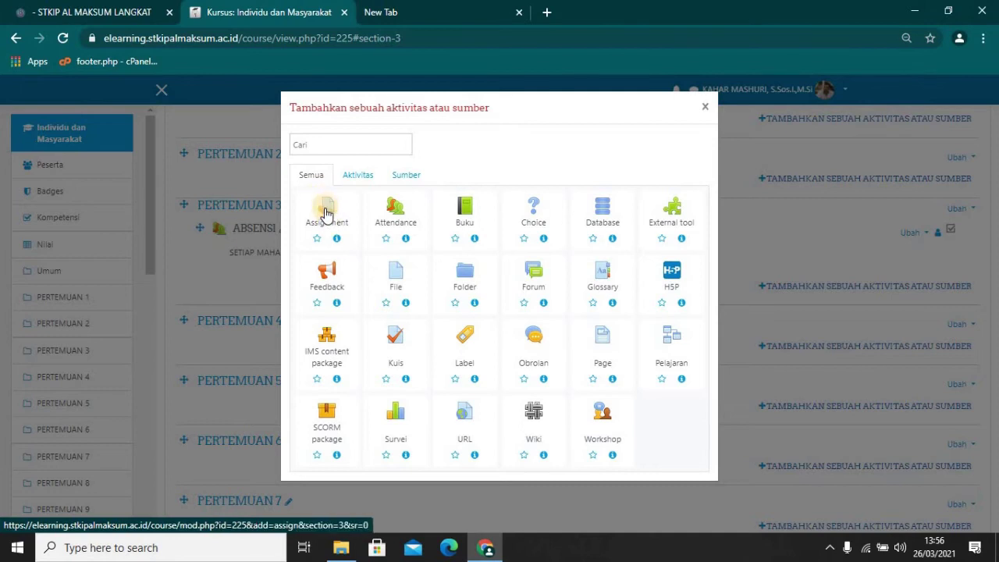
{"action": "left_click", "coordinate": [339, 219]}
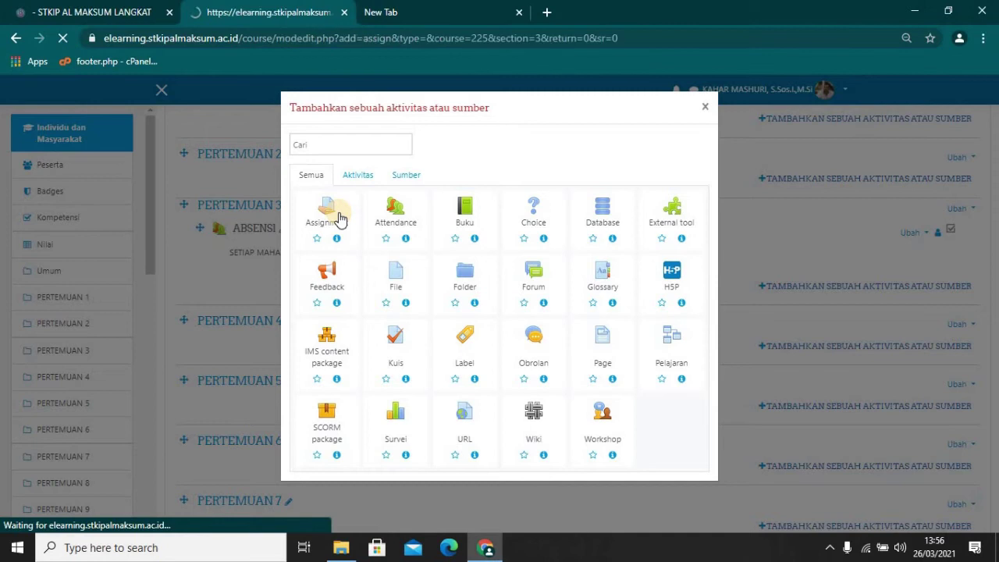
Name the assignment MATERI PERTEMUAN 3 and begin its description with 'Sil'
{"action": "scroll", "coordinate": [520, 165], "scroll_direction": "down", "scroll_amount": 3}
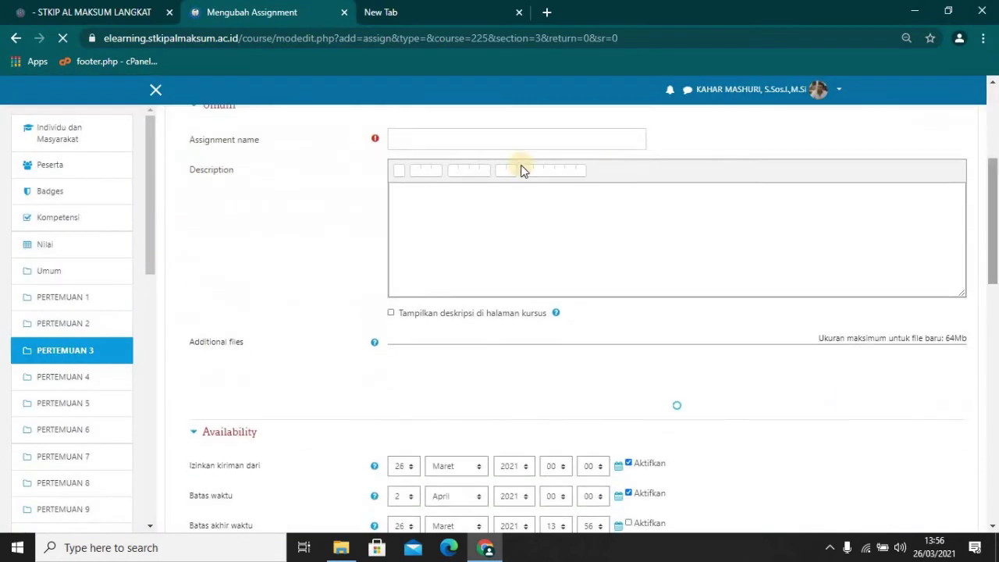
{"action": "left_click", "coordinate": [488, 141]}
{"action": "type", "text": "MATE"}
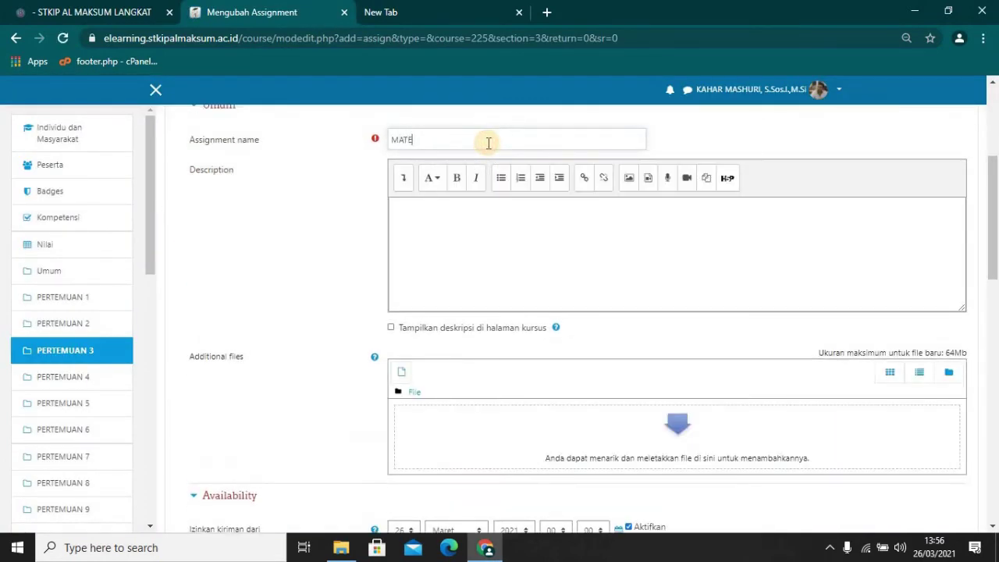
{"action": "type", "text": "RI PERTEMUAN 3"}
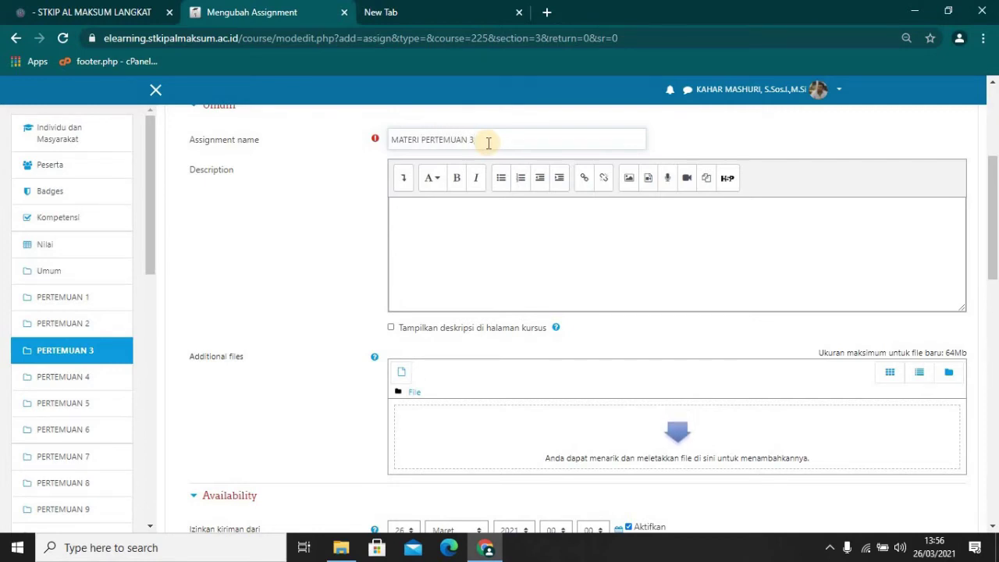
{"action": "left_click", "coordinate": [493, 212]}
{"action": "type", "text": "Sil"}
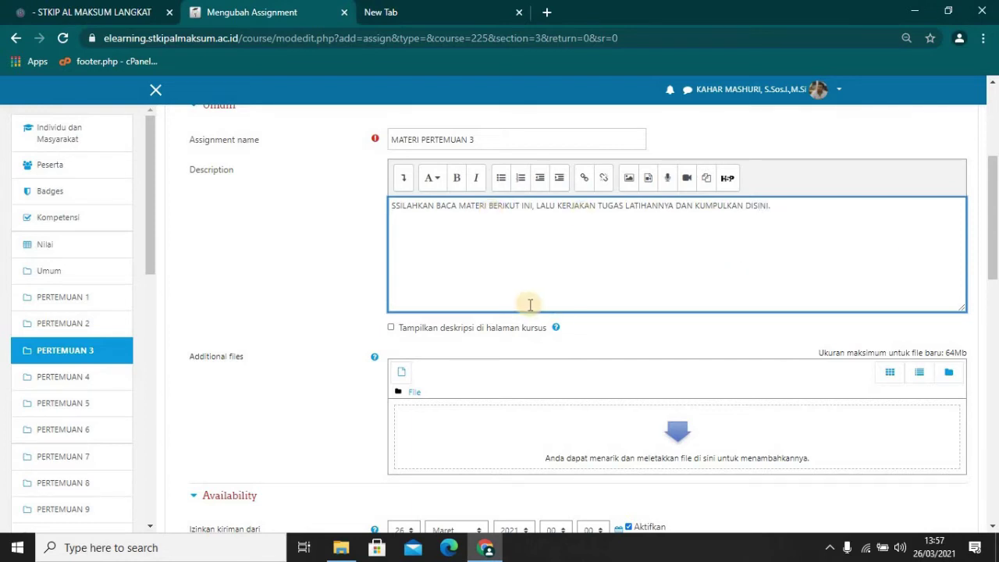
Show the description on the course page and upload contoh tesis.pdf from Downloads as an additional file
{"action": "left_click", "coordinate": [391, 329]}
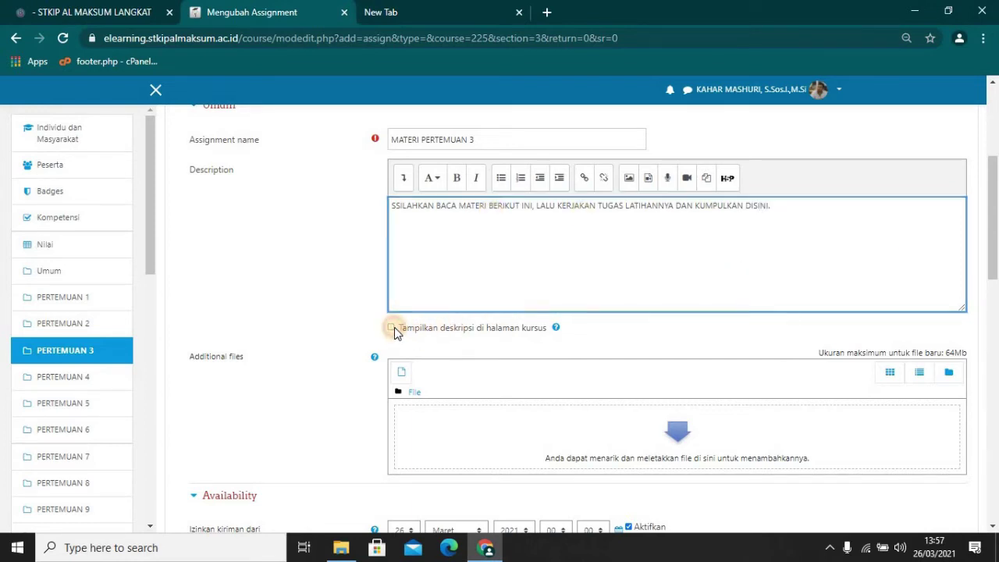
{"action": "scroll", "coordinate": [422, 224], "scroll_direction": "down", "scroll_amount": 2}
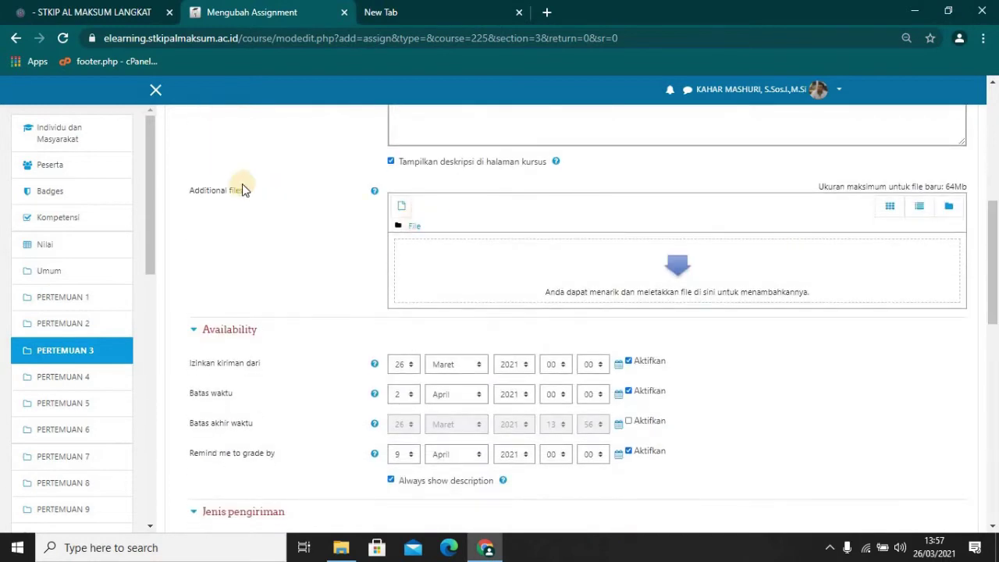
{"action": "left_click", "coordinate": [403, 206]}
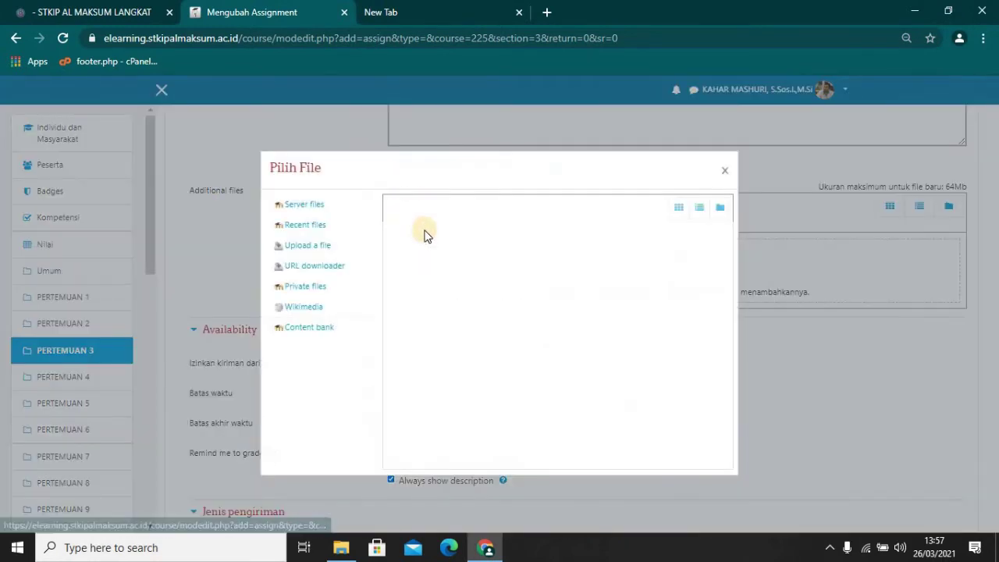
{"action": "left_click", "coordinate": [432, 256]}
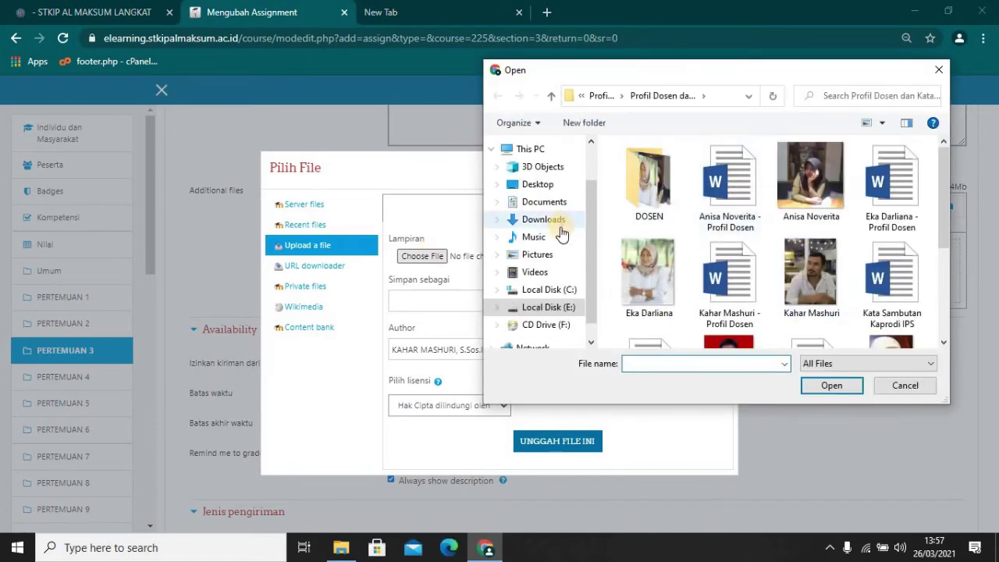
{"action": "left_click", "coordinate": [551, 221]}
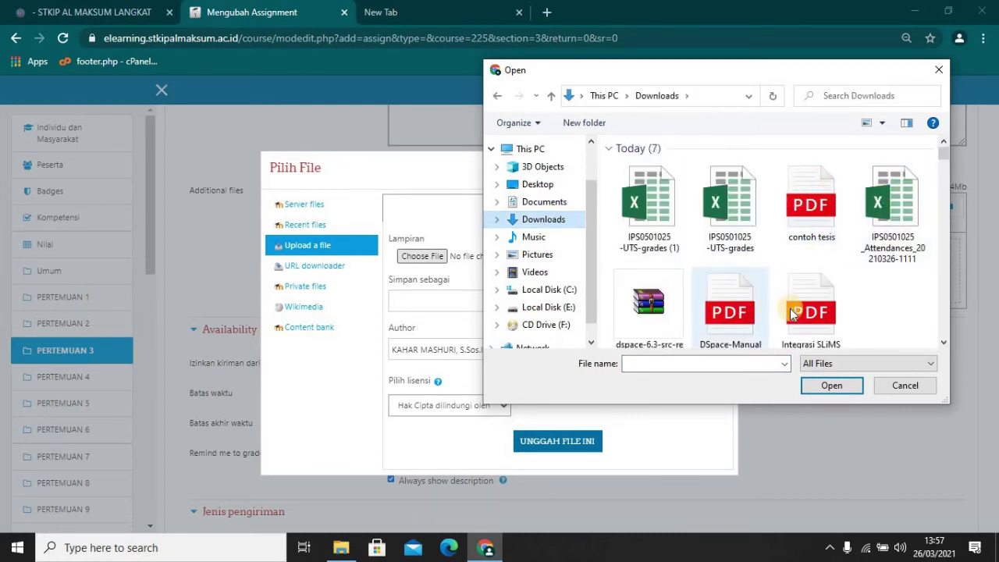
{"action": "double_click", "coordinate": [806, 204]}
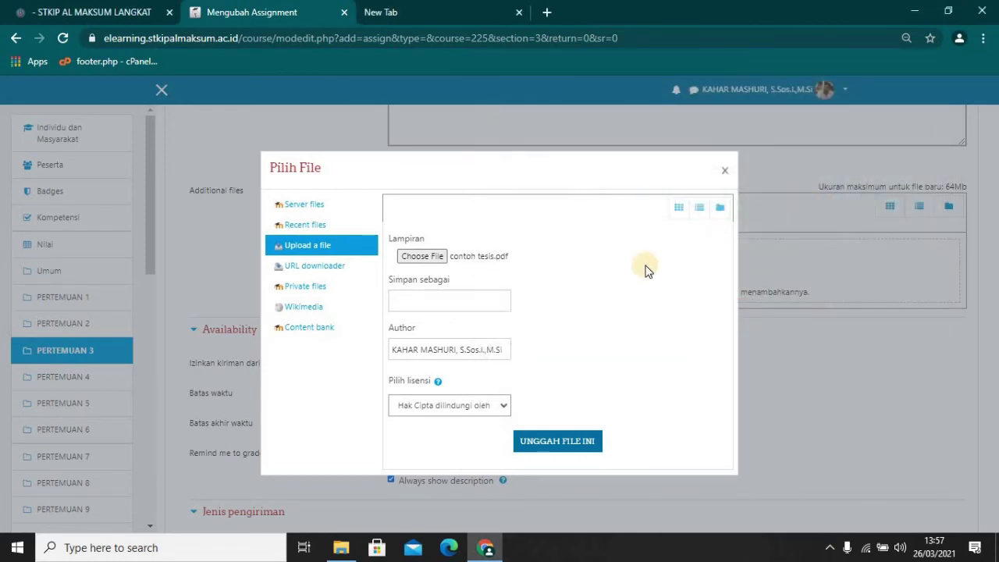
{"action": "left_click", "coordinate": [575, 439]}
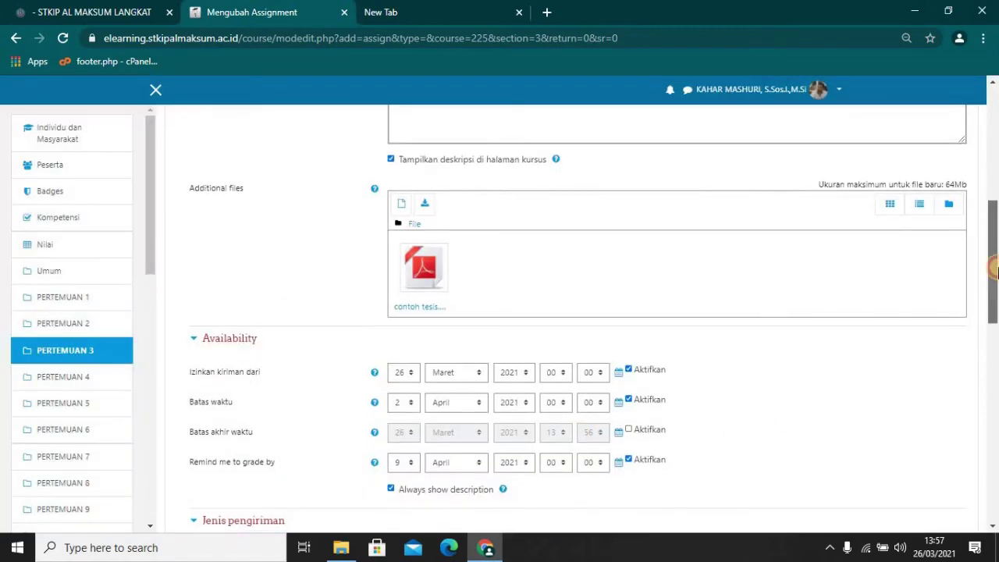
{"action": "left_click_drag", "start_coordinate": [996, 243], "coordinate": [995, 287]}
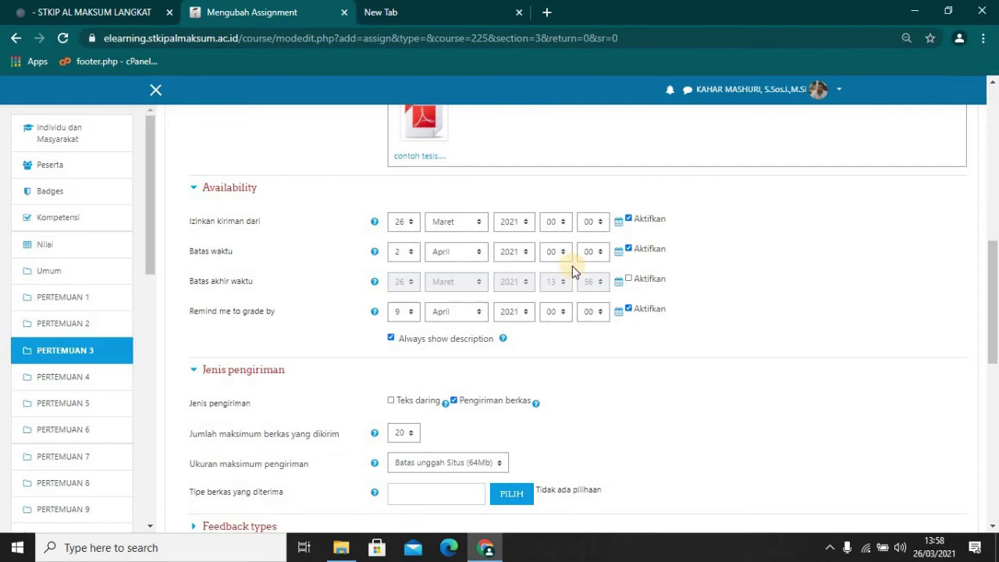
Set the submission start hour to 14 and the due-date hour to 20
{"action": "left_click", "coordinate": [551, 223]}
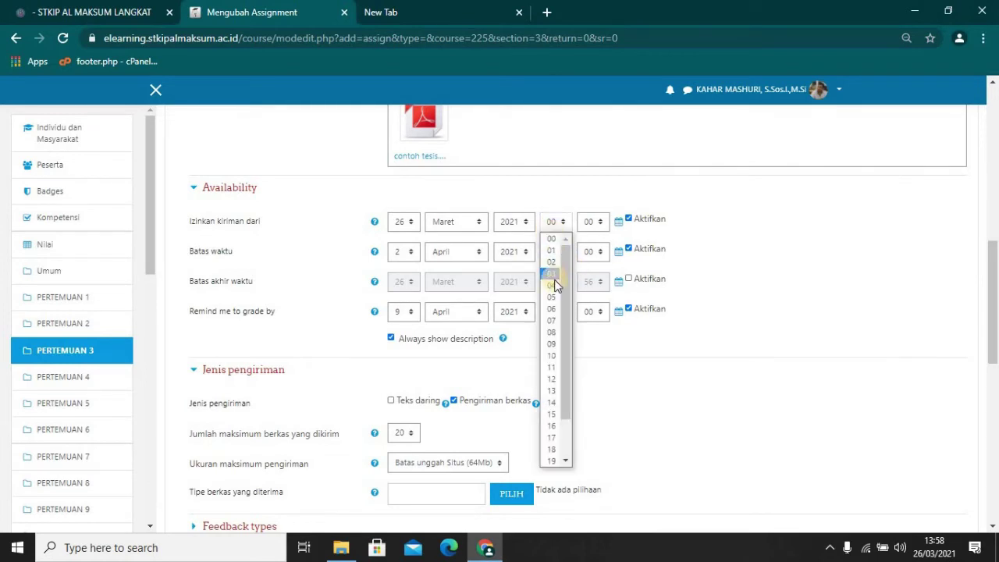
{"action": "left_click", "coordinate": [553, 402]}
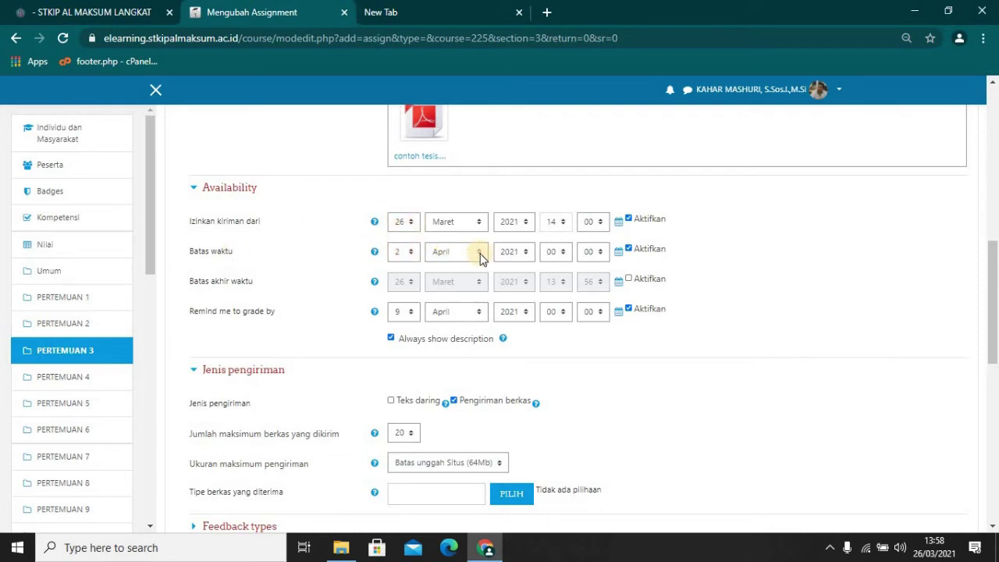
{"action": "left_click", "coordinate": [556, 257]}
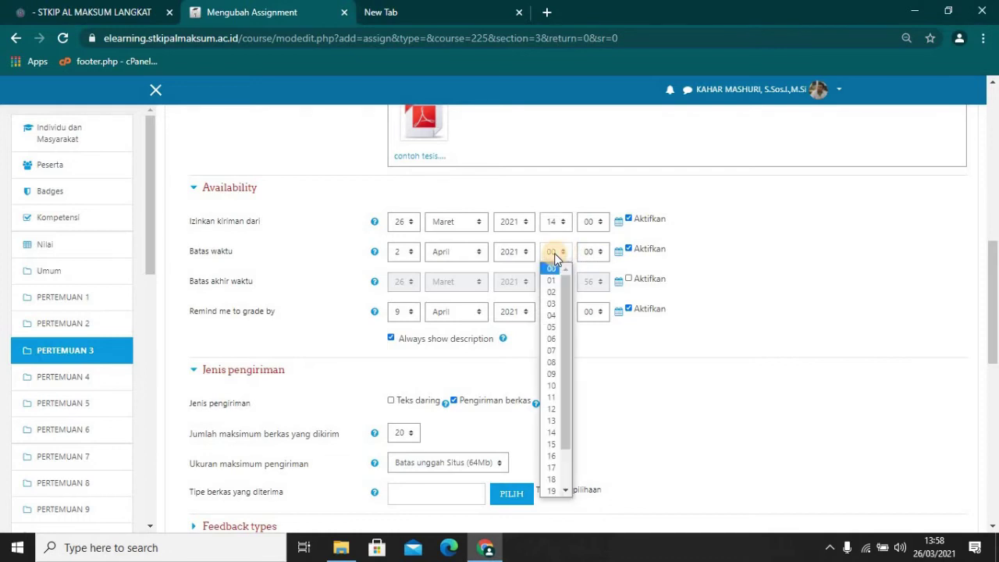
{"action": "left_click_drag", "start_coordinate": [565, 274], "coordinate": [566, 341]}
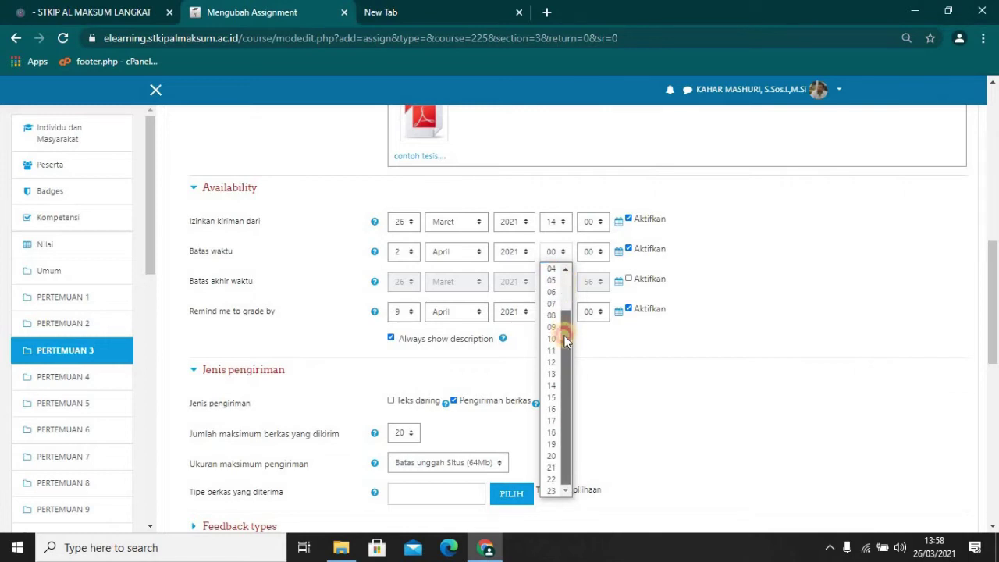
{"action": "left_click", "coordinate": [556, 455]}
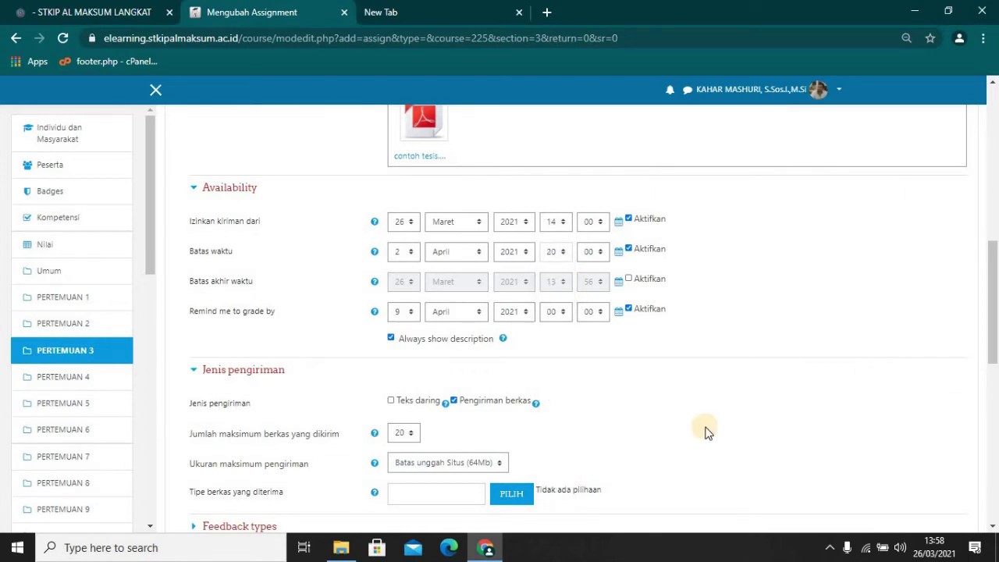
Set the Batas waktu day to 26 and change its hour to 22
{"action": "left_click", "coordinate": [403, 253]}
{"action": "left_click_drag", "start_coordinate": [418, 369], "coordinate": [416, 456]}
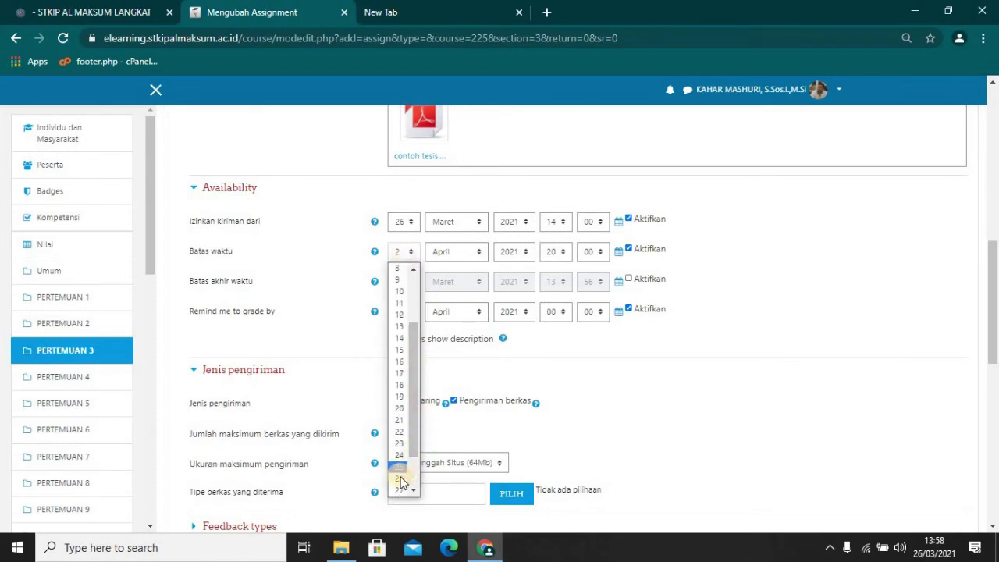
{"action": "left_click", "coordinate": [399, 469]}
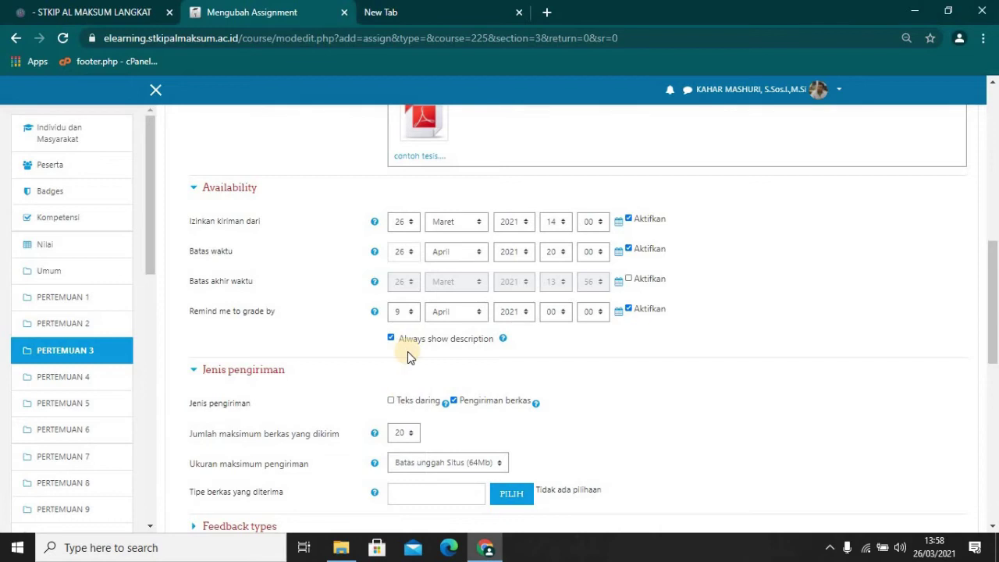
{"action": "left_click", "coordinate": [555, 252]}
{"action": "left_click_drag", "start_coordinate": [571, 302], "coordinate": [567, 457]}
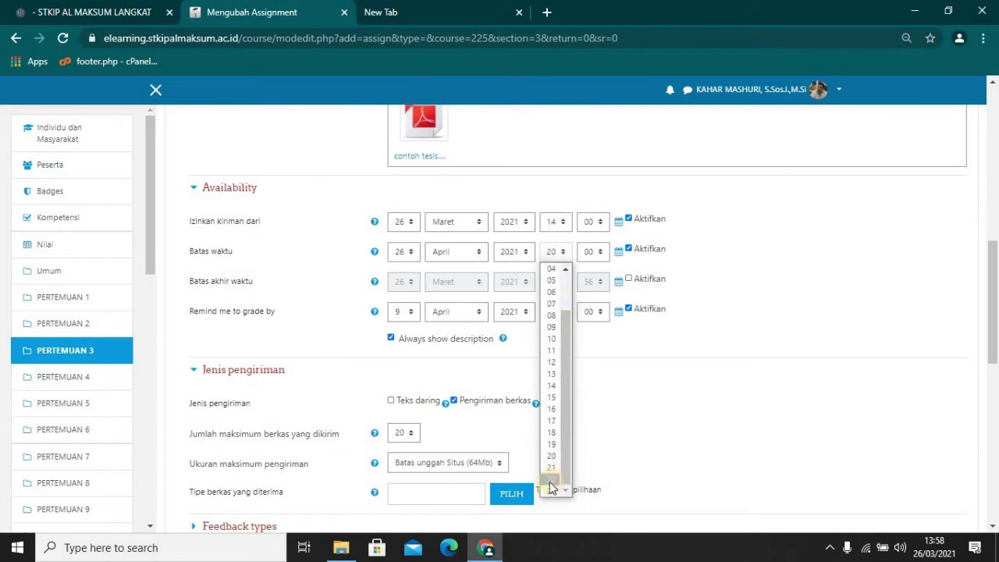
{"action": "left_click", "coordinate": [551, 480]}
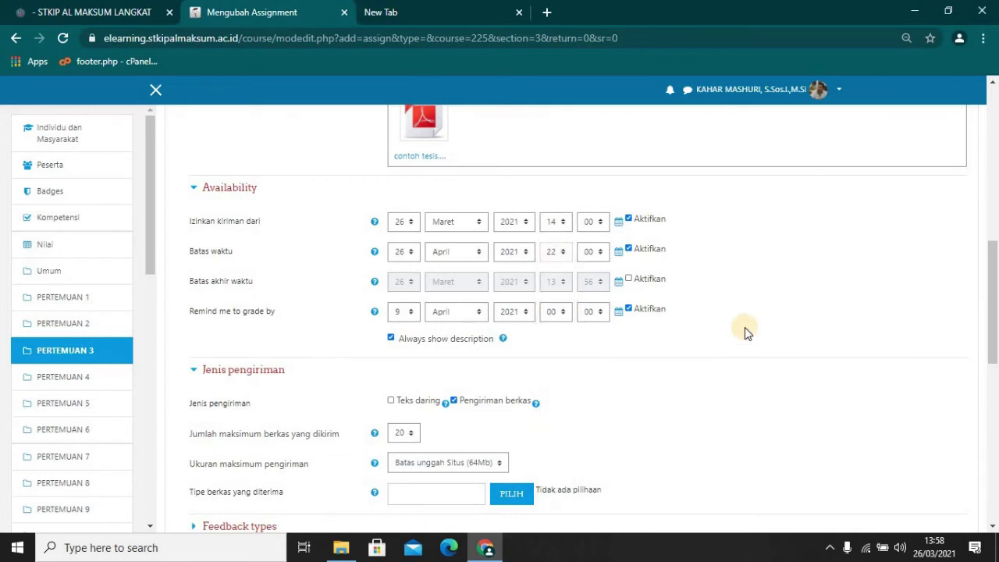
{"action": "left_click", "coordinate": [556, 251]}
{"action": "left_click_drag", "start_coordinate": [571, 322], "coordinate": [571, 462]}
Reset the Batas waktu hour to 00 and expand the Pembatasan akses settings
{"action": "scroll", "coordinate": [551, 345], "scroll_direction": "up", "scroll_amount": 2}
{"action": "left_click", "coordinate": [551, 269]}
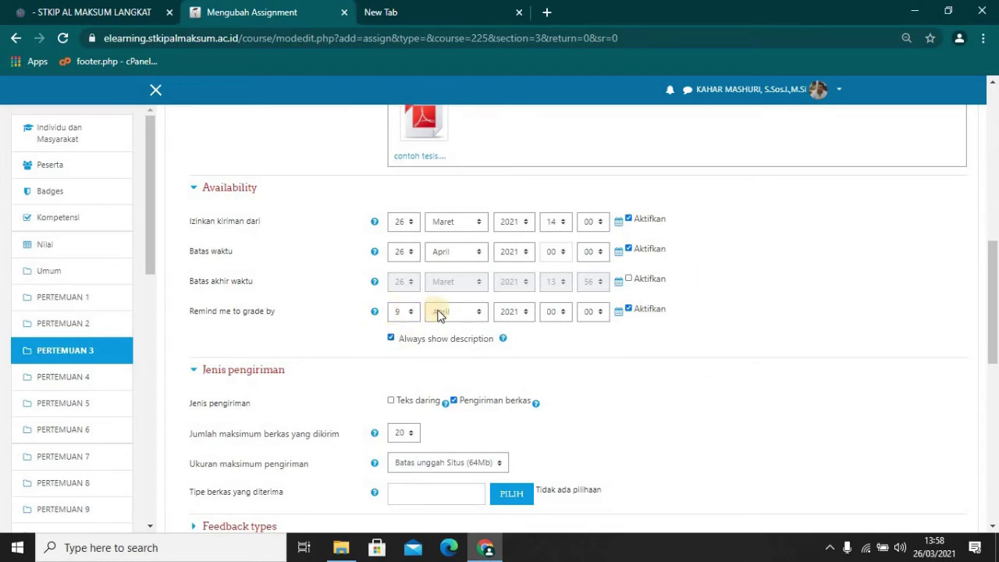
{"action": "left_click_drag", "start_coordinate": [993, 261], "coordinate": [992, 321]}
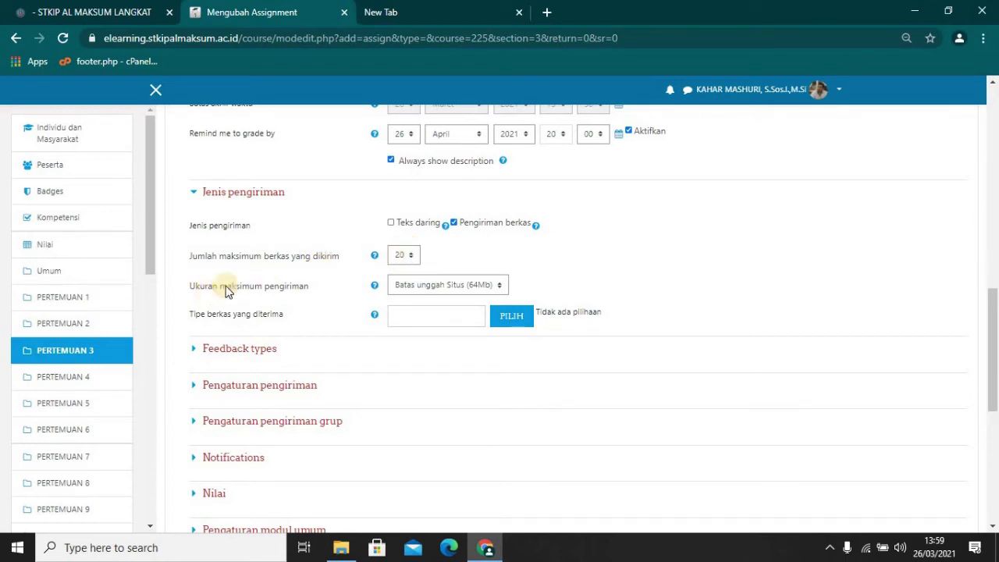
{"action": "left_click_drag", "start_coordinate": [993, 328], "coordinate": [995, 352]}
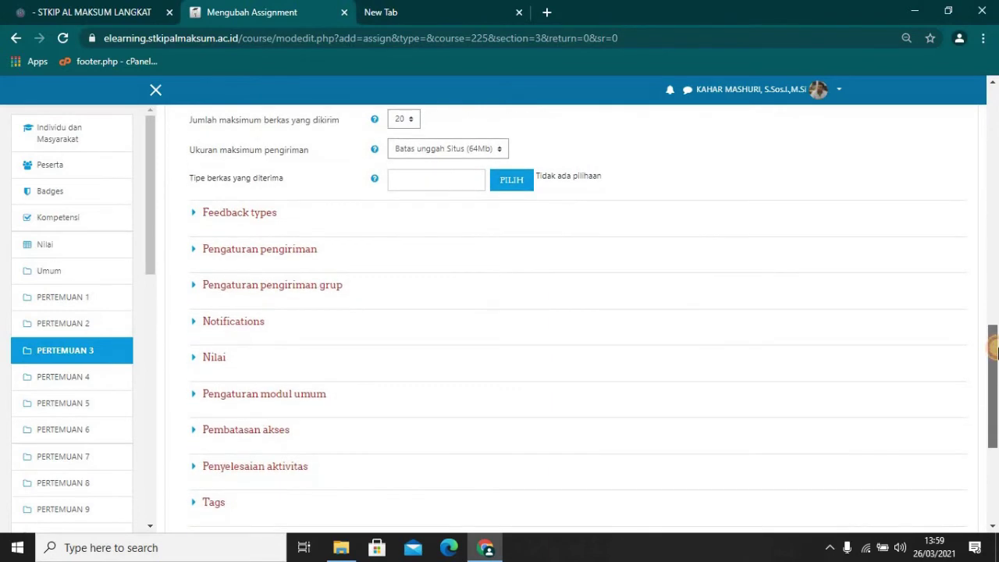
{"action": "scroll", "coordinate": [660, 313], "scroll_direction": "down", "scroll_amount": 2}
{"action": "left_click", "coordinate": [246, 334]}
{"action": "scroll", "coordinate": [661, 300], "scroll_direction": "down", "scroll_amount": 3}
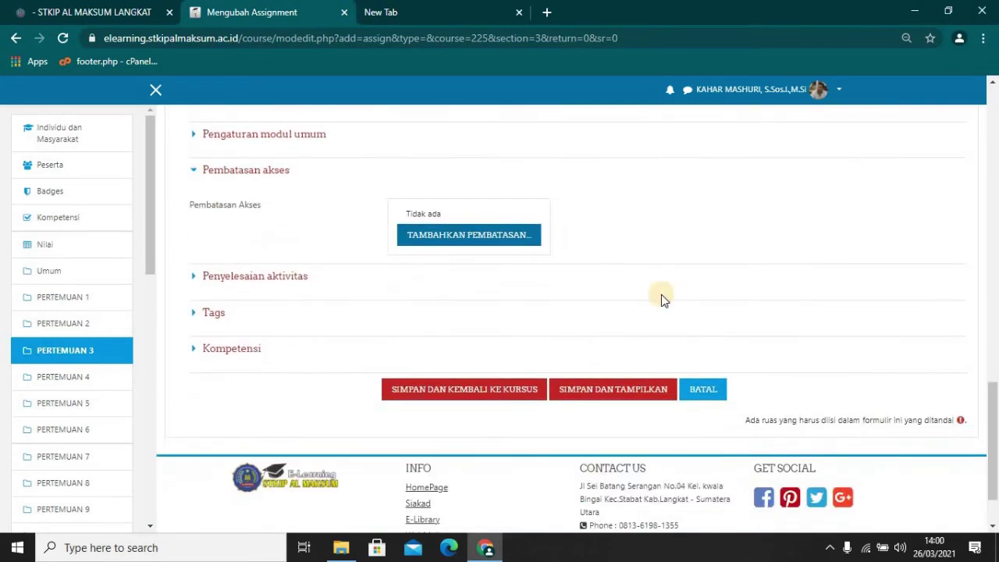
Save and view the MATERI PERTEMUAN 3 assignment, then return to PERTEMUAN 3
{"action": "left_click", "coordinate": [606, 384]}
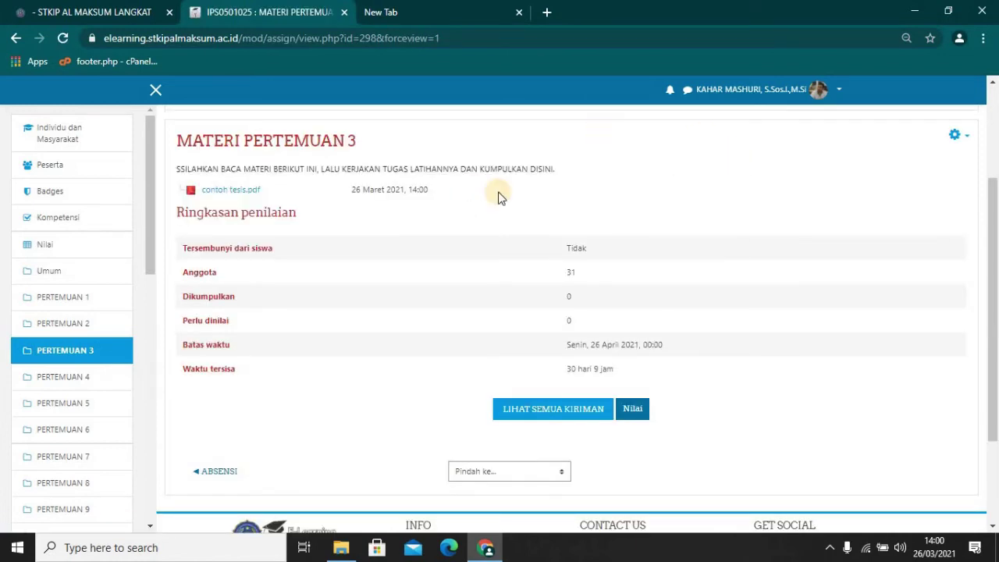
{"action": "left_click", "coordinate": [70, 353]}
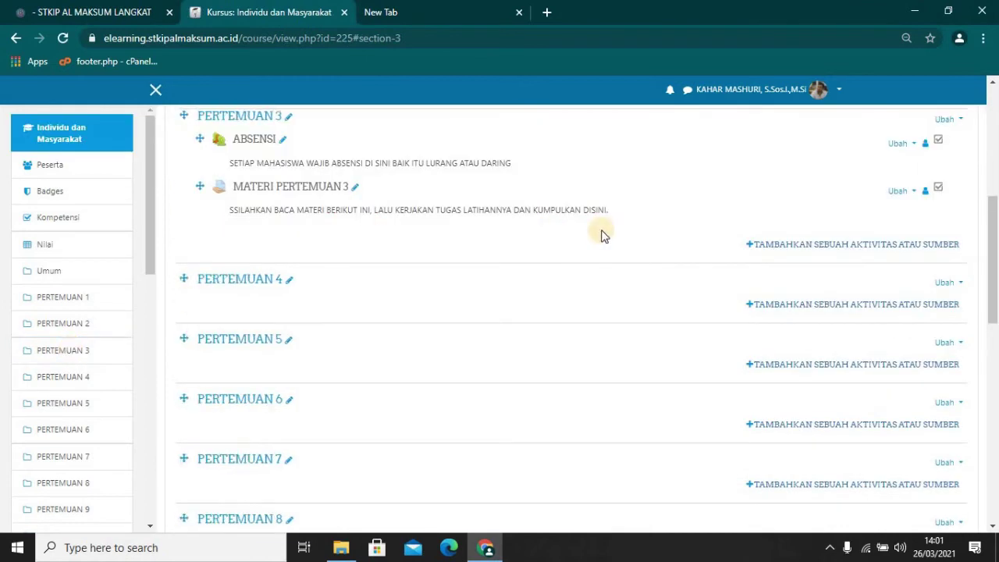
Add a Forum activity named GRUP DISKUSI to PERTEMUAN 3 and save it
{"action": "left_click_drag", "start_coordinate": [994, 285], "coordinate": [995, 258]}
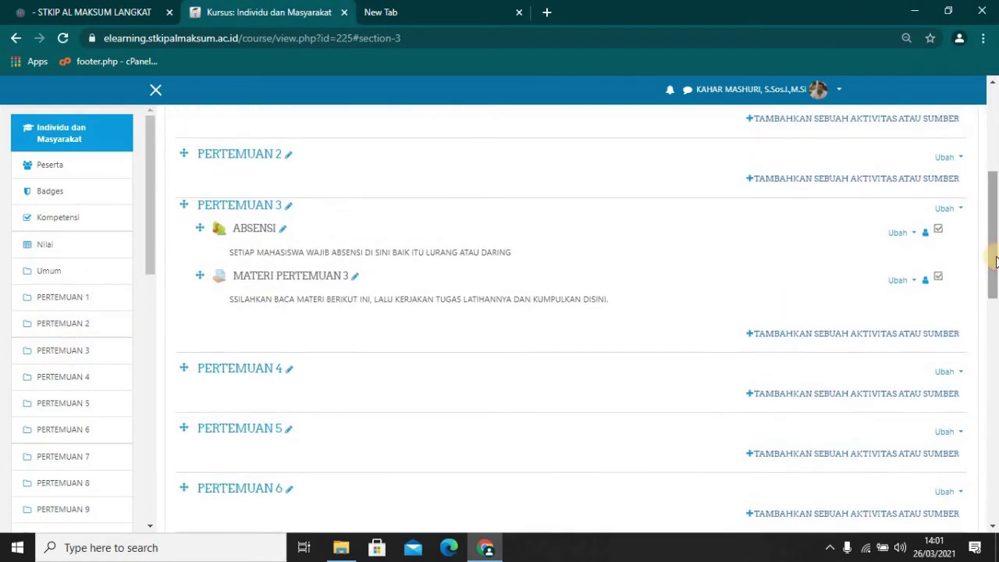
{"action": "left_click", "coordinate": [816, 348]}
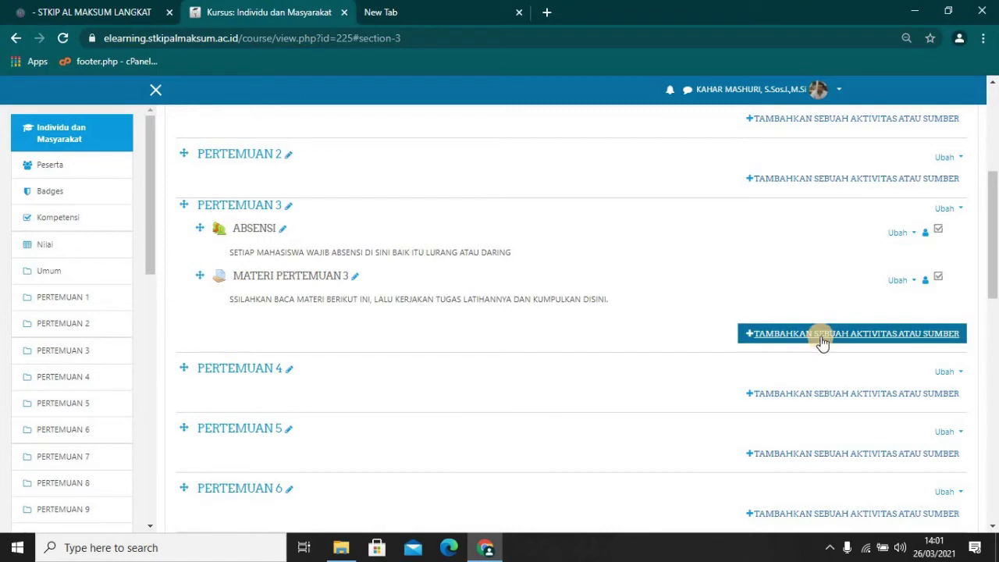
{"action": "left_click", "coordinate": [821, 338]}
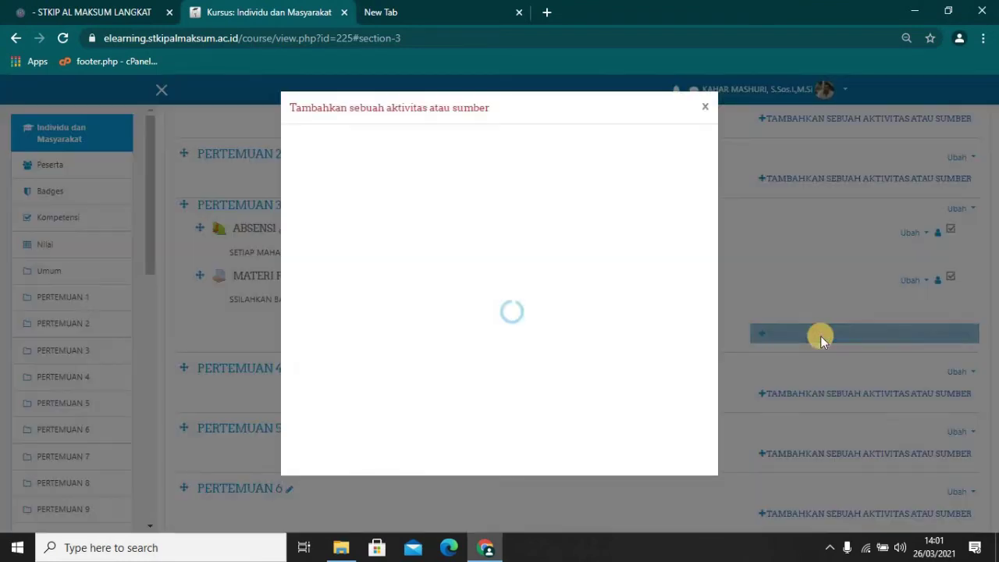
{"action": "left_click", "coordinate": [534, 273]}
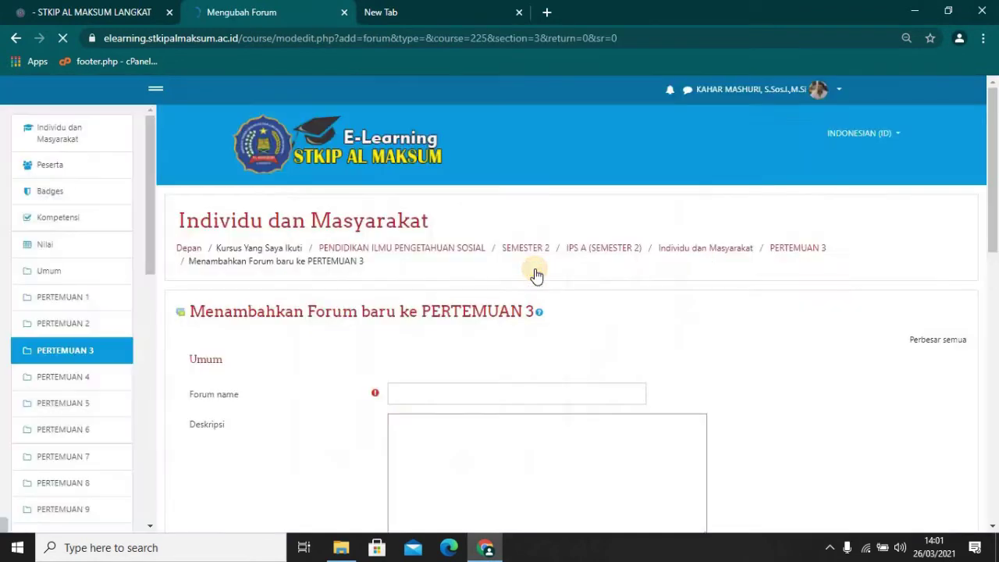
{"action": "left_click", "coordinate": [474, 396]}
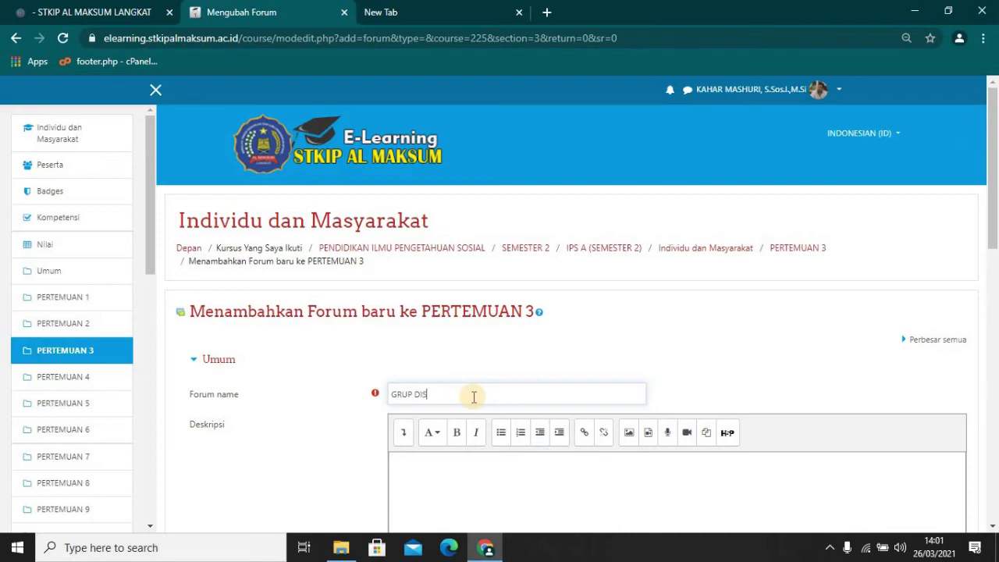
{"action": "scroll", "coordinate": [474, 397], "scroll_direction": "down", "scroll_amount": 3}
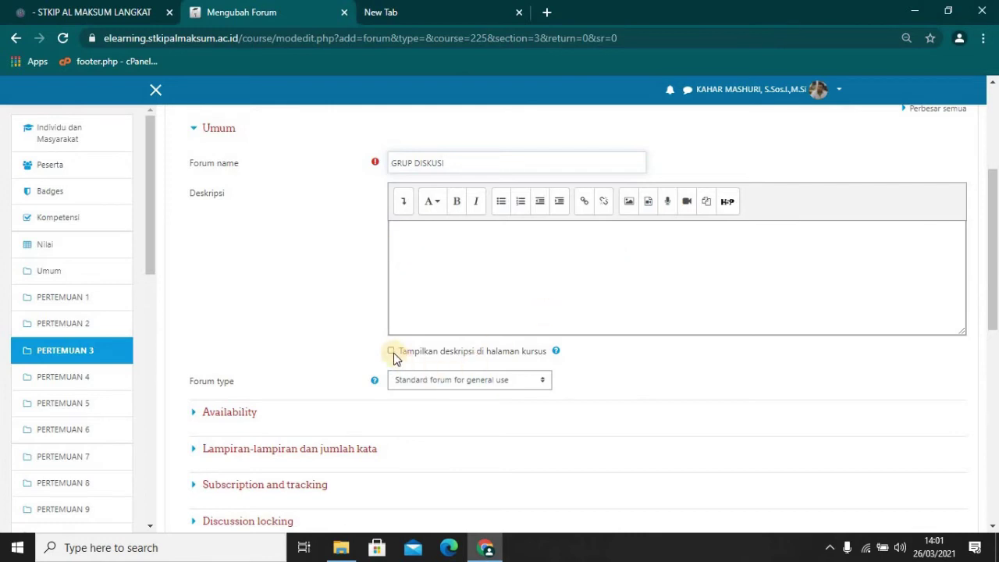
{"action": "scroll", "coordinate": [527, 326], "scroll_direction": "down", "scroll_amount": 10}
{"action": "left_click", "coordinate": [579, 355]}
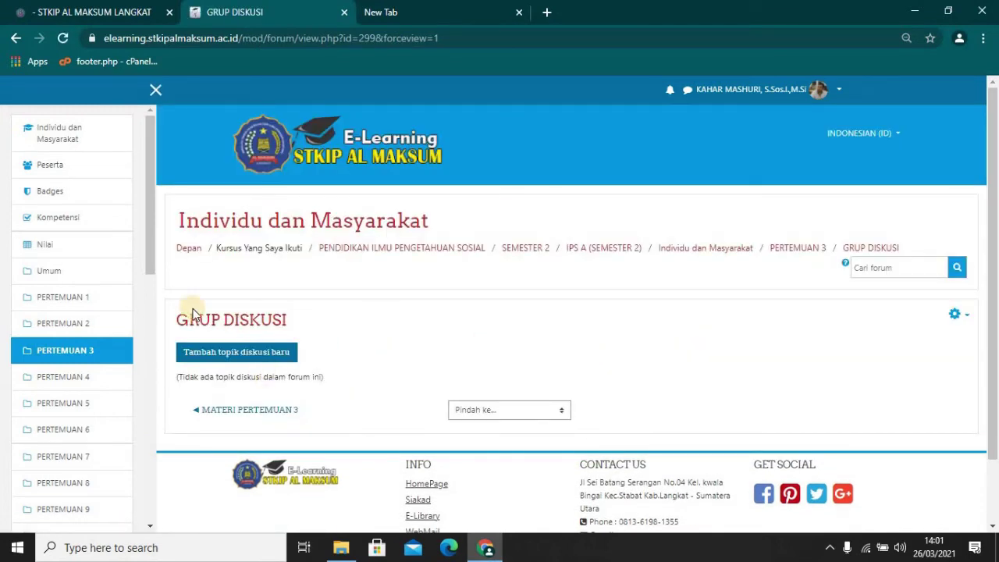
Return to the PERTEMUAN 3 section and open its activity or resource chooser
{"action": "left_click", "coordinate": [92, 348]}
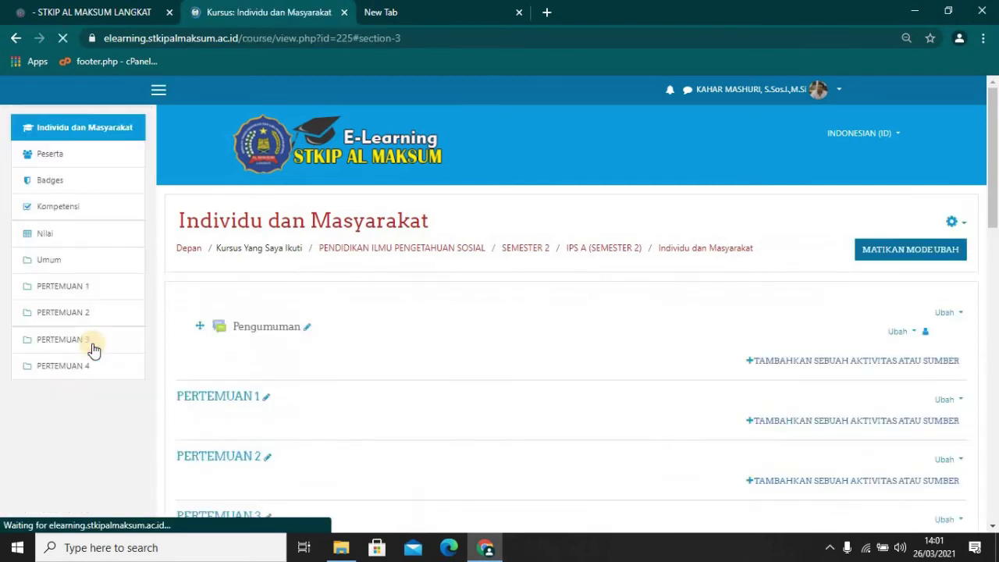
{"action": "left_click", "coordinate": [995, 206]}
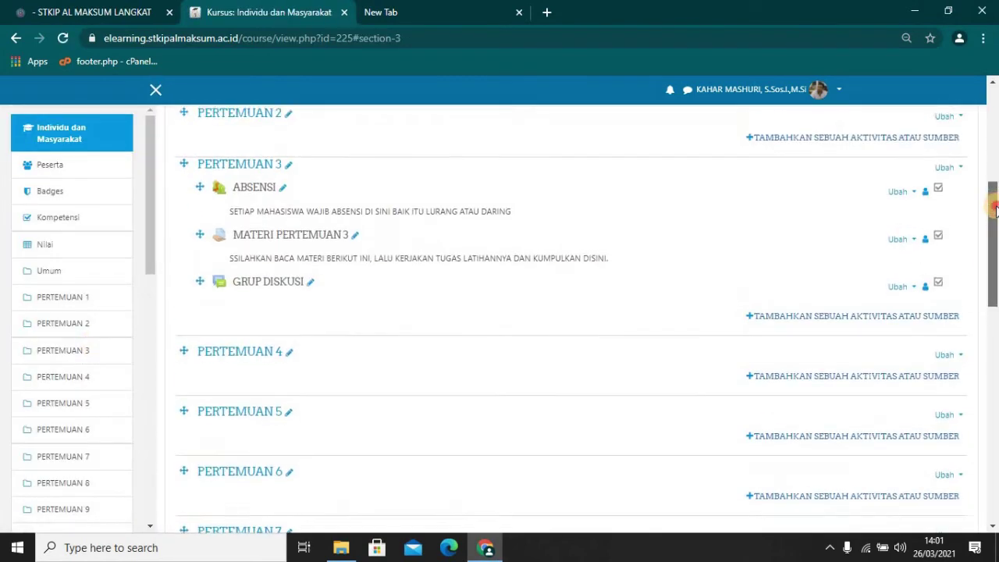
{"action": "left_click_drag", "start_coordinate": [995, 209], "coordinate": [995, 211]}
{"action": "scroll", "coordinate": [627, 281], "scroll_direction": "down", "scroll_amount": 3}
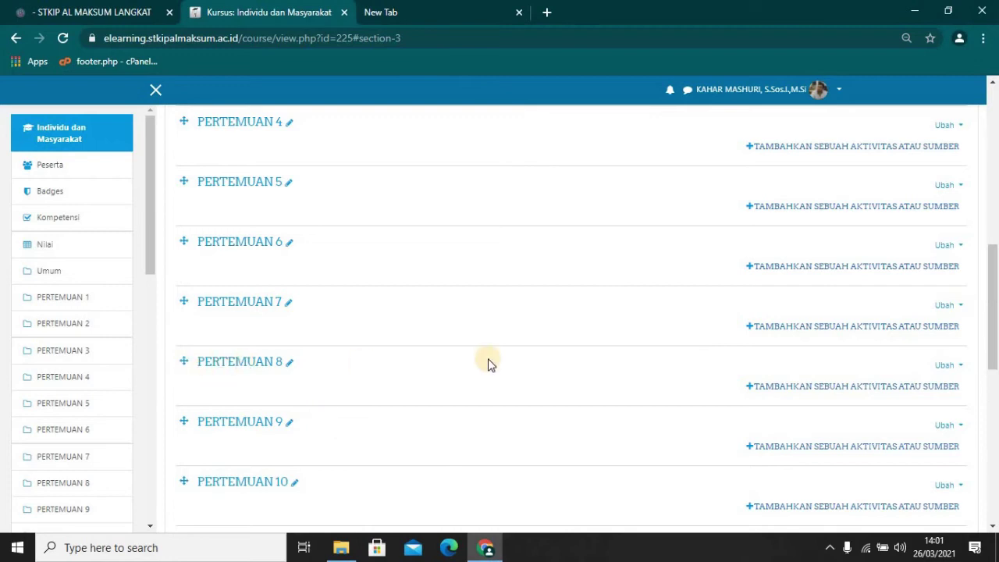
{"action": "left_click", "coordinate": [958, 327]}
{"action": "scroll", "coordinate": [995, 324], "scroll_direction": "up", "scroll_amount": 3}
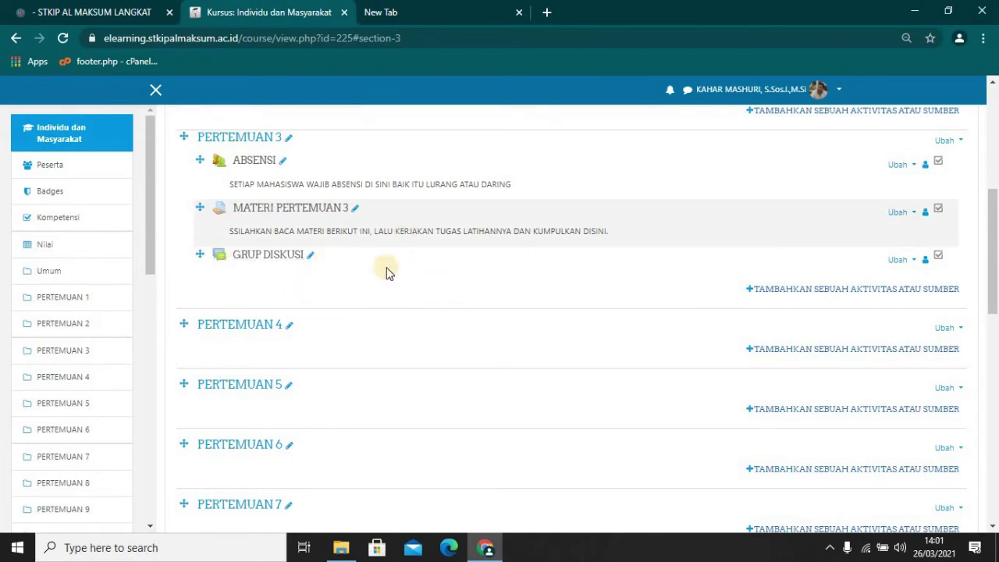
{"action": "left_click", "coordinate": [905, 290]}
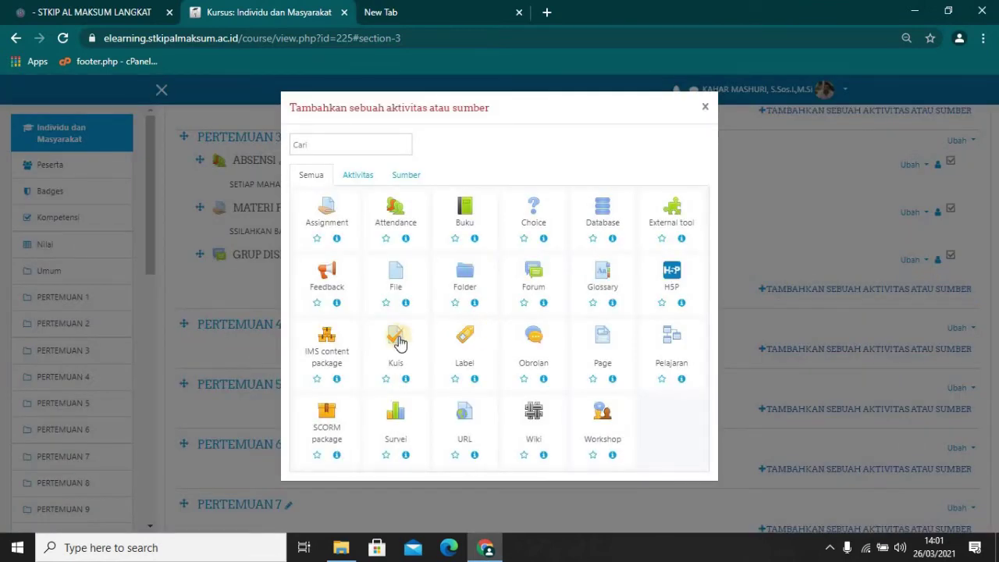
Choose Kuis as the new PERTEMUAN 3 activity, restarting the chooser once
{"action": "left_click", "coordinate": [398, 340]}
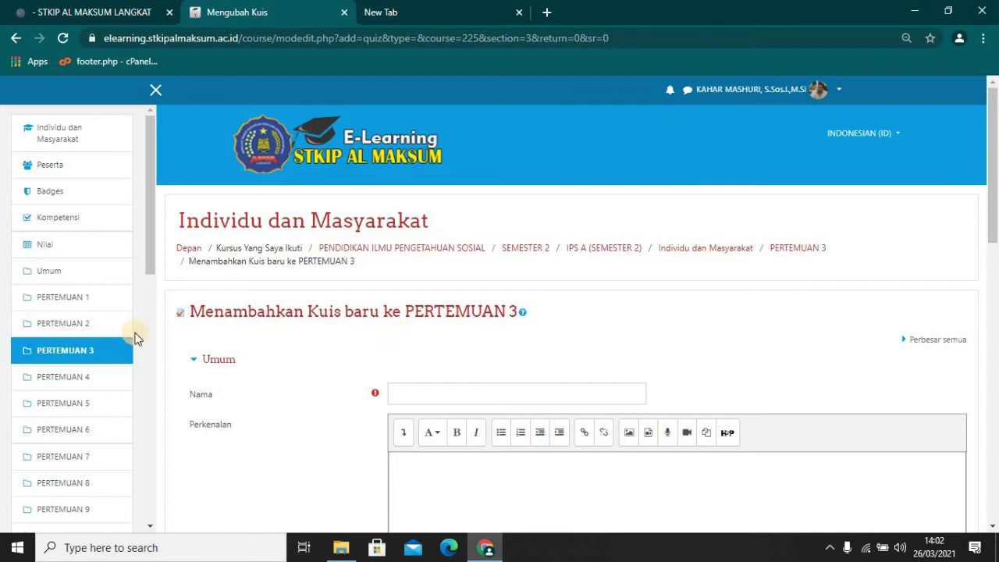
{"action": "left_click", "coordinate": [78, 349]}
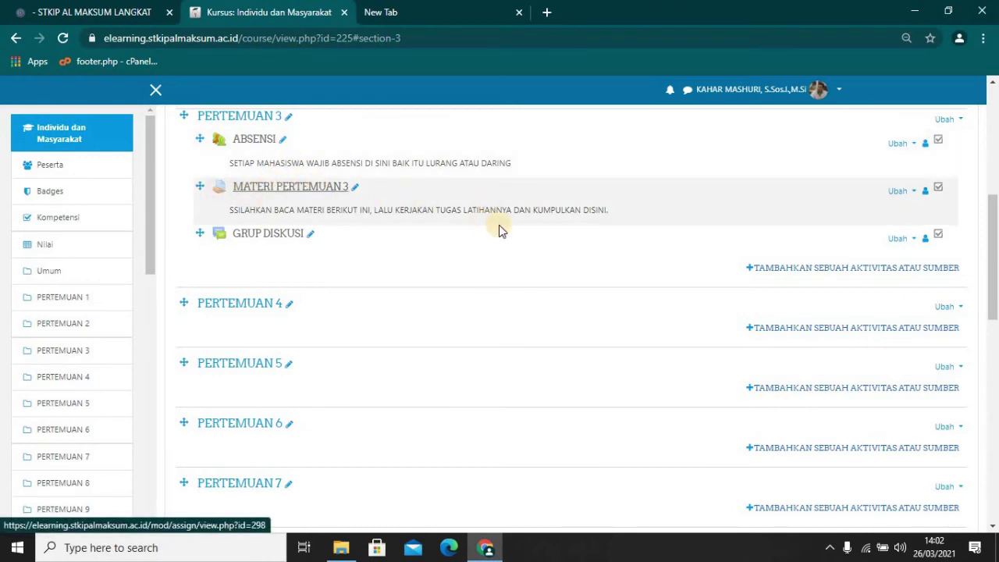
{"action": "left_click", "coordinate": [796, 276]}
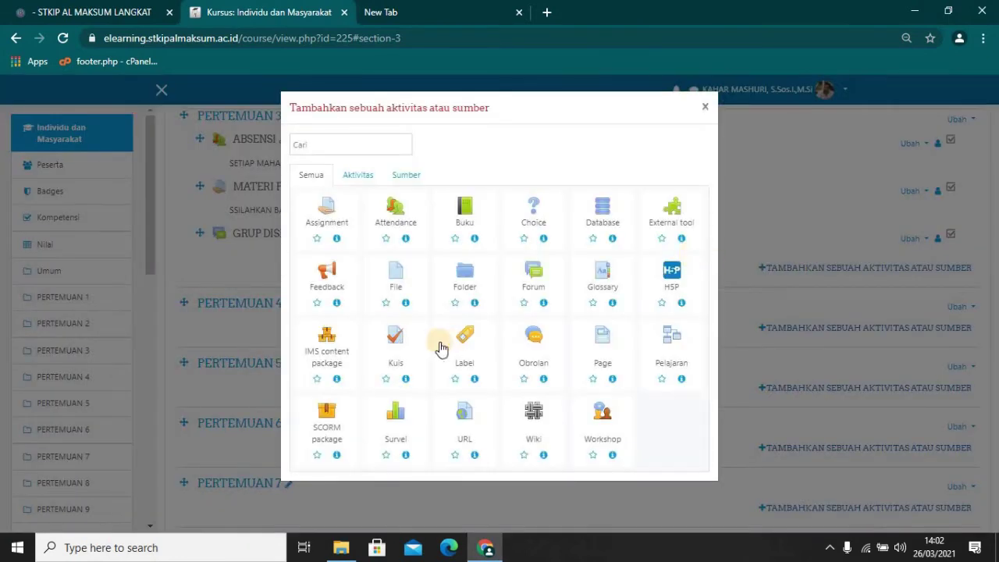
{"action": "left_click", "coordinate": [392, 343]}
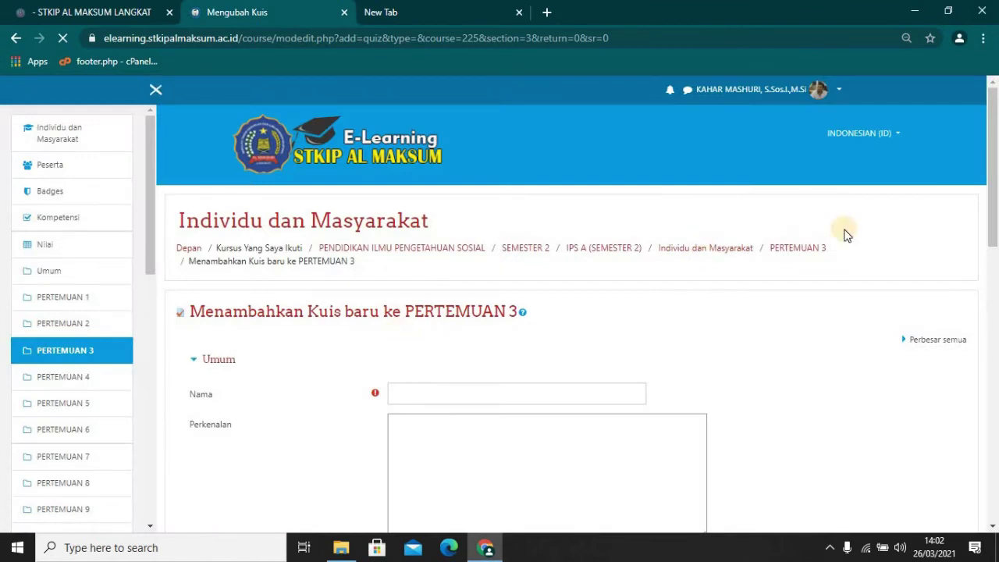
{"action": "scroll", "coordinate": [491, 247], "scroll_direction": "down", "scroll_amount": 3}
Name the quiz UTS, set Nilai untuk lulus to 7,5, and save it
{"action": "left_click", "coordinate": [482, 245]}
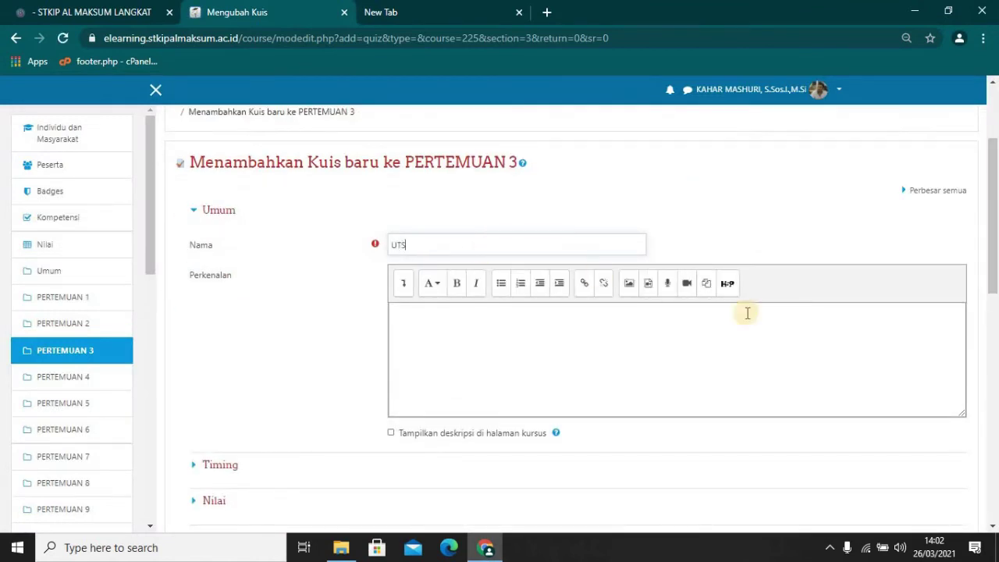
{"action": "scroll", "coordinate": [991, 234], "scroll_direction": "down", "scroll_amount": 1}
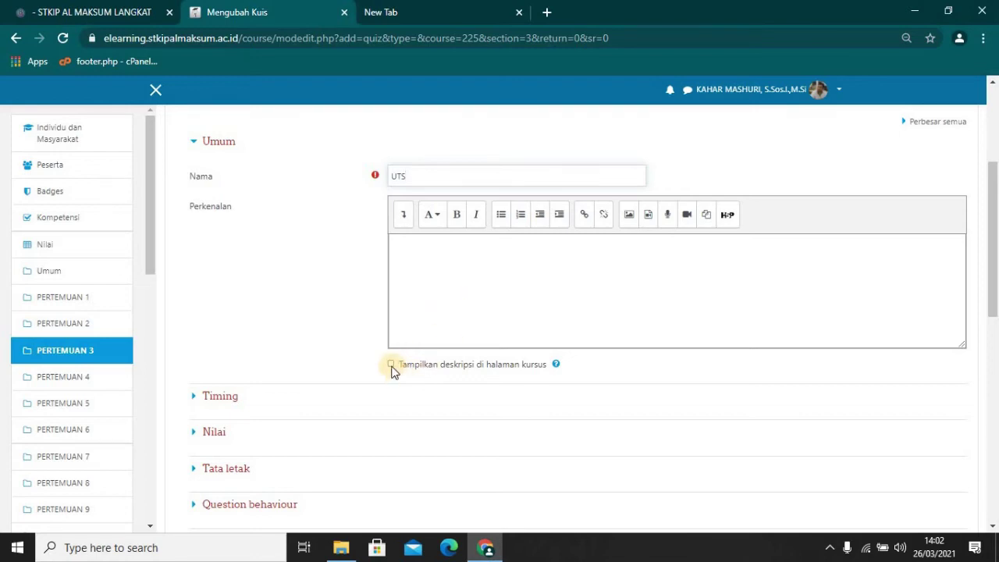
{"action": "left_click_drag", "start_coordinate": [995, 234], "coordinate": [996, 316]}
{"action": "left_click", "coordinate": [192, 201]}
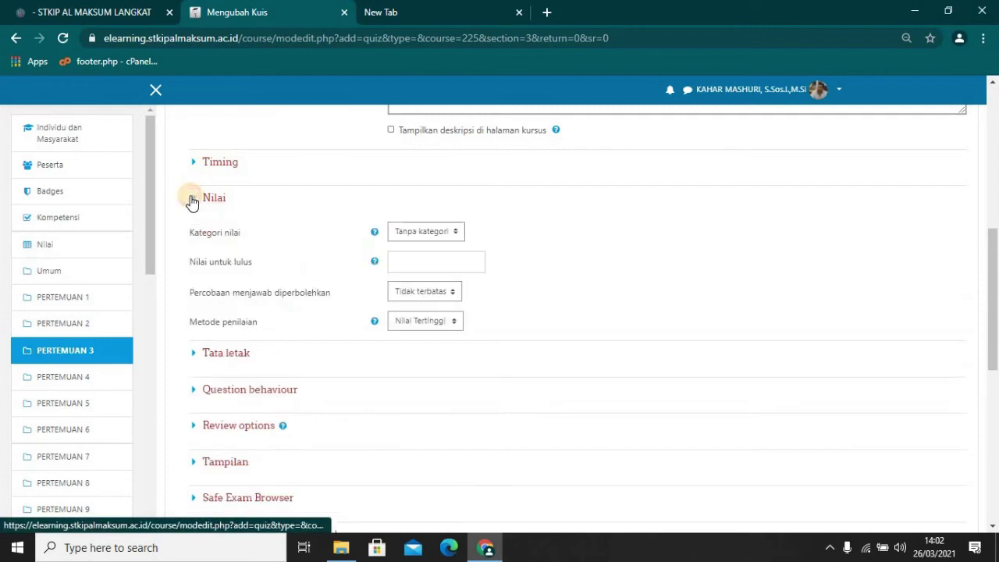
{"action": "left_click", "coordinate": [429, 261]}
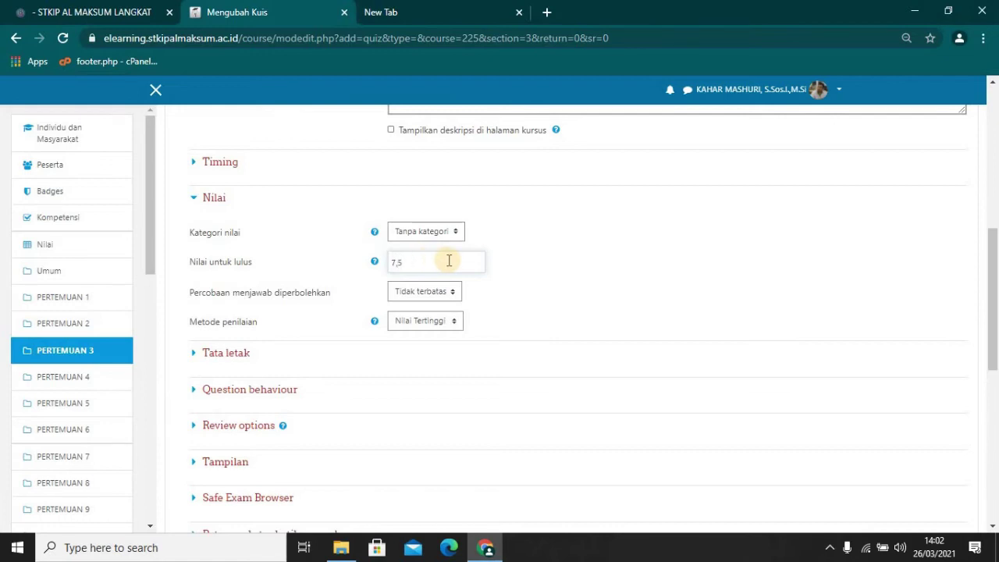
{"action": "left_click_drag", "start_coordinate": [996, 308], "coordinate": [996, 417]}
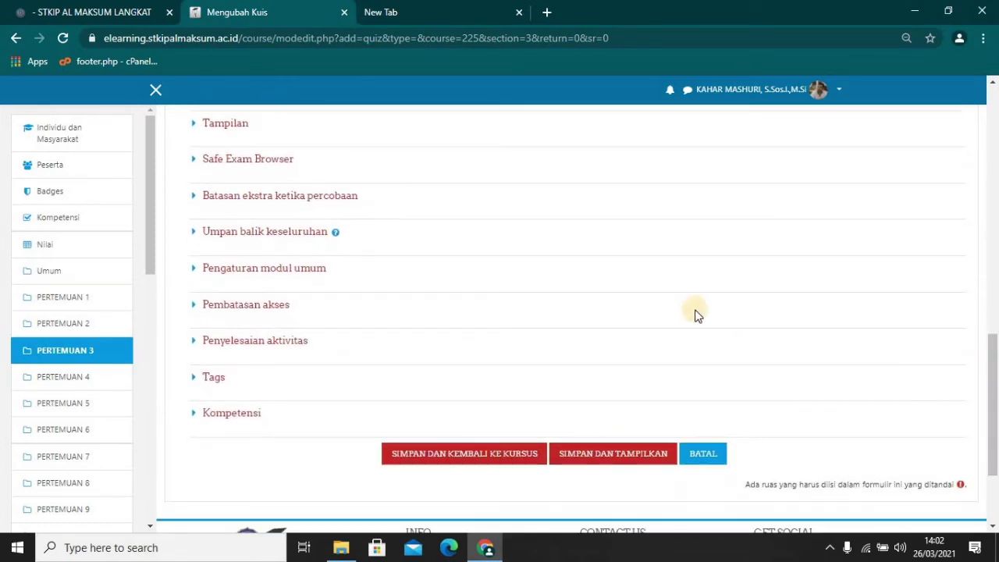
{"action": "left_click", "coordinate": [619, 461]}
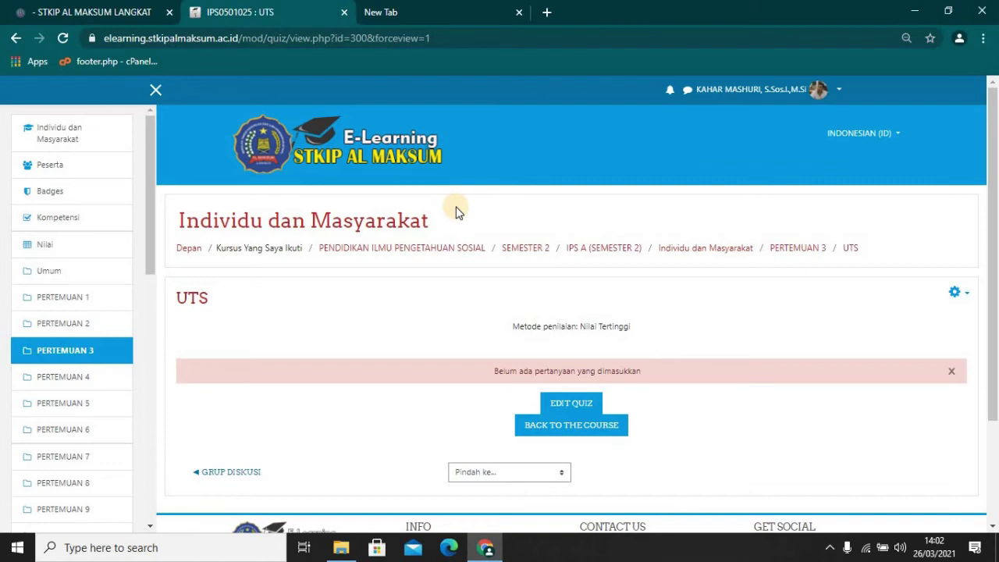
Open the UTS quiz for editing and rename its section heading to UTS
{"action": "left_click", "coordinate": [570, 409]}
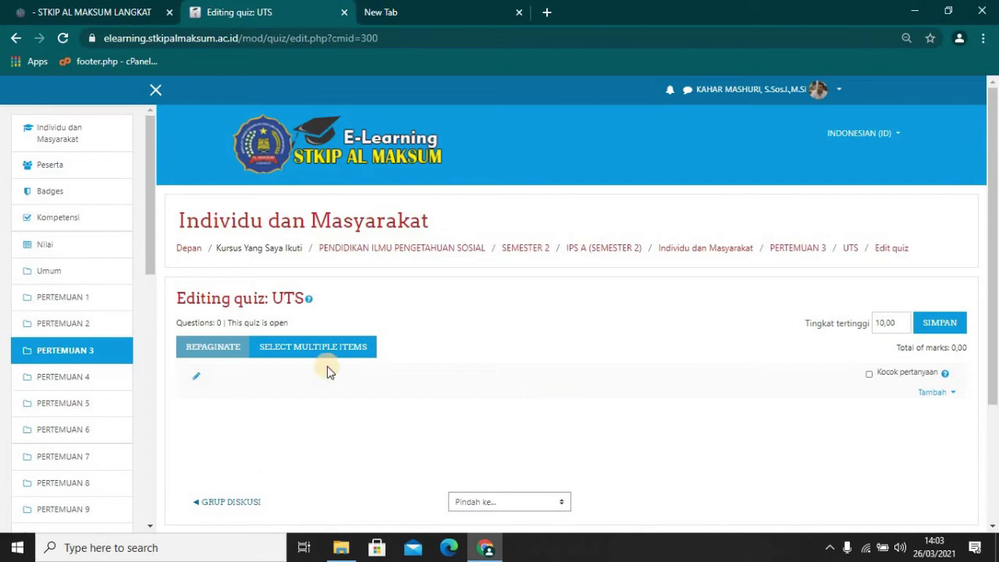
{"action": "left_click", "coordinate": [197, 380]}
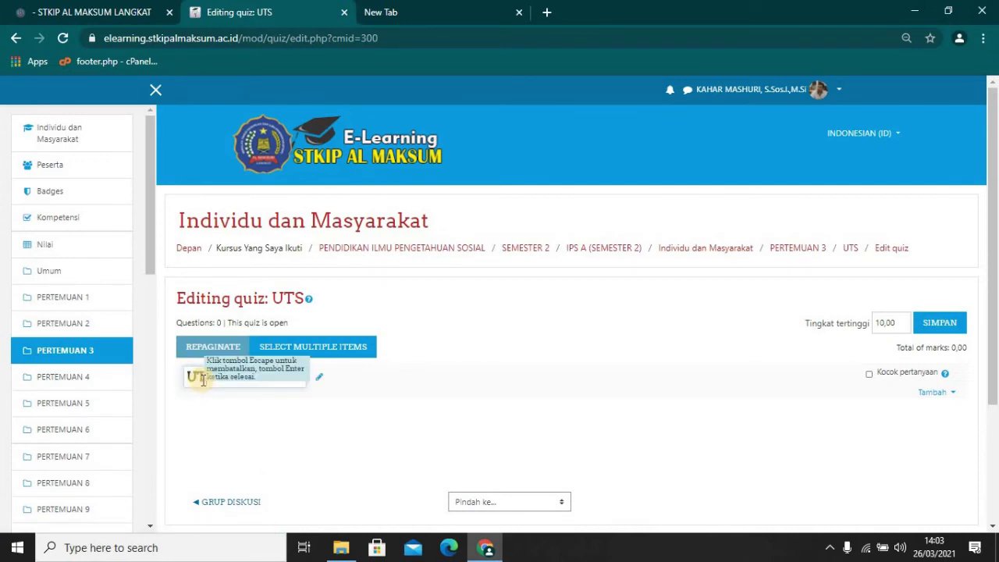
{"action": "key", "text": "Return"}
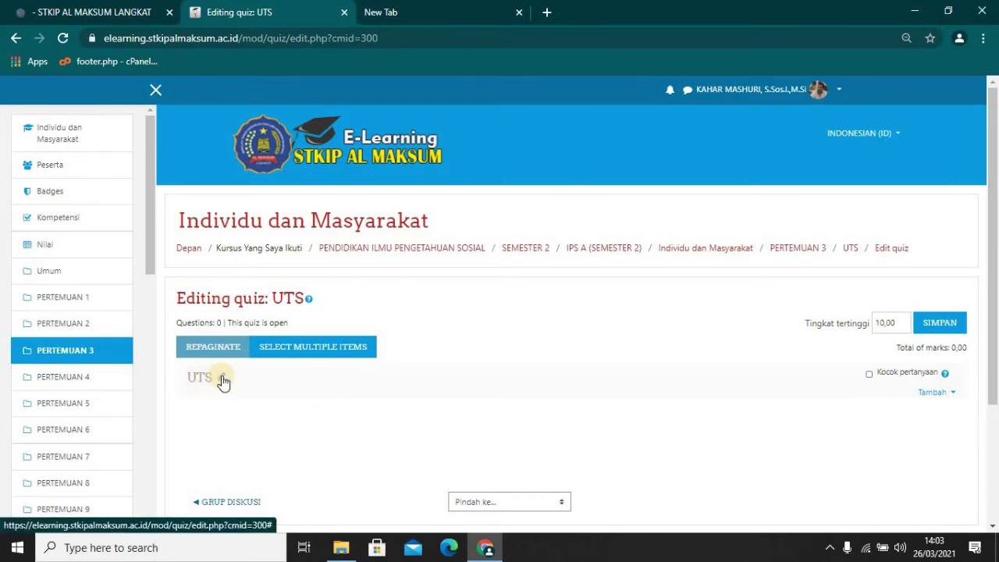
{"action": "left_click", "coordinate": [222, 380]}
{"action": "key", "text": "Escape"}
{"action": "left_click", "coordinate": [223, 380]}
{"action": "type", "text": "UT"}
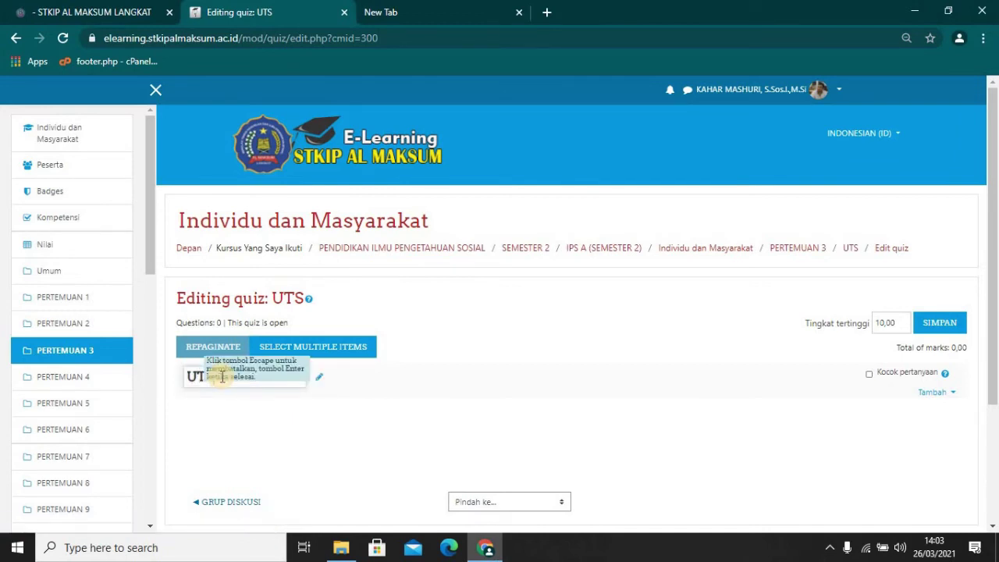
{"action": "type", "text": "S"}
{"action": "key", "text": "Return"}
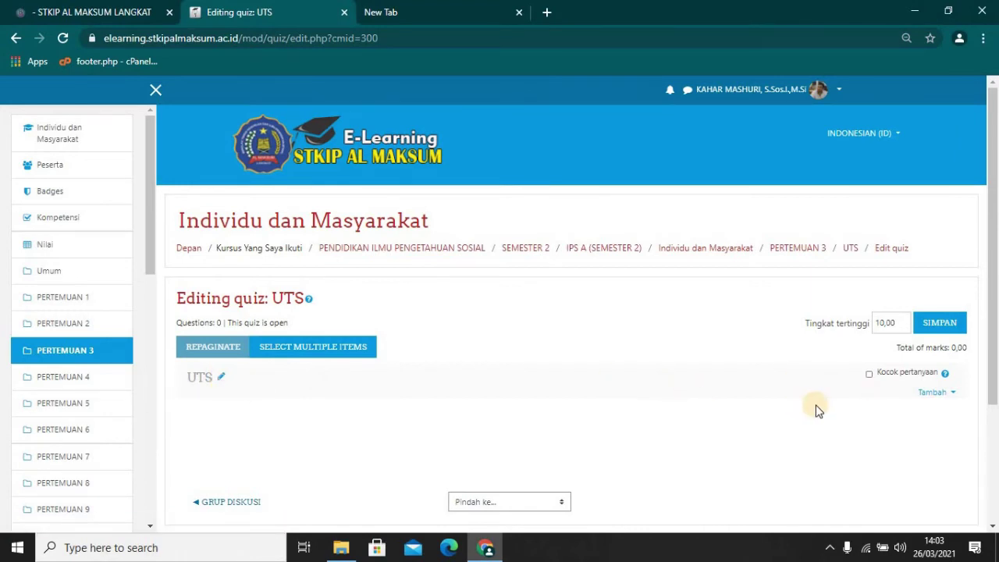
{"action": "left_click", "coordinate": [936, 395]}
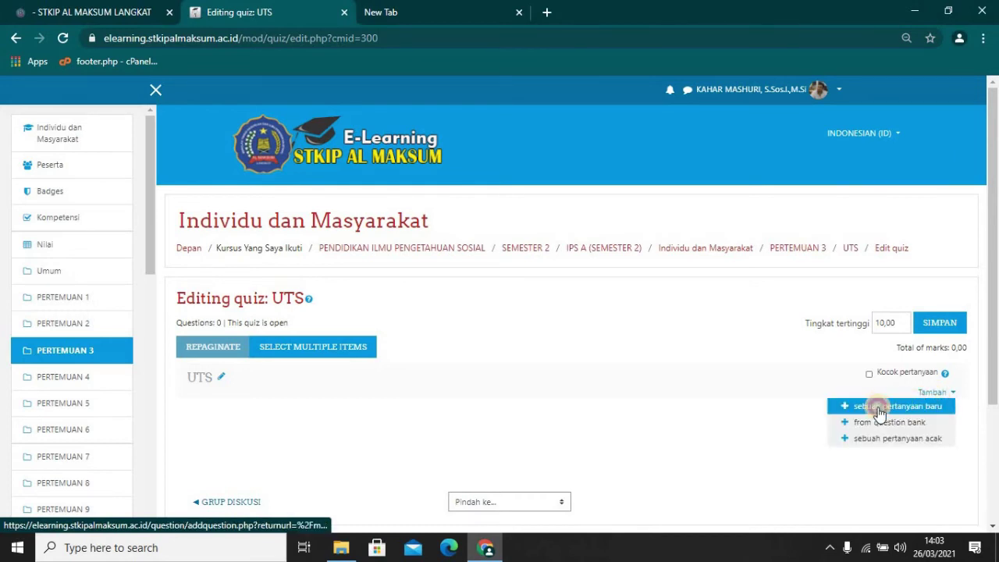
Add a new Pilihan ganda (multiple-choice) question to the UTS quiz
{"action": "left_click", "coordinate": [880, 409]}
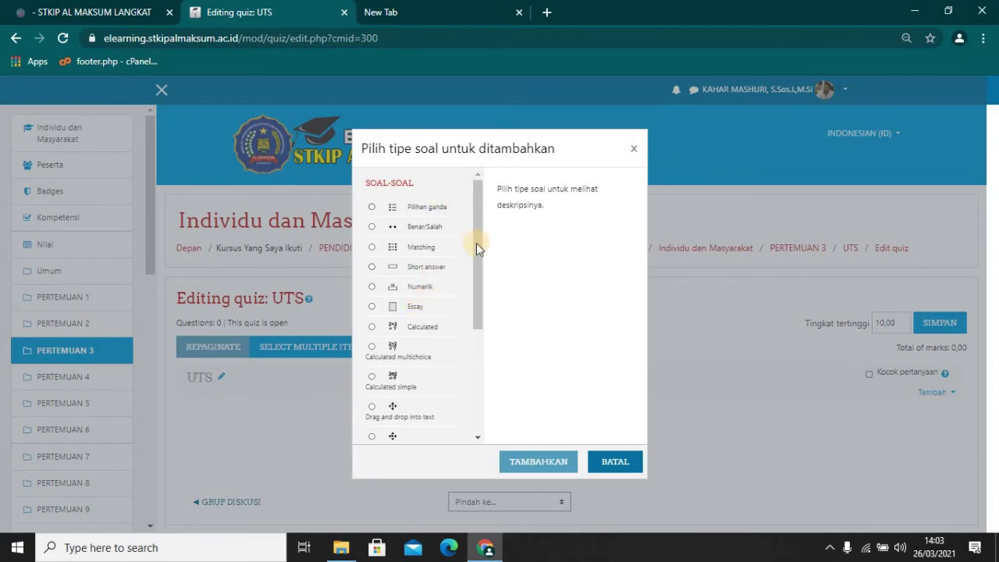
{"action": "left_click", "coordinate": [426, 211]}
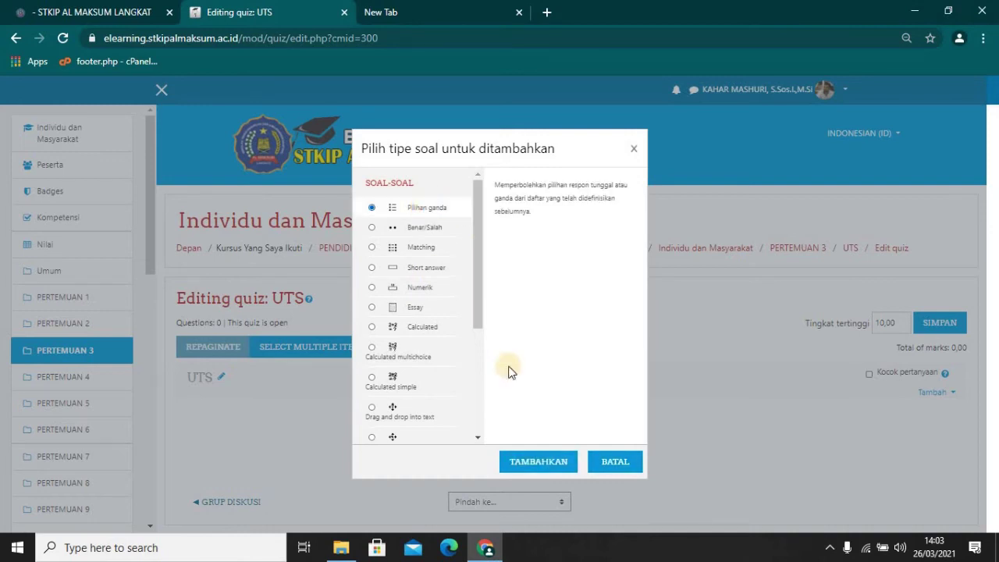
{"action": "left_click", "coordinate": [537, 460]}
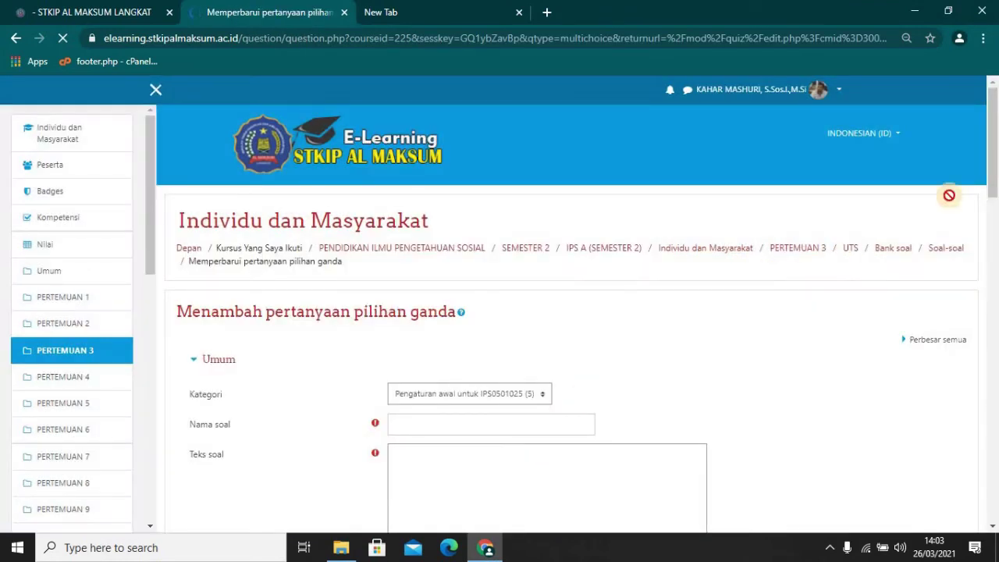
Enter the question name 'PILIHAN BERGA' and question text 'YAH'
{"action": "scroll", "coordinate": [994, 173], "scroll_direction": "down", "scroll_amount": 4}
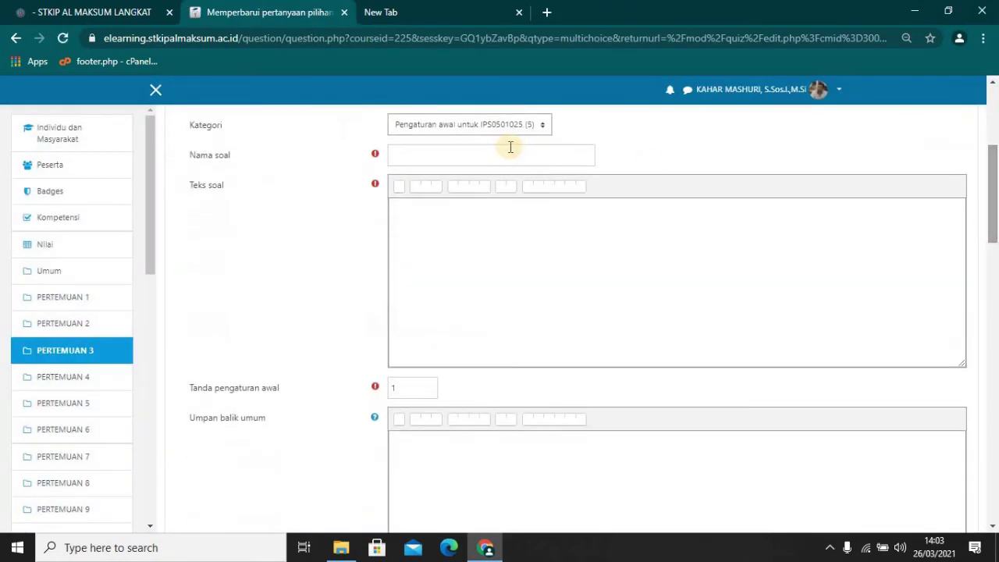
{"action": "left_click", "coordinate": [482, 152]}
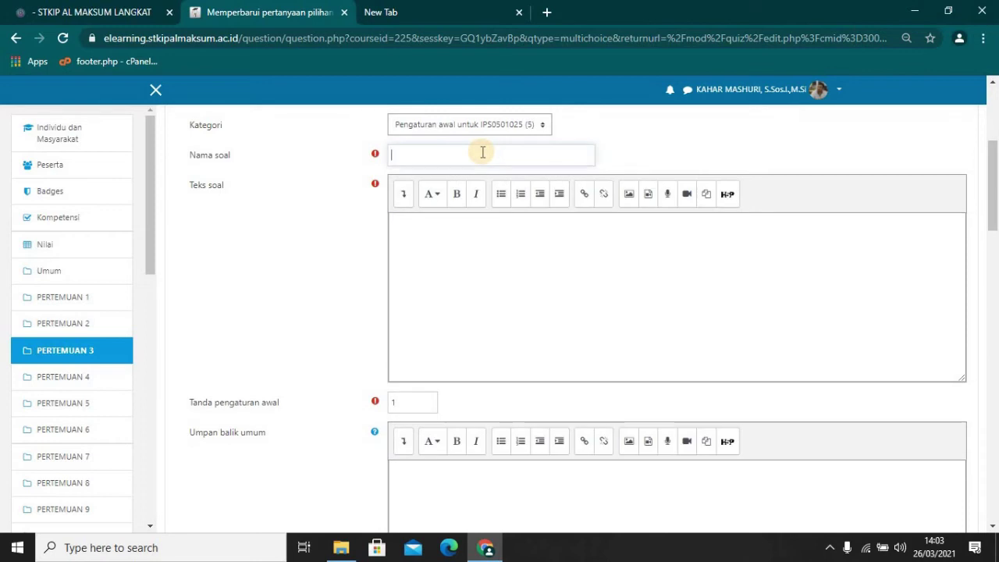
{"action": "type", "text": "PILIHAN BERGANDA"}
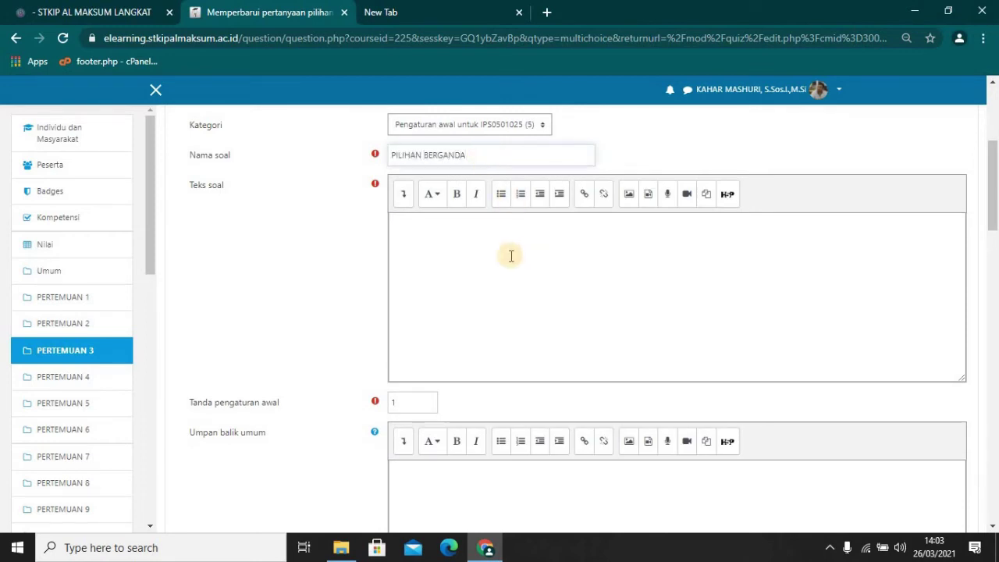
{"action": "left_click", "coordinate": [453, 235]}
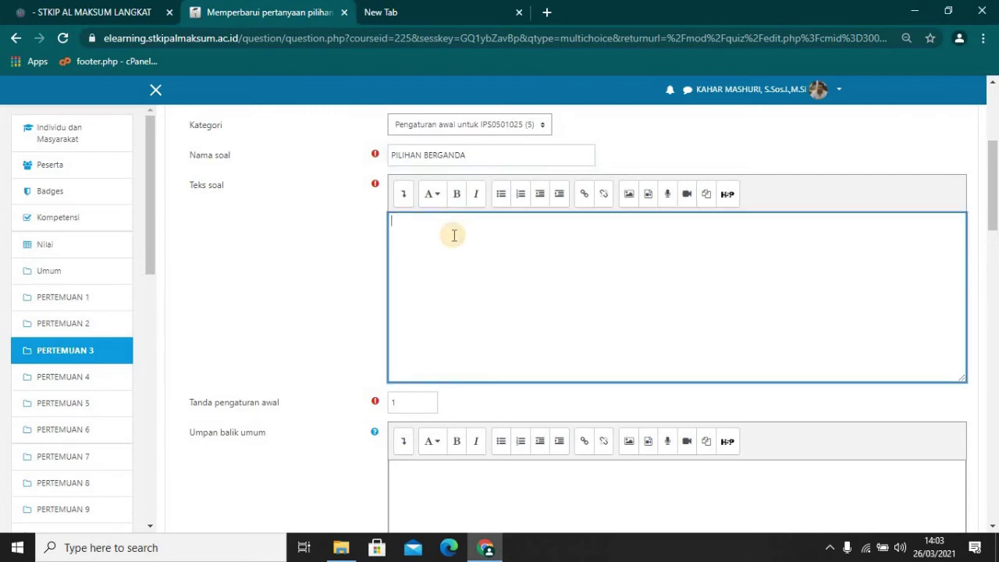
{"action": "key", "text": "ctrl+Tab"}
{"action": "left_click", "coordinate": [306, 6]}
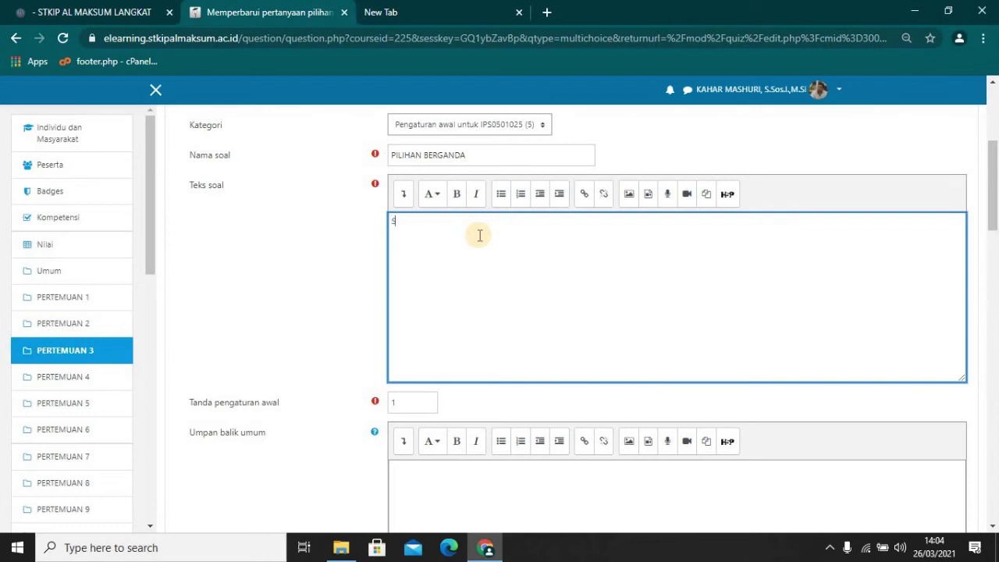
{"action": "type", "text": "YAH BUDI"}
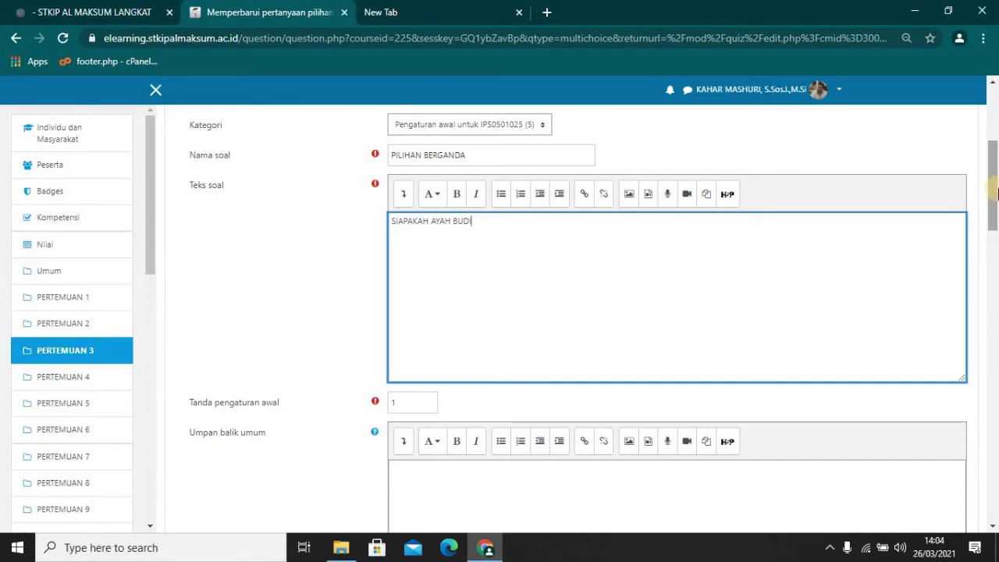
{"action": "scroll", "coordinate": [995, 193], "scroll_direction": "down", "scroll_amount": 2}
{"action": "scroll", "coordinate": [995, 194], "scroll_direction": "up", "scroll_amount": 3}
{"action": "left_click_drag", "start_coordinate": [995, 192], "coordinate": [996, 264]}
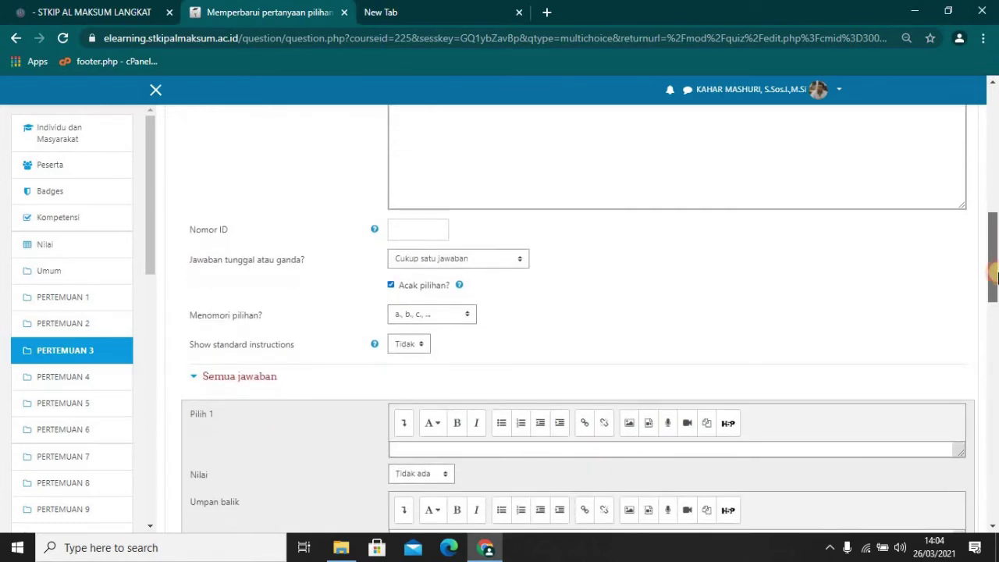
{"action": "scroll", "coordinate": [995, 266], "scroll_direction": "down", "scroll_amount": 2}
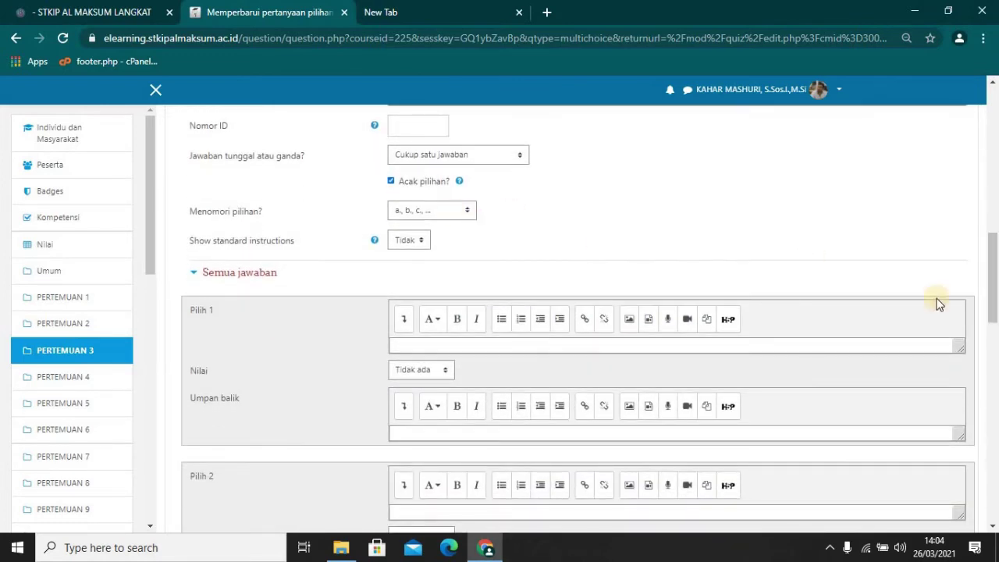
{"action": "scroll", "coordinate": [996, 310], "scroll_direction": "down", "scroll_amount": 2}
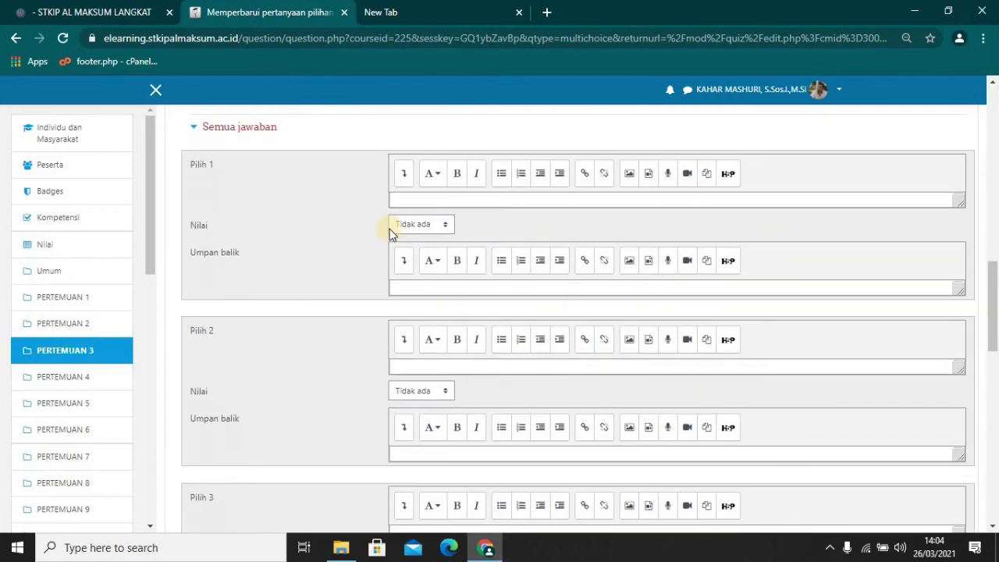
Fill in the answer choices ANTON, ANDI, NANAG, KAHAR and INDRA
{"action": "left_click", "coordinate": [494, 202]}
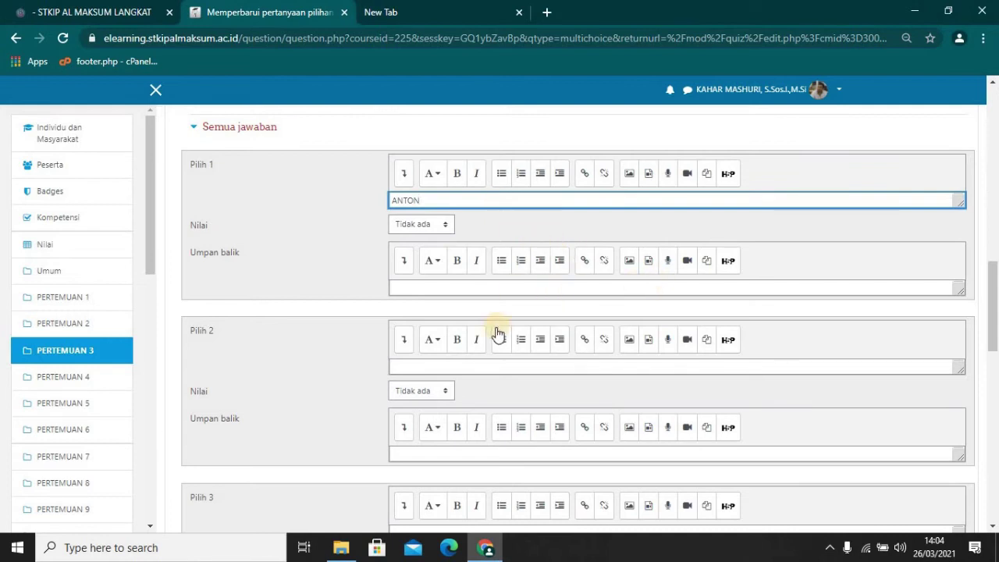
{"action": "left_click", "coordinate": [442, 366]}
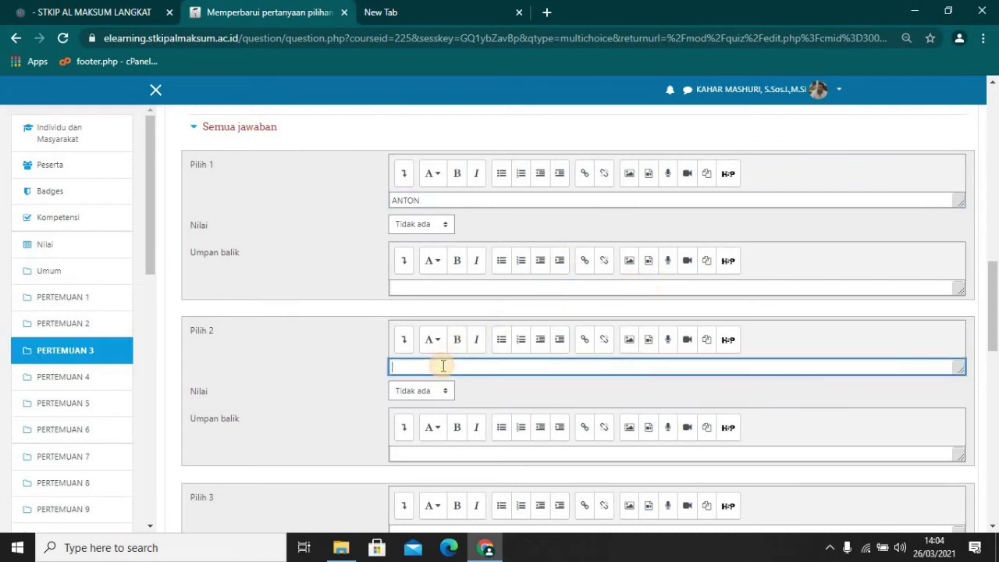
{"action": "type", "text": "ANDI"}
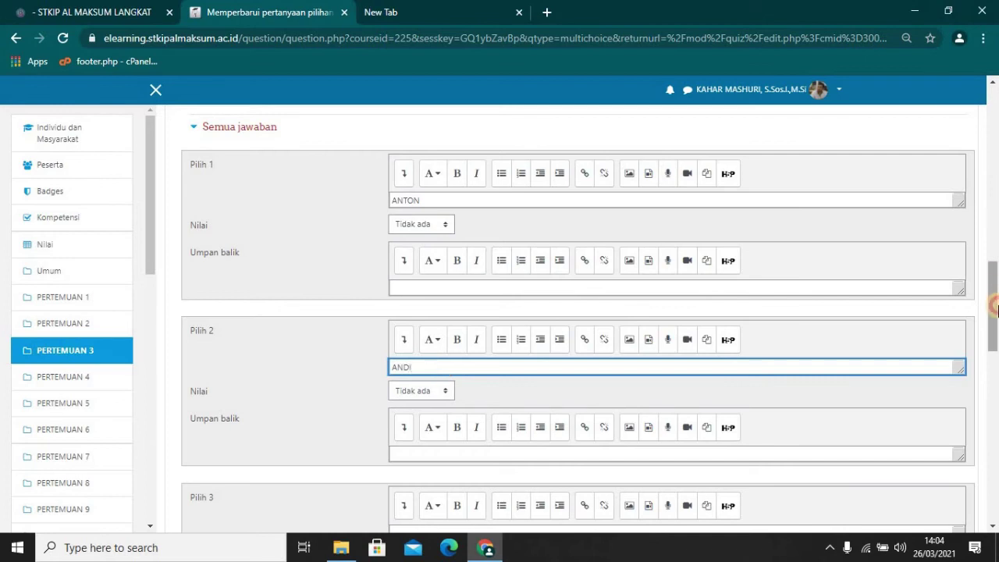
{"action": "scroll", "coordinate": [471, 319], "scroll_direction": "down", "scroll_amount": 3}
{"action": "left_click", "coordinate": [430, 352]}
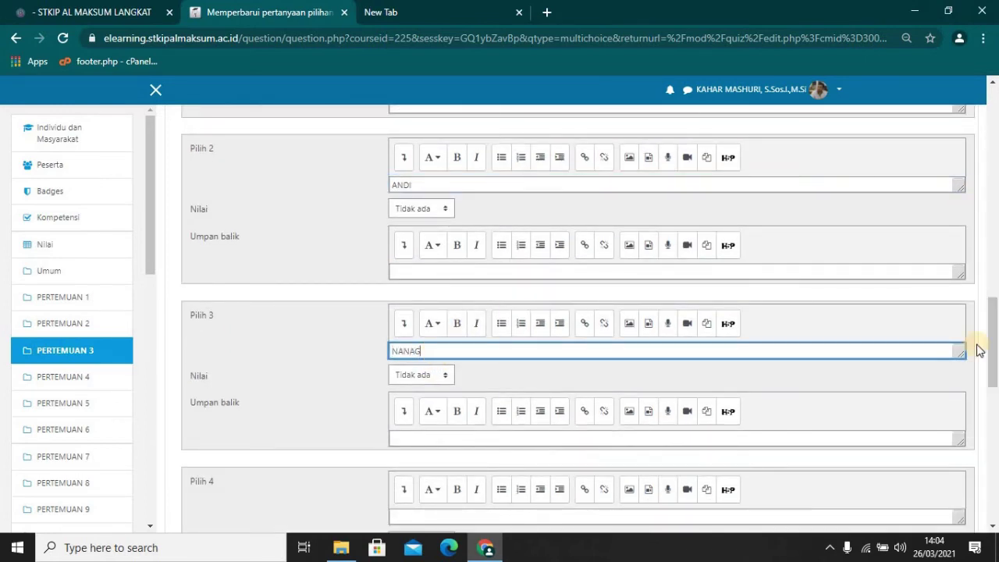
{"action": "scroll", "coordinate": [751, 363], "scroll_direction": "down", "scroll_amount": 3}
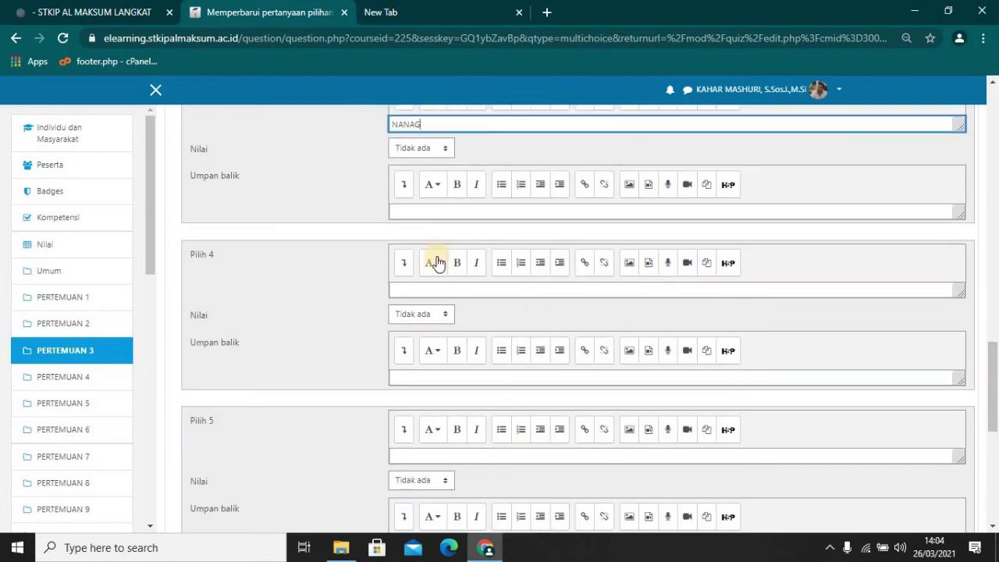
{"action": "left_click", "coordinate": [441, 290]}
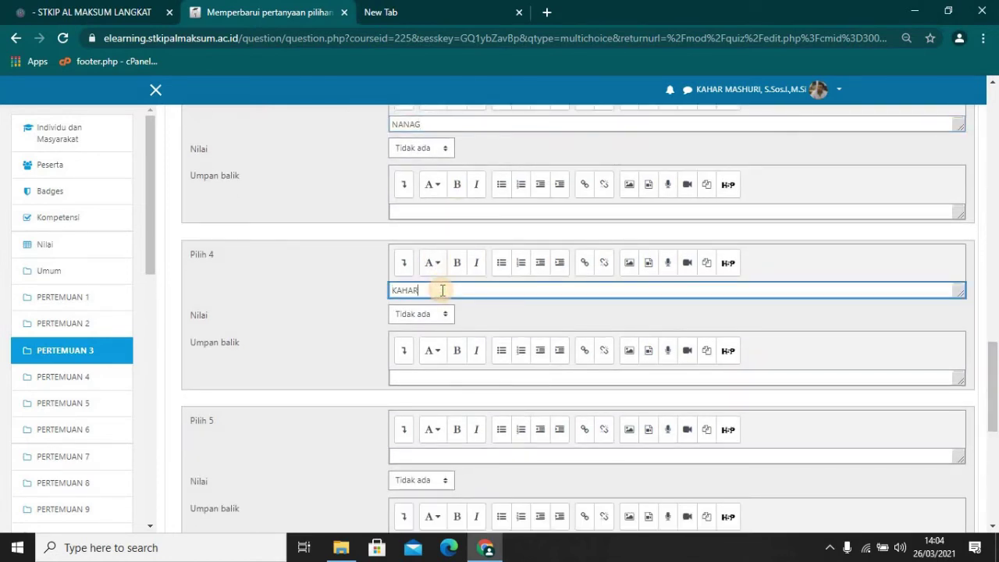
{"action": "scroll", "coordinate": [442, 290], "scroll_direction": "down", "scroll_amount": 2}
{"action": "left_click", "coordinate": [490, 314]}
{"action": "type", "text": "INDRA"}
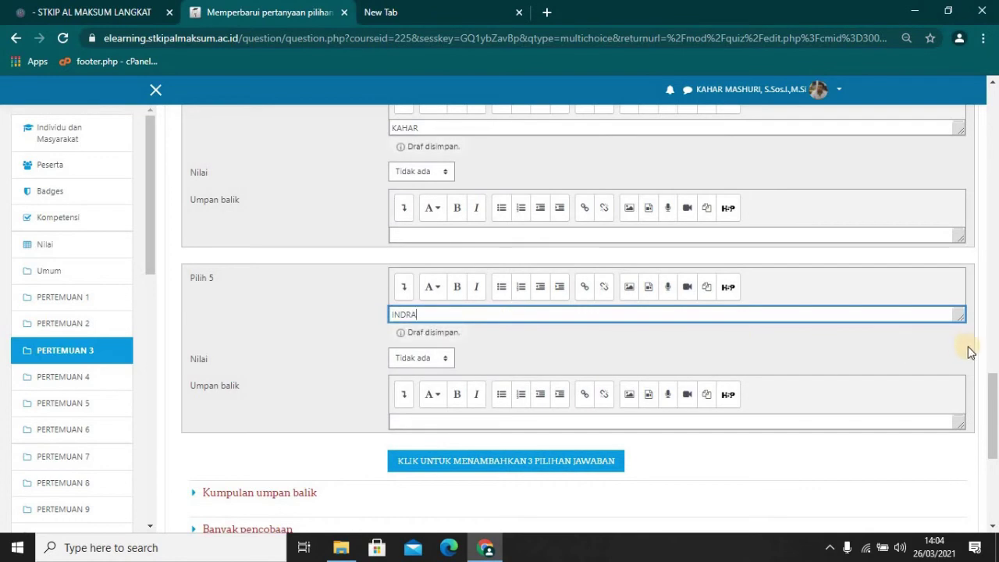
{"action": "left_click_drag", "start_coordinate": [988, 406], "coordinate": [993, 316]}
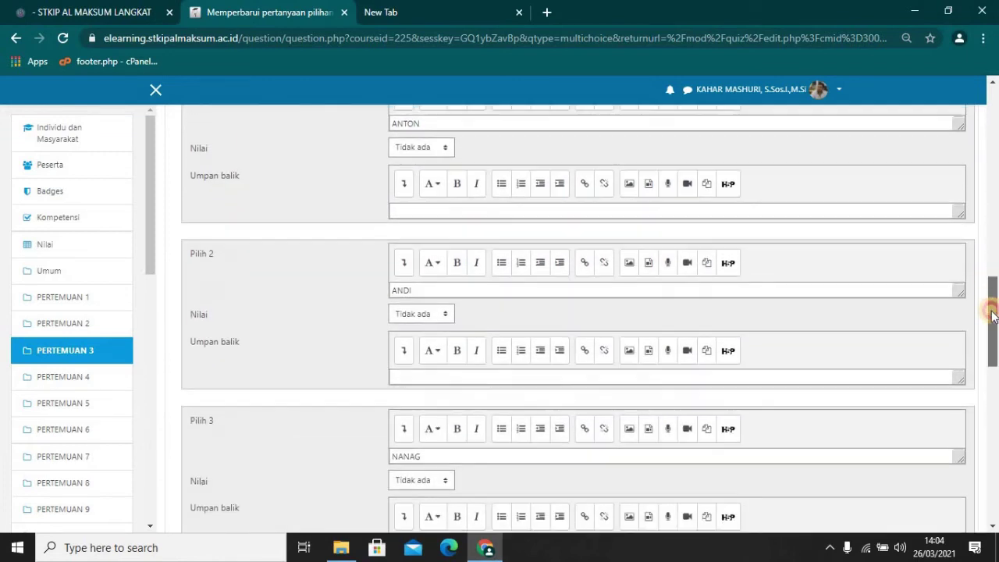
Grade answer ANDI at 100% and save the question changes
{"action": "left_click", "coordinate": [440, 316]}
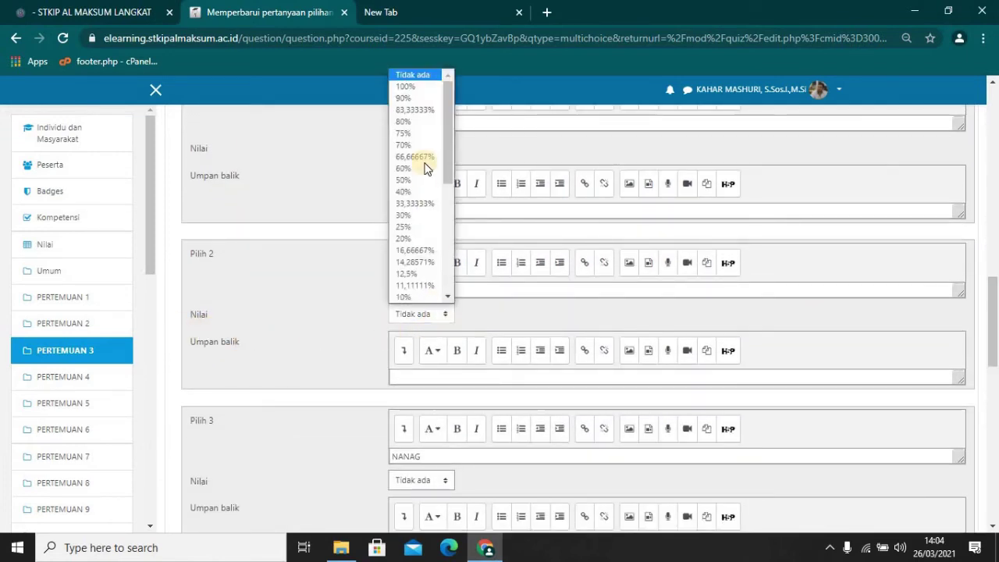
{"action": "left_click", "coordinate": [410, 87]}
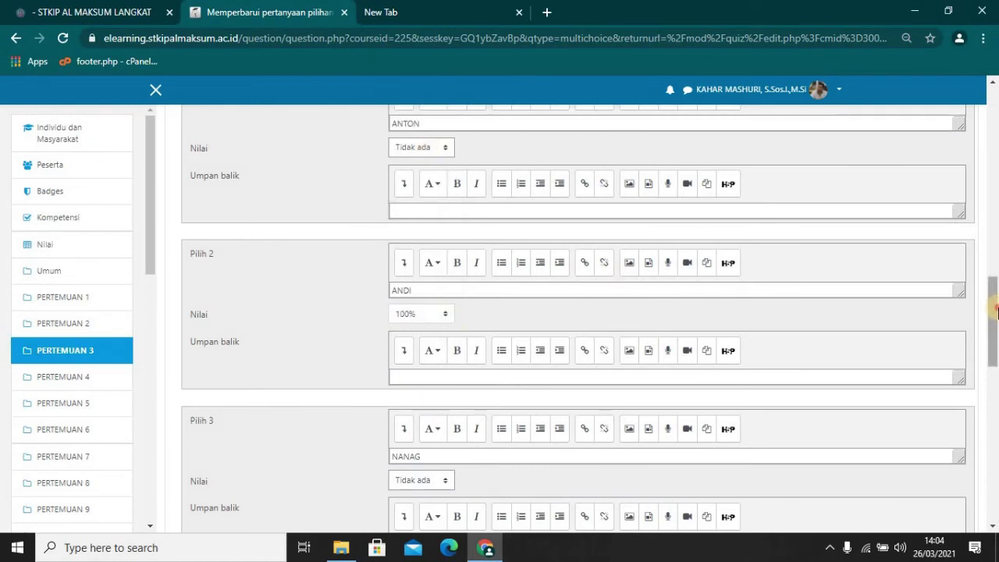
{"action": "left_click_drag", "start_coordinate": [994, 310], "coordinate": [993, 318]}
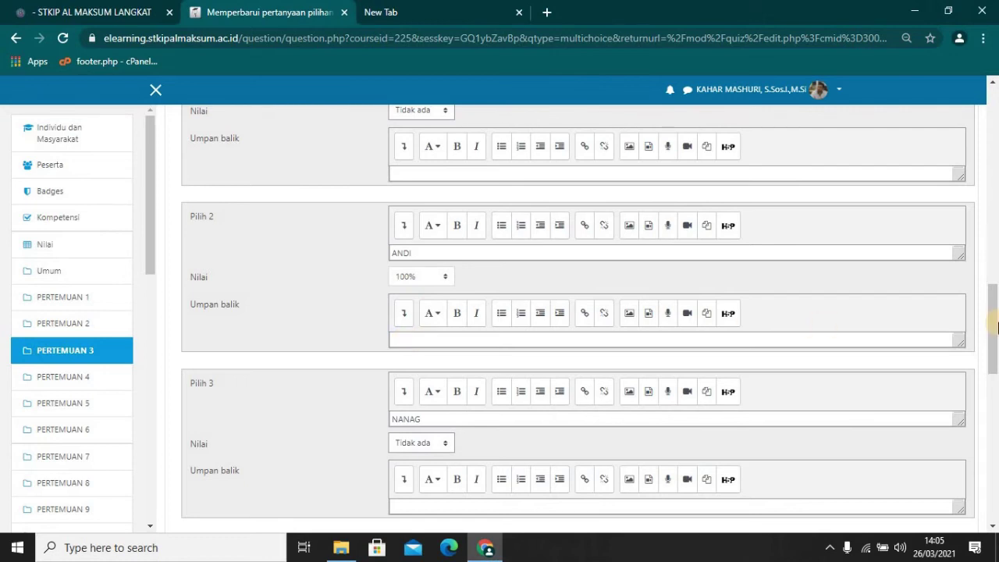
{"action": "left_click_drag", "start_coordinate": [992, 312], "coordinate": [925, 421]}
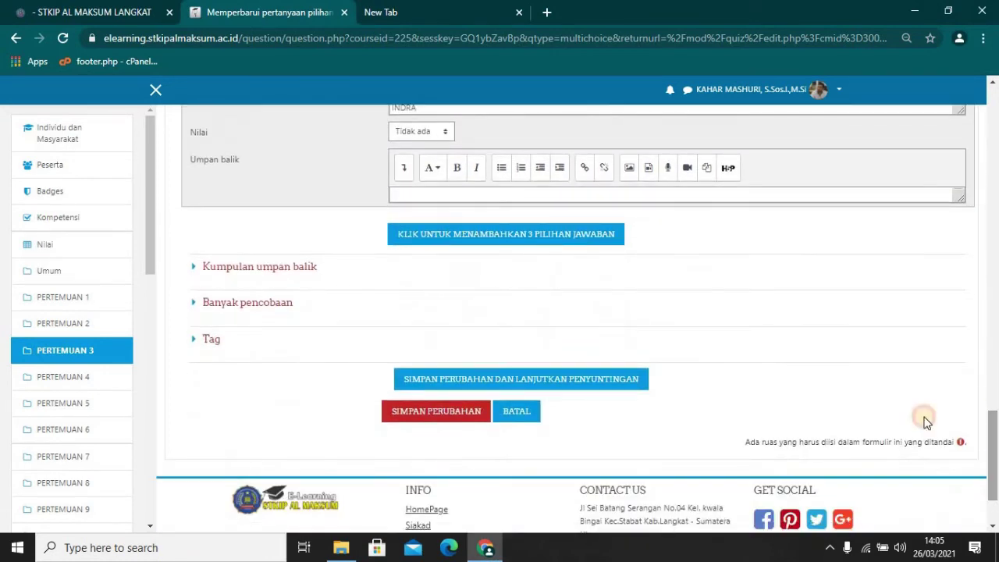
{"action": "left_click", "coordinate": [422, 412]}
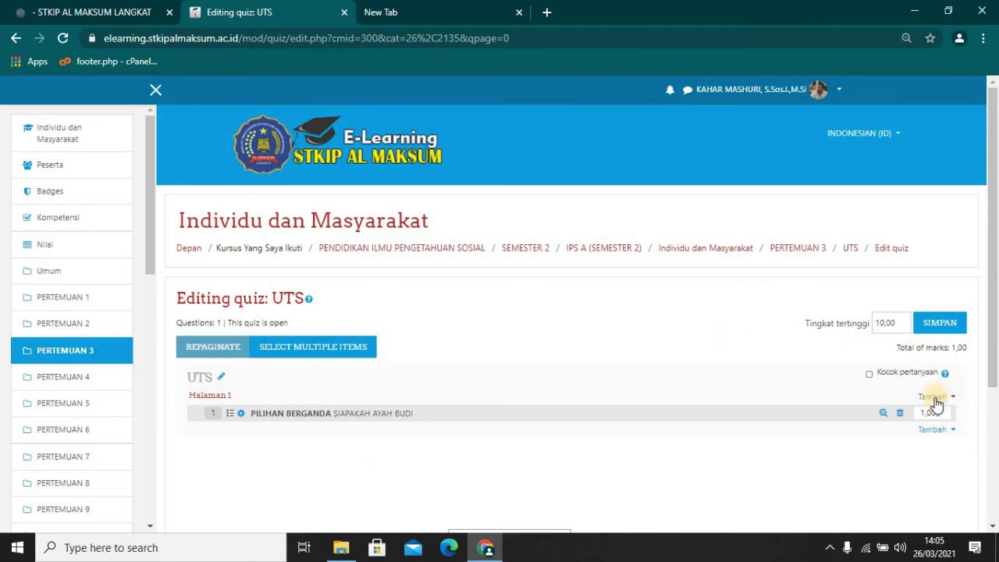
Add a new Pilihan ganda (multiple-choice) question to the UTS quiz
{"action": "left_click", "coordinate": [936, 429]}
{"action": "left_click", "coordinate": [861, 443]}
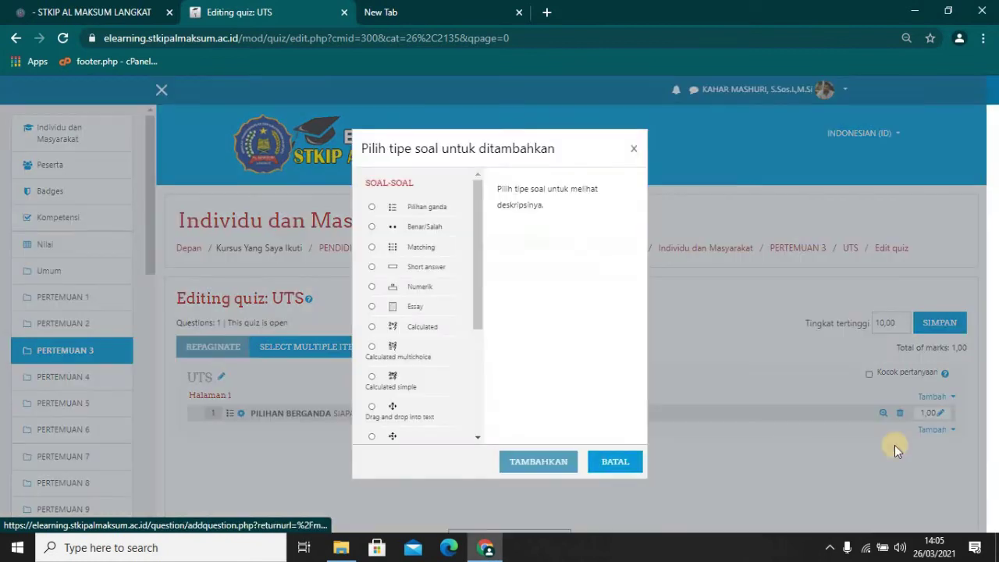
{"action": "left_click", "coordinate": [431, 206]}
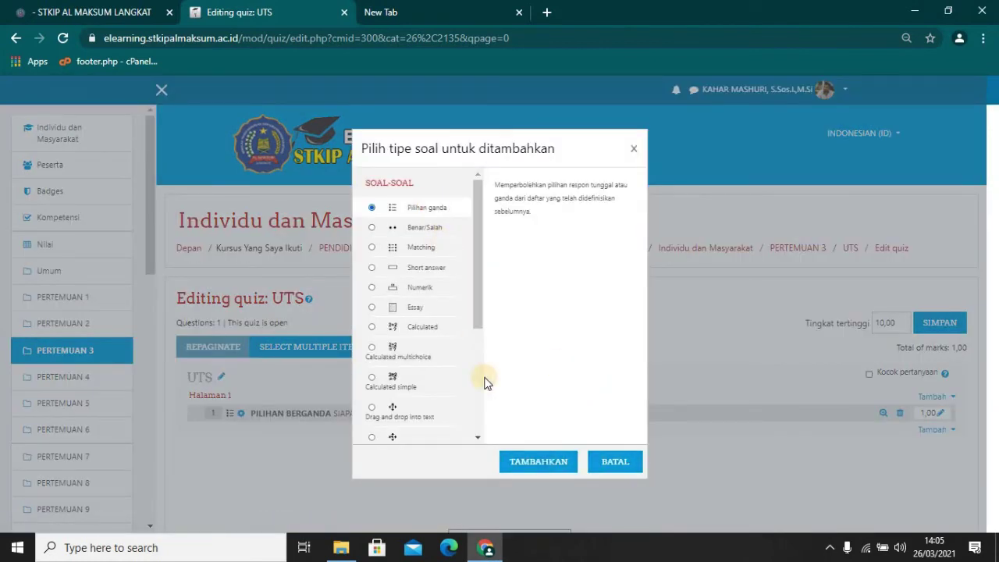
{"action": "left_click", "coordinate": [535, 462]}
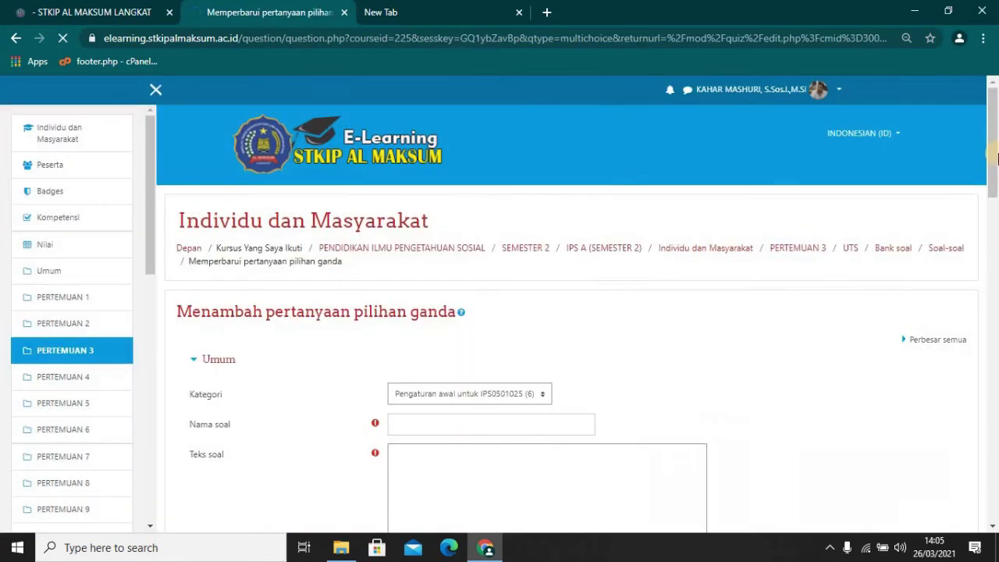
{"action": "left_click_drag", "start_coordinate": [995, 156], "coordinate": [995, 224]}
Name the question PILIHAN BERGANDA and enter the question text SIAPAKAH IBU BUDI
{"action": "left_click", "coordinate": [532, 232]}
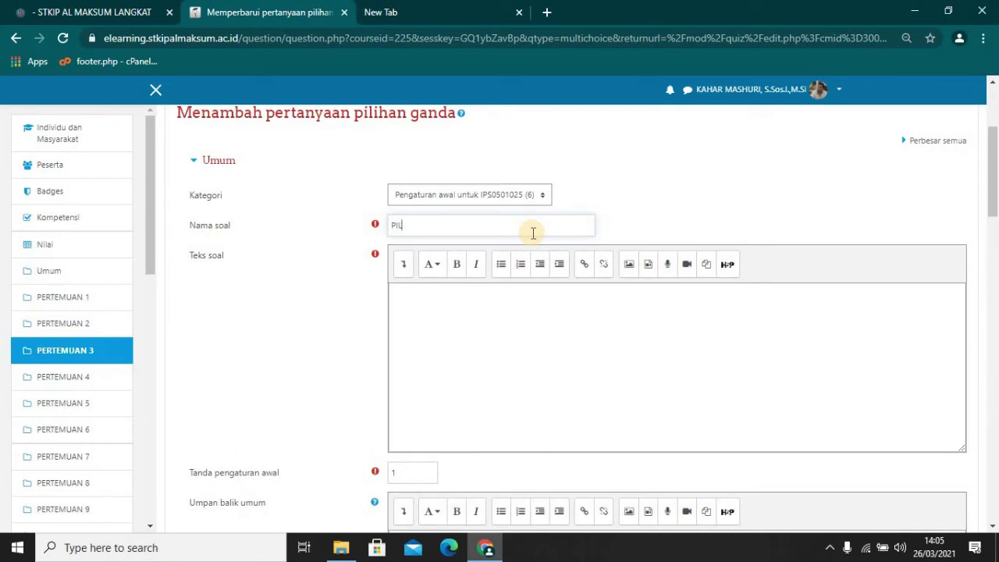
{"action": "type", "text": "PILIHAN BERGANDA"}
{"action": "left_click", "coordinate": [499, 311]}
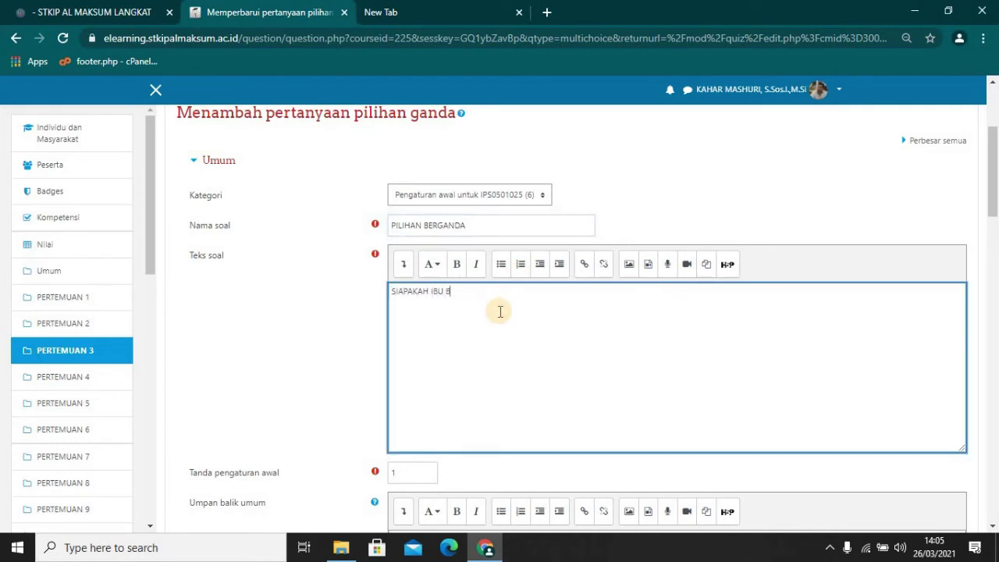
{"action": "left_click_drag", "start_coordinate": [994, 207], "coordinate": [995, 287]}
{"action": "scroll", "coordinate": [535, 284], "scroll_direction": "down", "scroll_amount": 3}
Enter the five answer choices NINING, ANI, IIN, YUYUN and DIDI
{"action": "left_click", "coordinate": [530, 251]}
{"action": "type", "text": "NINING"}
{"action": "left_click", "coordinate": [478, 415]}
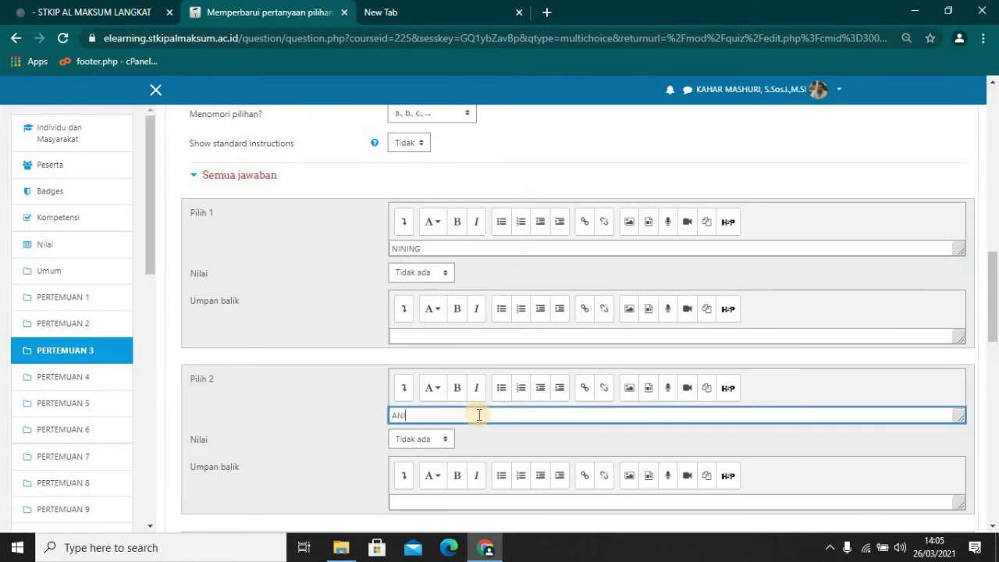
{"action": "scroll", "coordinate": [499, 344], "scroll_direction": "down", "scroll_amount": 4}
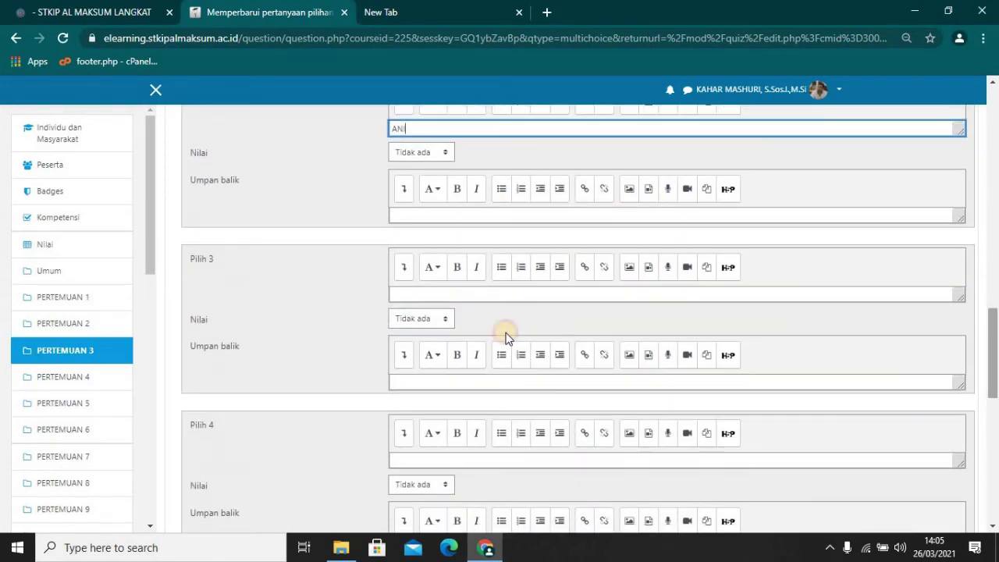
{"action": "left_click", "coordinate": [493, 292]}
{"action": "type", "text": "IIN"}
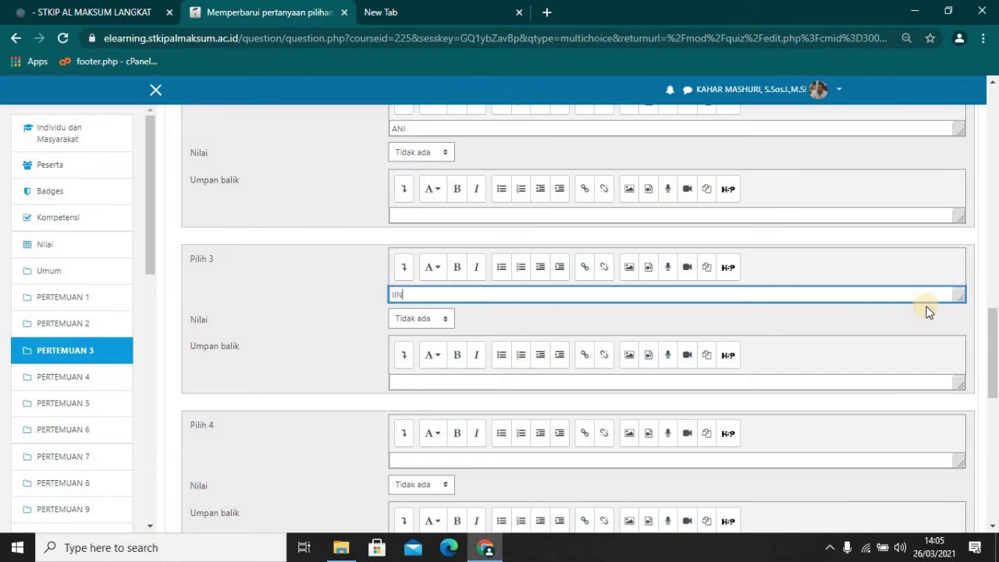
{"action": "left_click_drag", "start_coordinate": [992, 334], "coordinate": [992, 366]}
{"action": "left_click", "coordinate": [471, 293]}
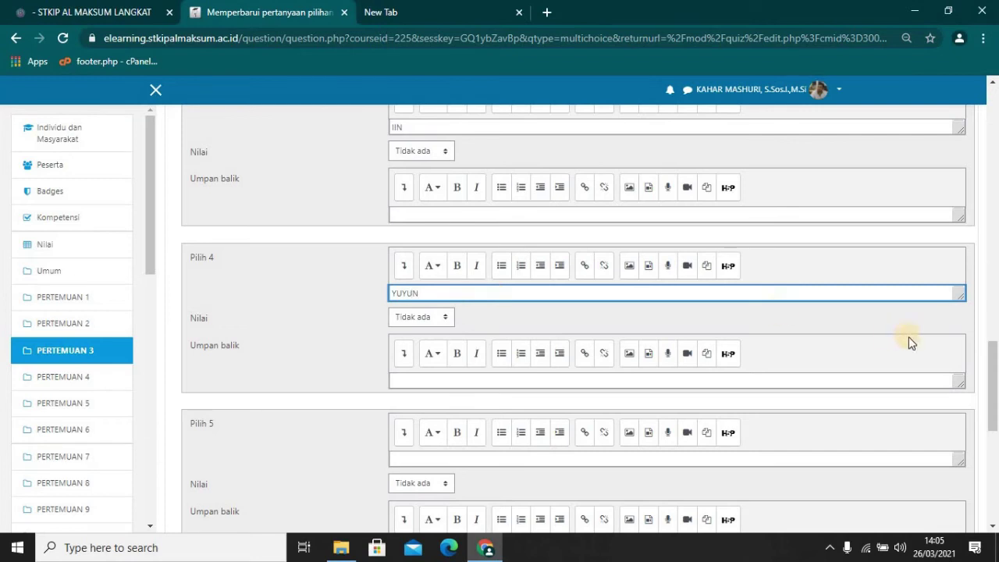
{"action": "left_click_drag", "start_coordinate": [992, 355], "coordinate": [992, 377]}
{"action": "left_click", "coordinate": [443, 344]}
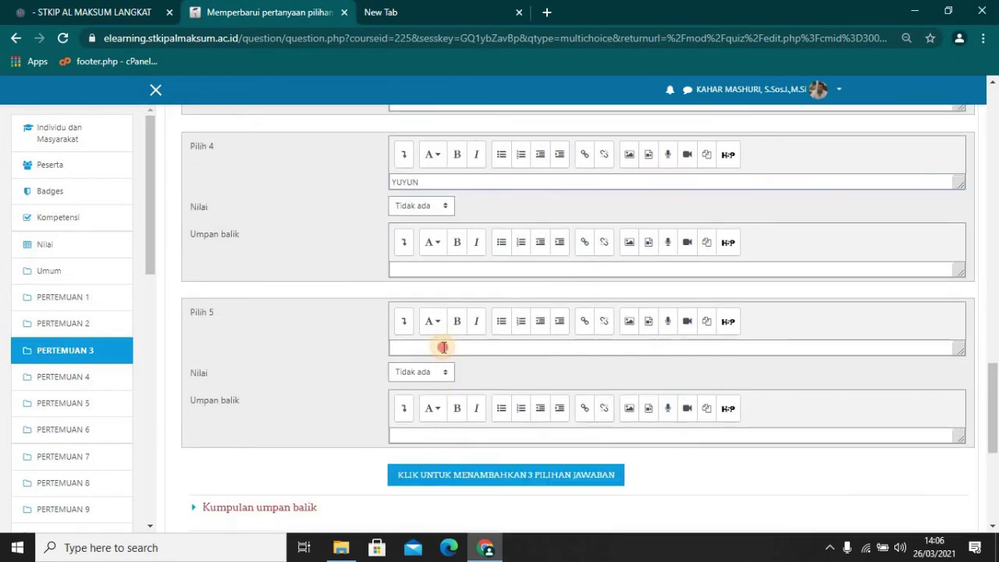
{"action": "type", "text": "DIDI"}
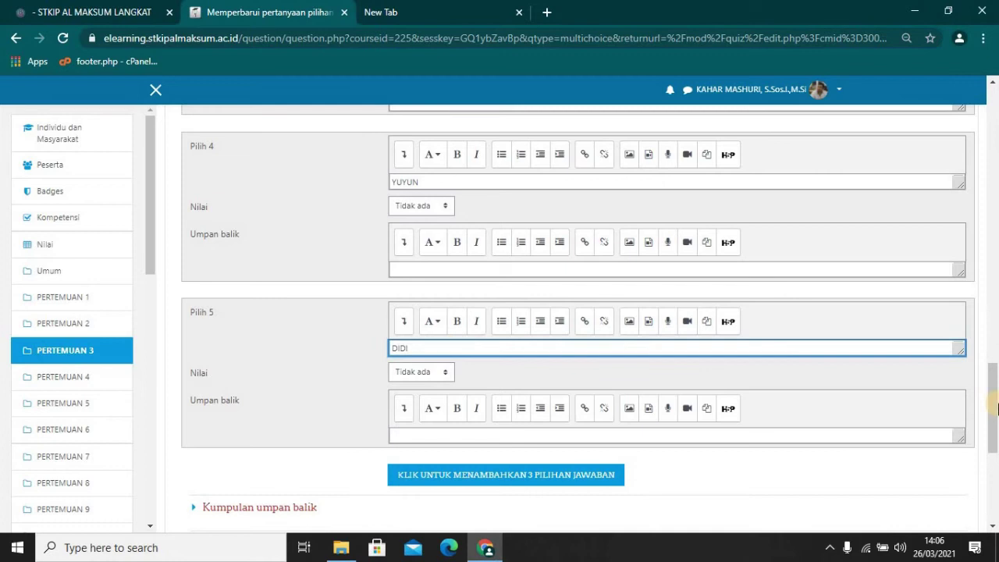
{"action": "left_click_drag", "start_coordinate": [993, 390], "coordinate": [991, 321]}
Grade answer ANI at 100% and save the question
{"action": "left_click", "coordinate": [432, 233]}
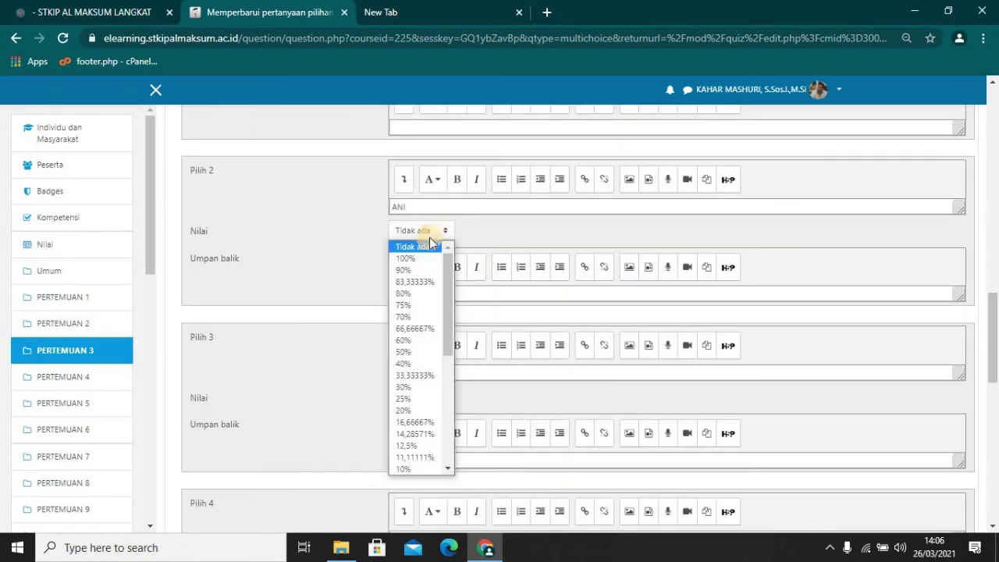
{"action": "left_click", "coordinate": [421, 257]}
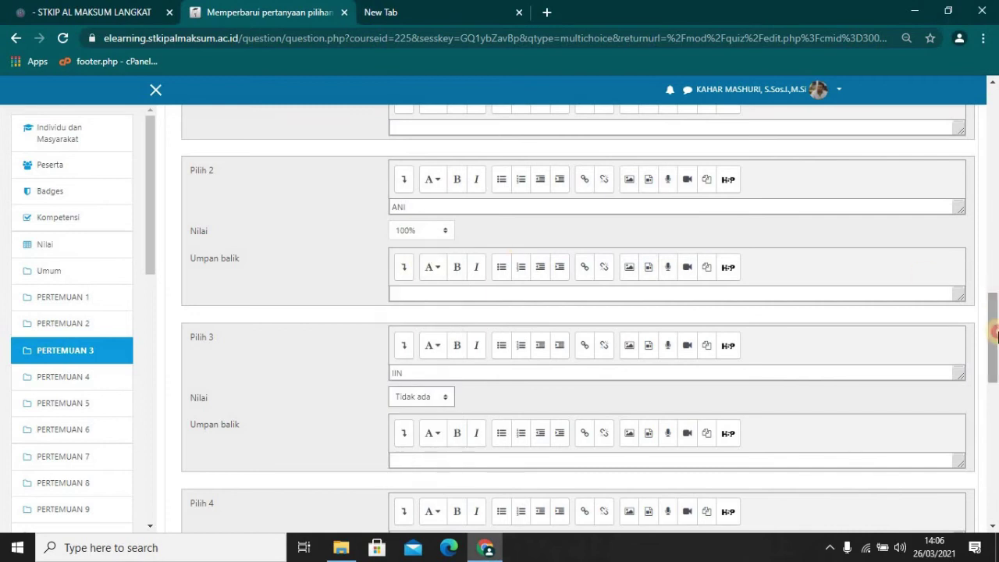
{"action": "scroll", "coordinate": [496, 472], "scroll_direction": "down", "scroll_amount": 8}
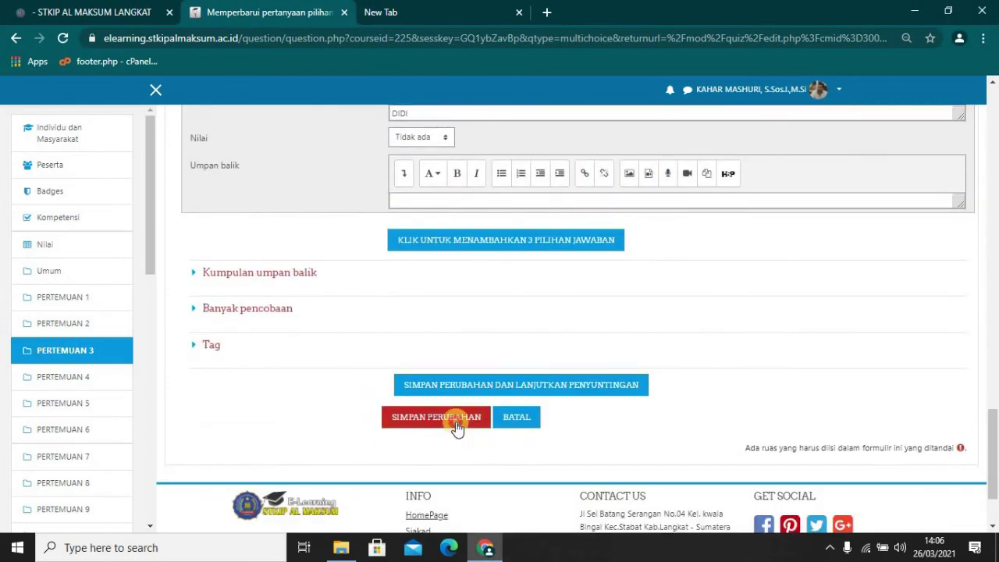
{"action": "left_click", "coordinate": [456, 426]}
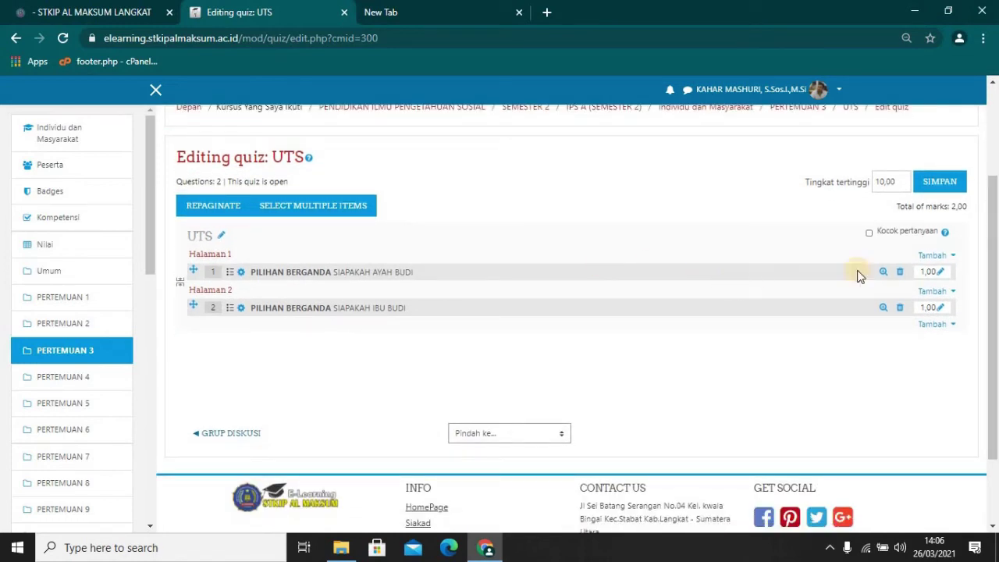
Set both questions' maximum mark to 5 and save the quiz's maximum grade of 10,00
{"action": "left_click", "coordinate": [926, 272]}
{"action": "left_click", "coordinate": [942, 273]}
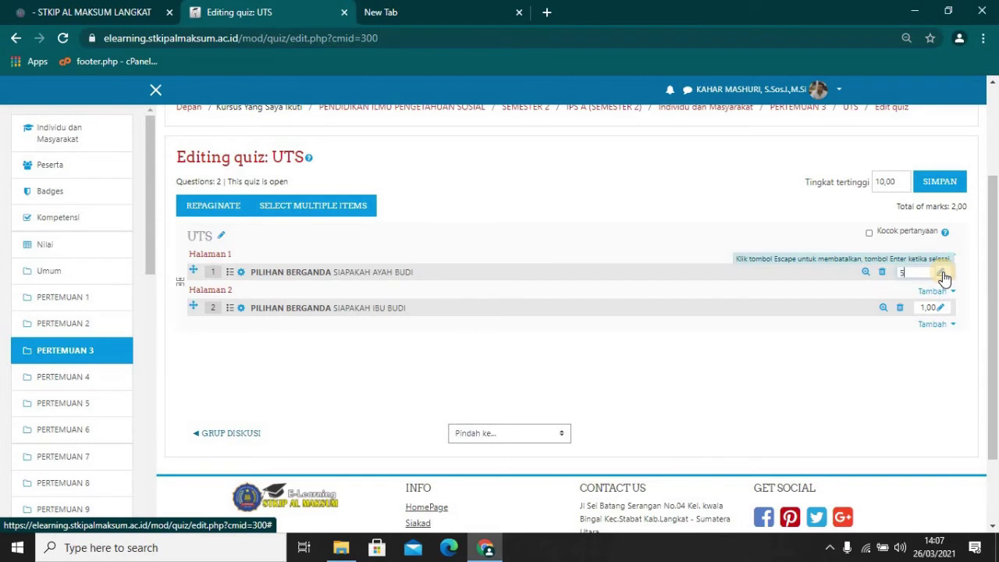
{"action": "key", "text": "Return"}
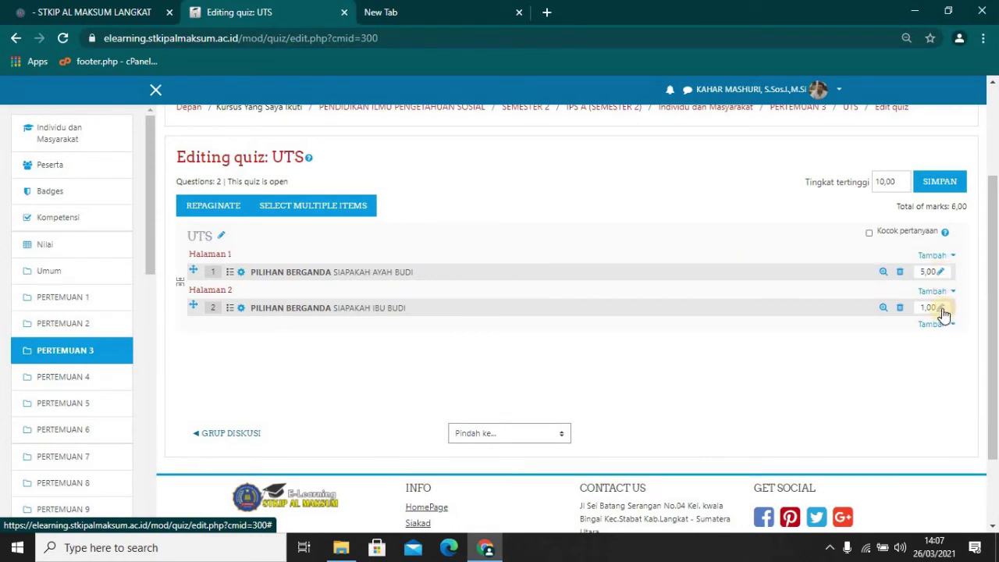
{"action": "left_click", "coordinate": [942, 312]}
{"action": "key", "text": "Return"}
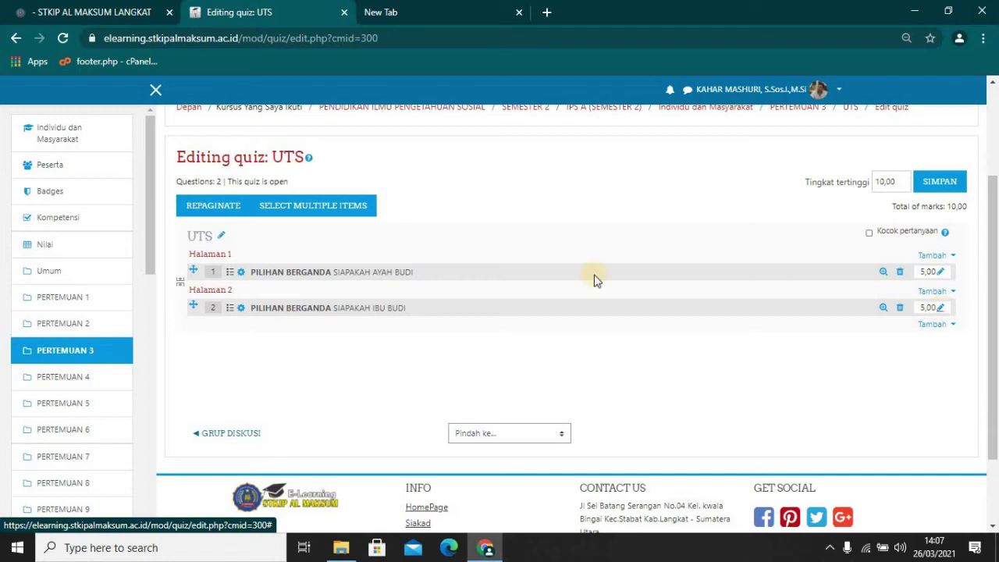
{"action": "left_click", "coordinate": [926, 189]}
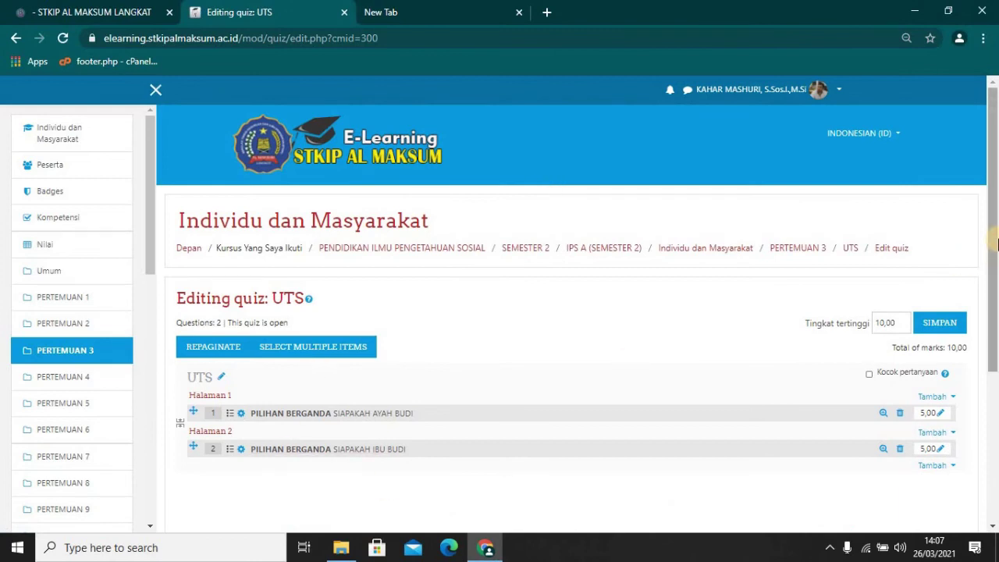
{"action": "scroll", "coordinate": [992, 304], "scroll_direction": "down", "scroll_amount": 2}
Visit the Pengumuman forum, then return to the PERTEMUAN 3 section of Individu dan Masyarakat
{"action": "left_click", "coordinate": [81, 352]}
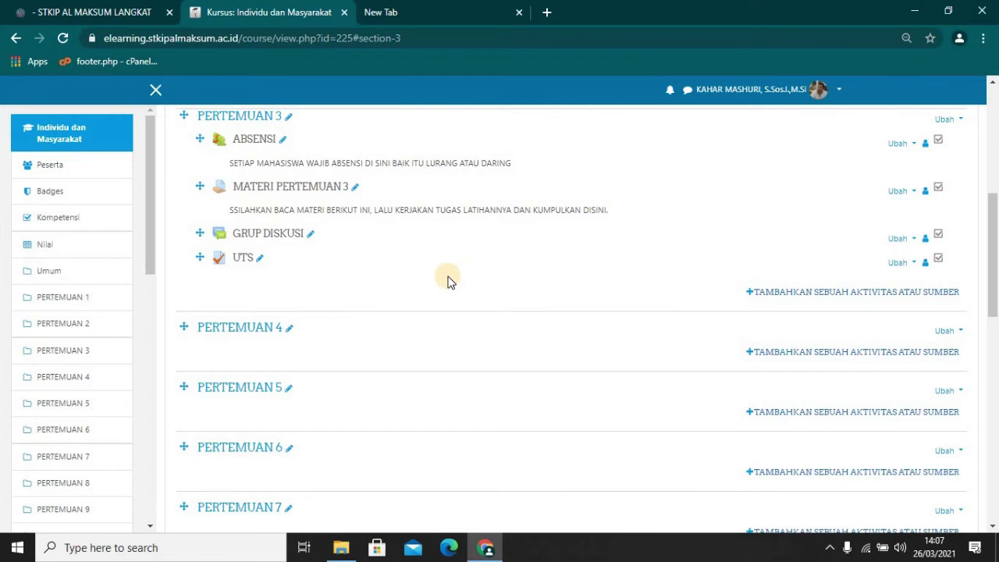
{"action": "left_click_drag", "start_coordinate": [992, 281], "coordinate": [989, 206]}
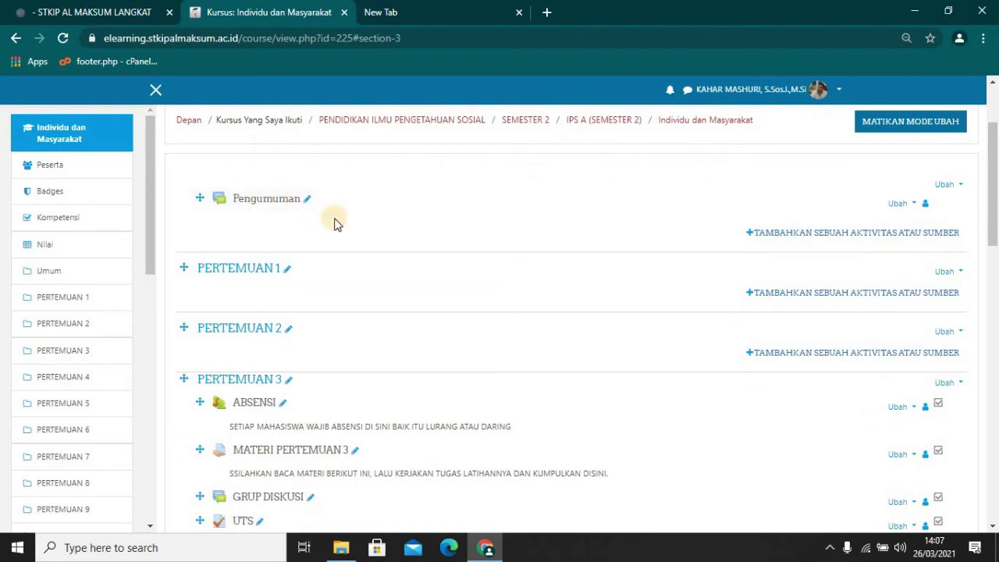
{"action": "left_click", "coordinate": [259, 202]}
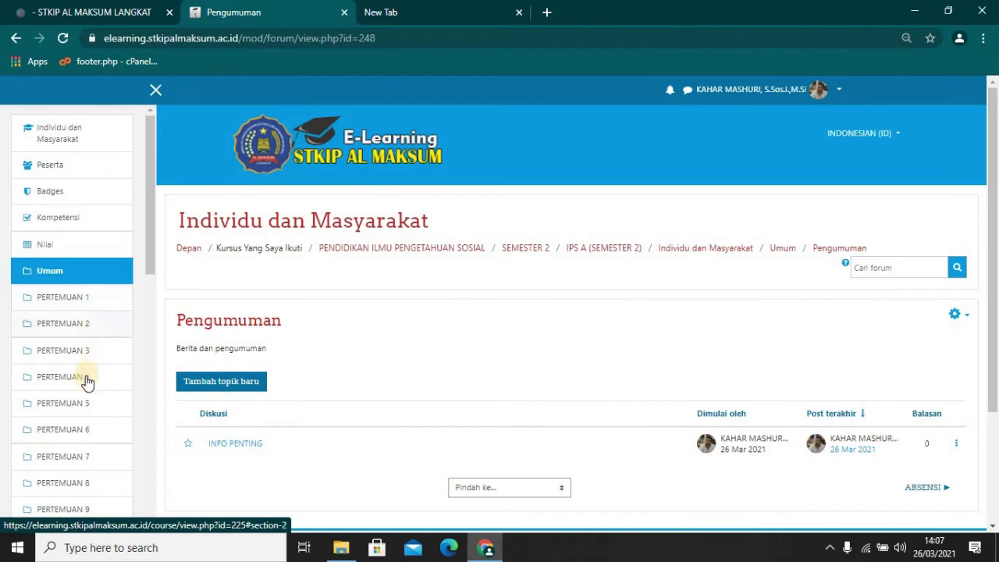
{"action": "left_click", "coordinate": [74, 352]}
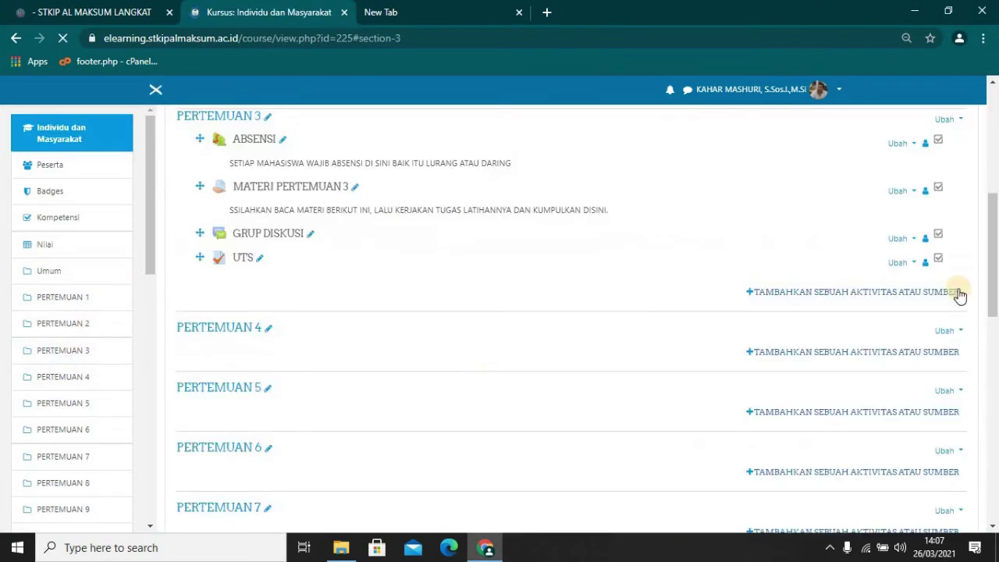
{"action": "left_click_drag", "start_coordinate": [993, 269], "coordinate": [994, 162]}
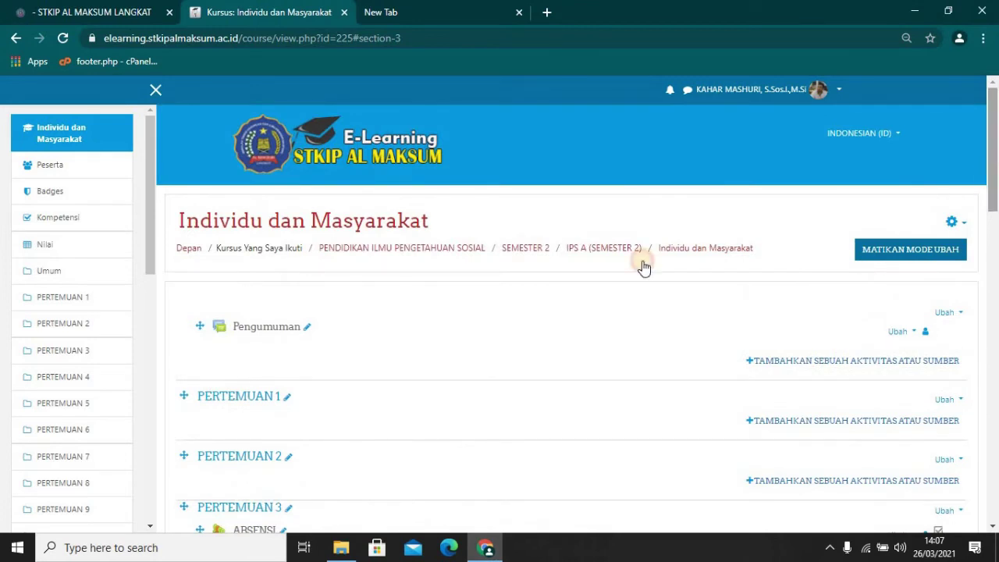
Copy a student's ID number from the course participants list
{"action": "left_click", "coordinate": [67, 166]}
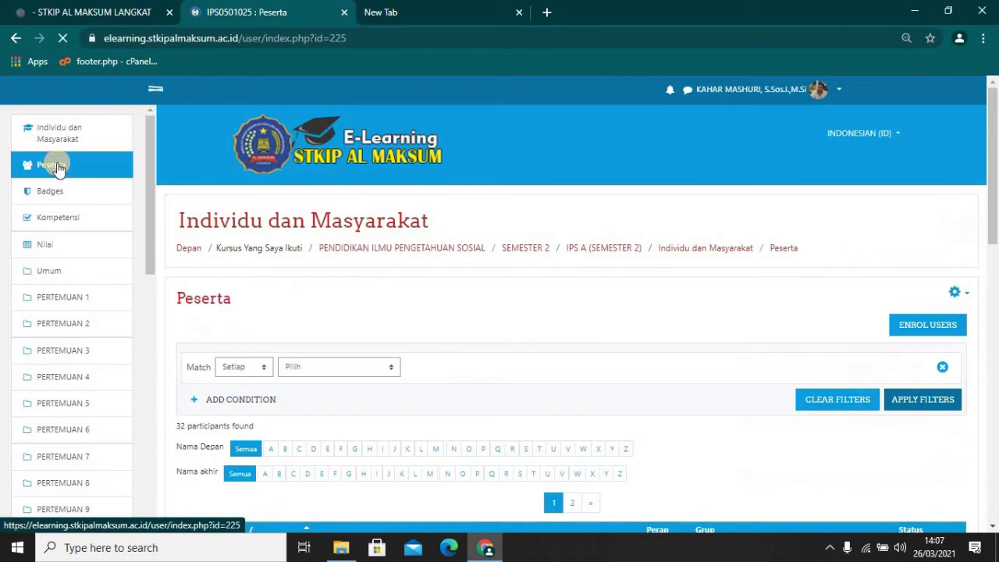
{"action": "left_click_drag", "start_coordinate": [994, 146], "coordinate": [995, 281]}
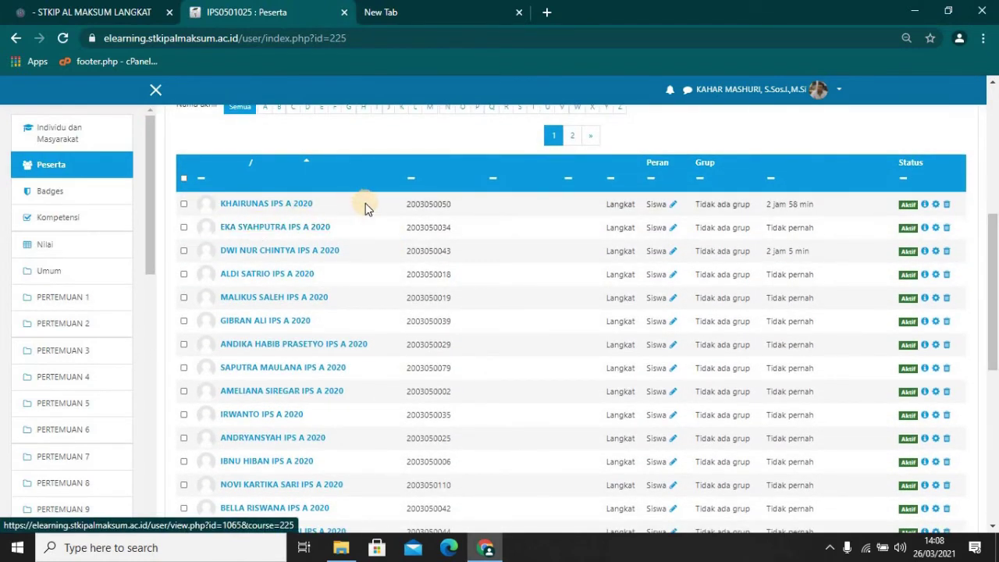
{"action": "left_click_drag", "start_coordinate": [405, 274], "coordinate": [448, 276]}
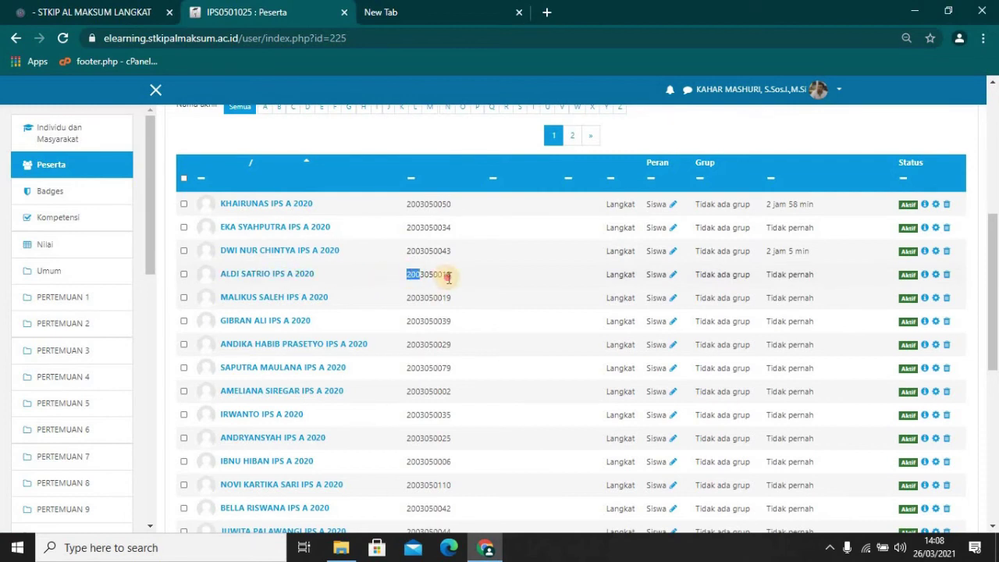
Log out of the teacher account and log in with the student's username and password
{"action": "left_click", "coordinate": [838, 90]}
{"action": "left_click", "coordinate": [781, 218]}
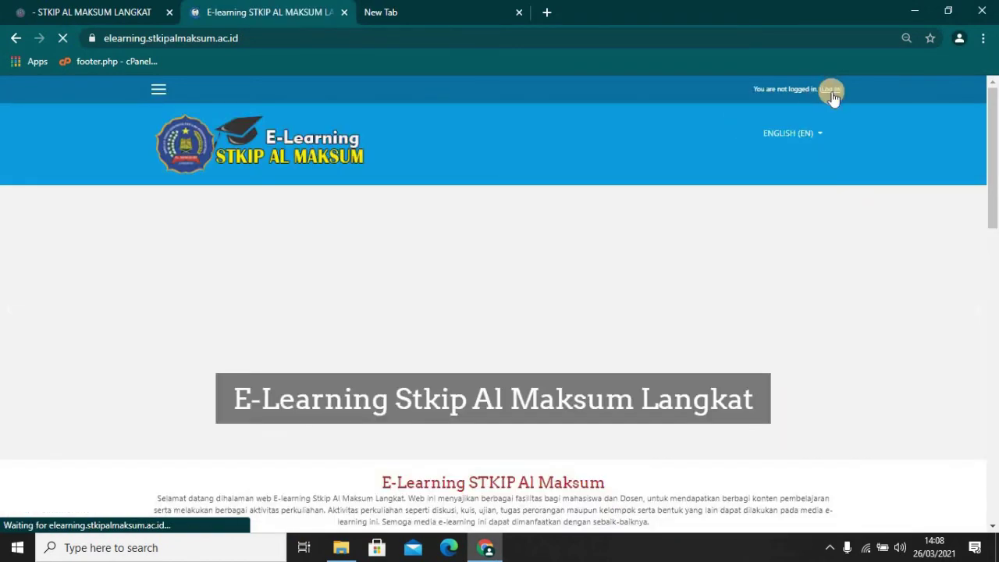
{"action": "left_click", "coordinate": [830, 91]}
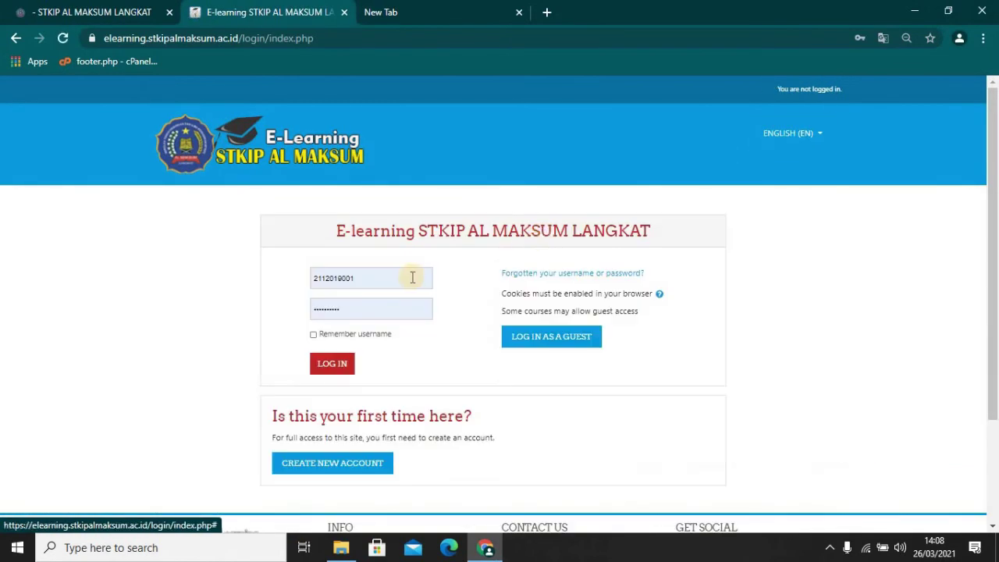
{"action": "left_click", "coordinate": [405, 277]}
{"action": "left_click", "coordinate": [380, 306]}
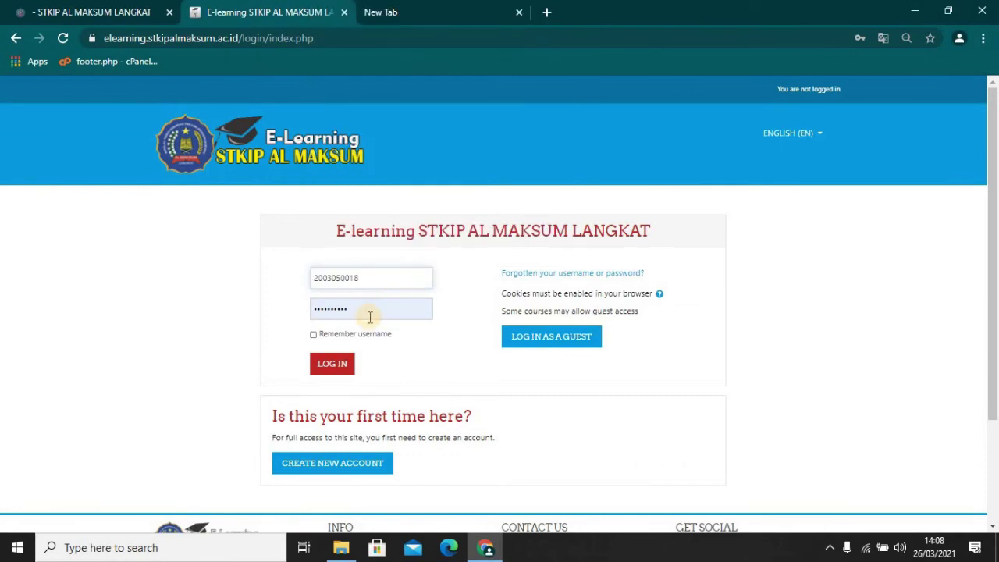
{"action": "double_click", "coordinate": [370, 317]}
{"action": "left_click", "coordinate": [335, 372]}
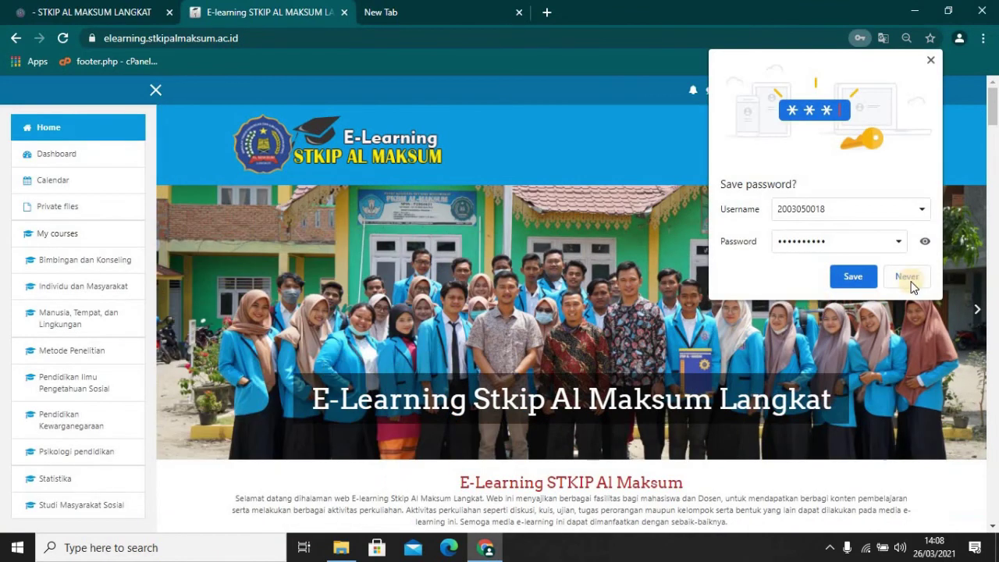
Decline saving the password and open the Individu dan Masyarakat course from the dashboard
{"action": "left_click", "coordinate": [907, 278]}
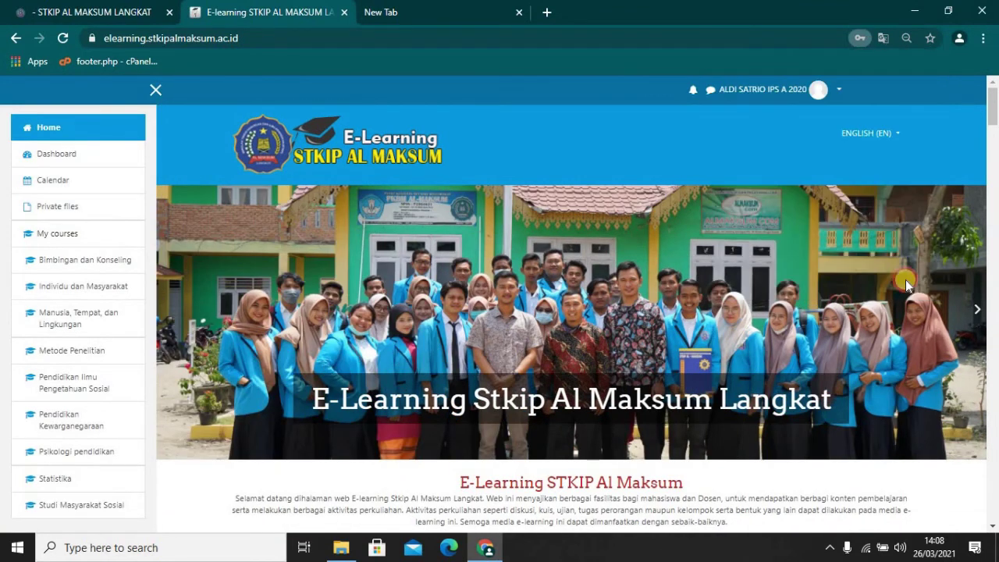
{"action": "left_click", "coordinate": [65, 156]}
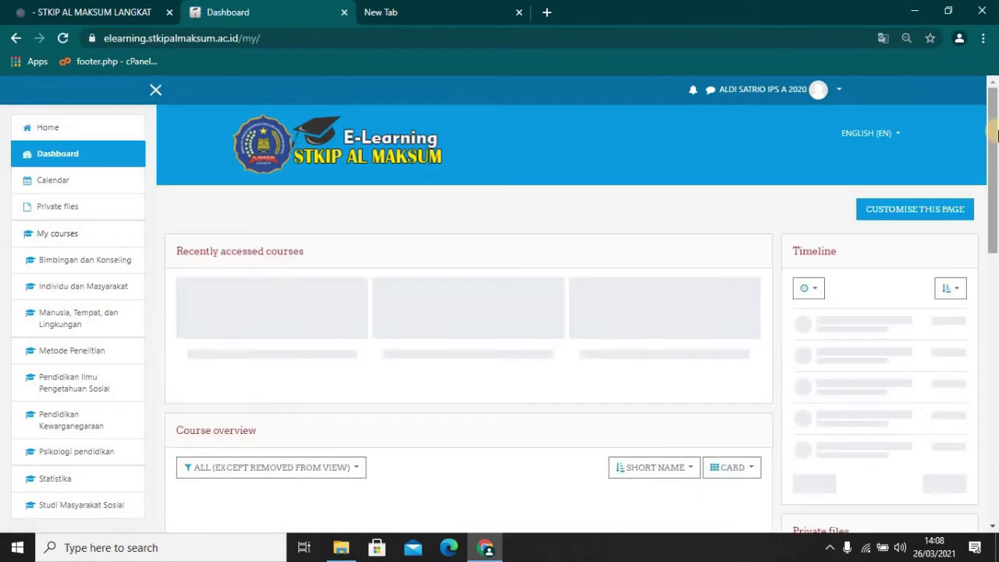
{"action": "left_click_drag", "start_coordinate": [994, 196], "coordinate": [989, 248]}
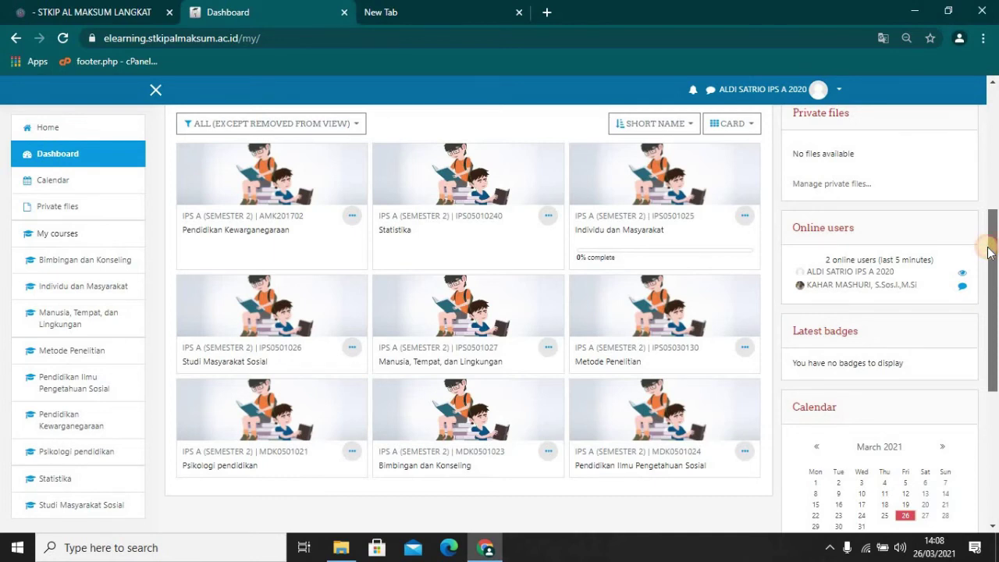
{"action": "left_click_drag", "start_coordinate": [989, 251], "coordinate": [988, 239]}
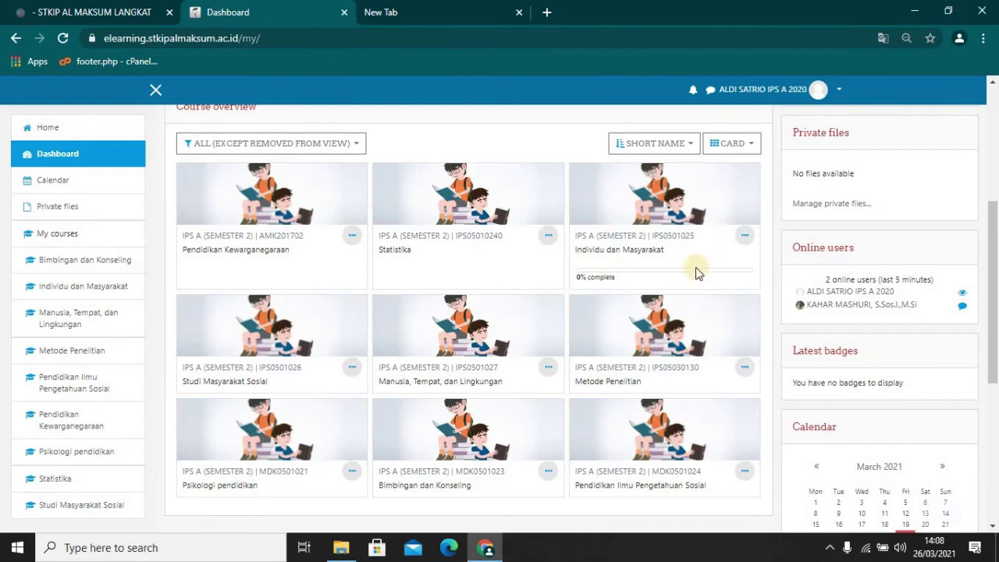
{"action": "left_click", "coordinate": [645, 206]}
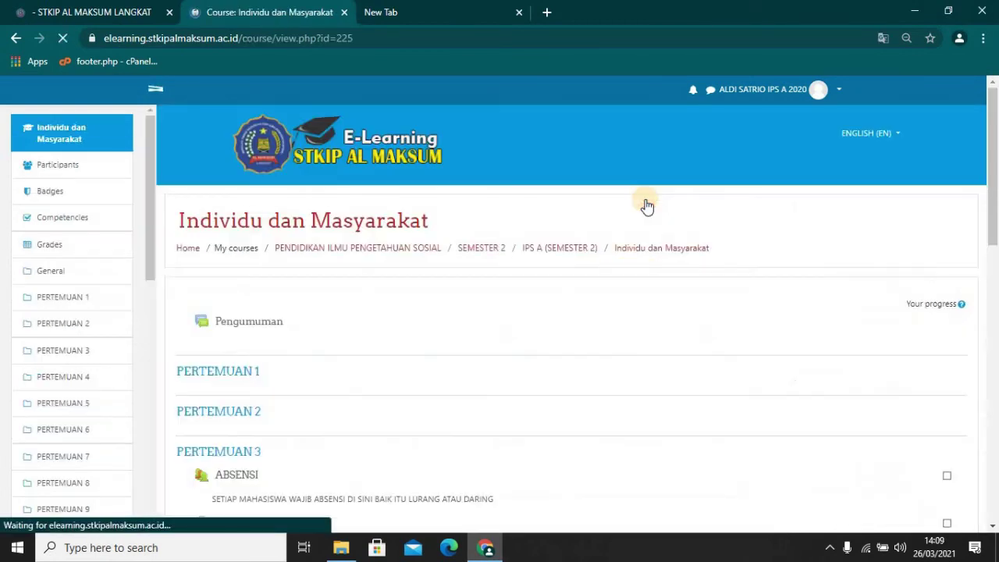
Submit HADIR attendance in ABSENSI and tick ABSENSI complete under PERTEMUAN 3
{"action": "scroll", "coordinate": [442, 162], "scroll_direction": "down", "scroll_amount": 3}
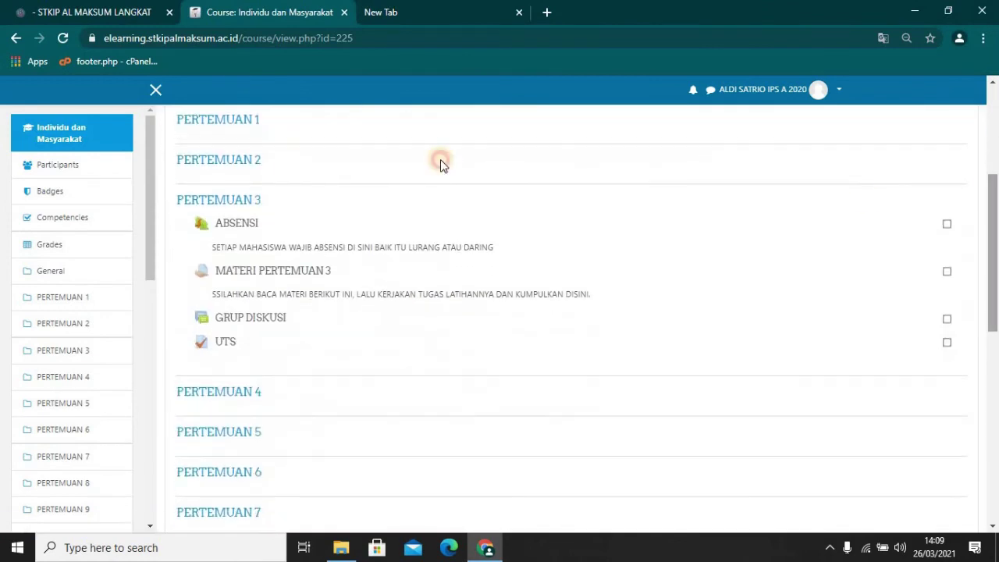
{"action": "left_click", "coordinate": [244, 232]}
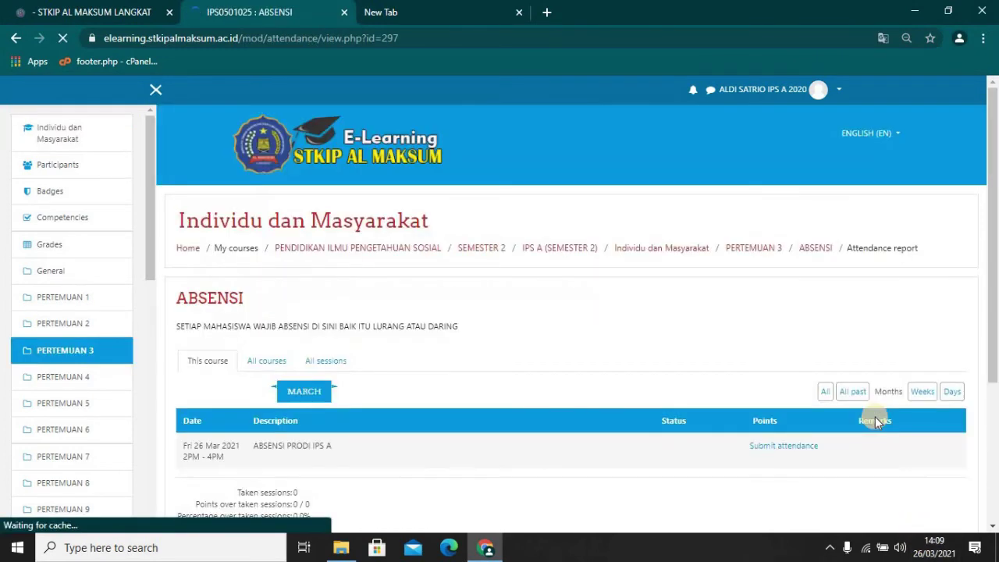
{"action": "scroll", "coordinate": [875, 419], "scroll_direction": "down", "scroll_amount": 1}
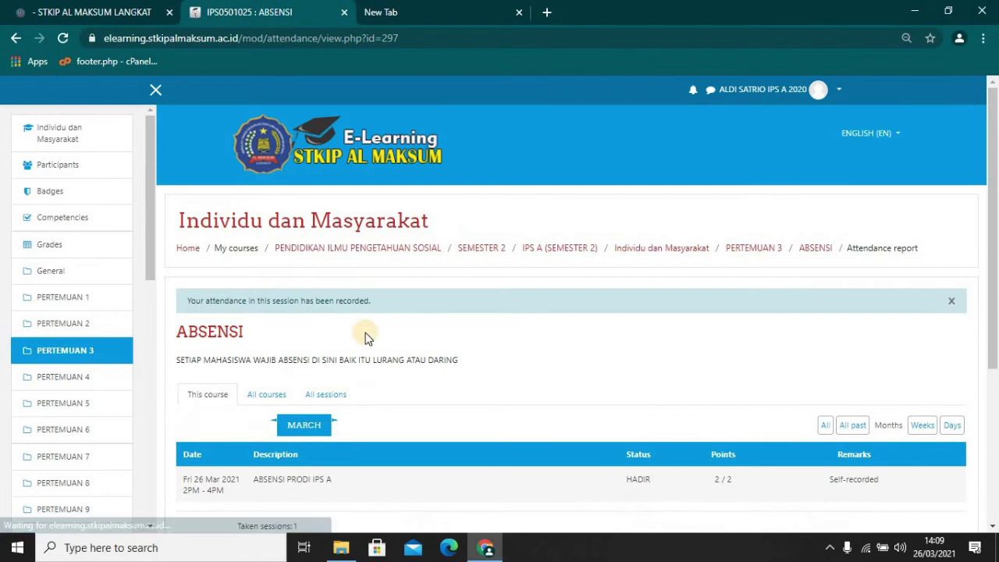
{"action": "left_click", "coordinate": [68, 349]}
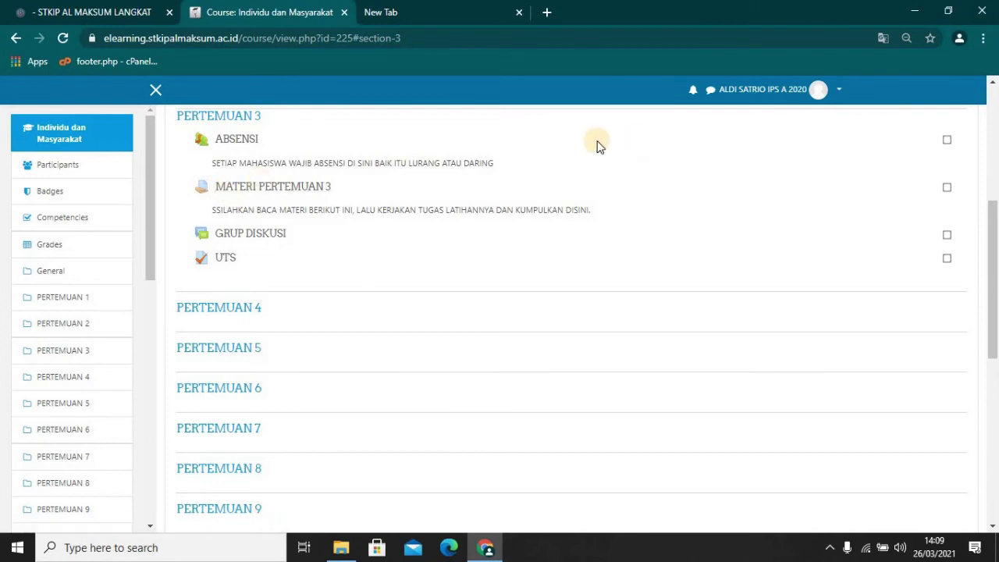
{"action": "left_click", "coordinate": [947, 141]}
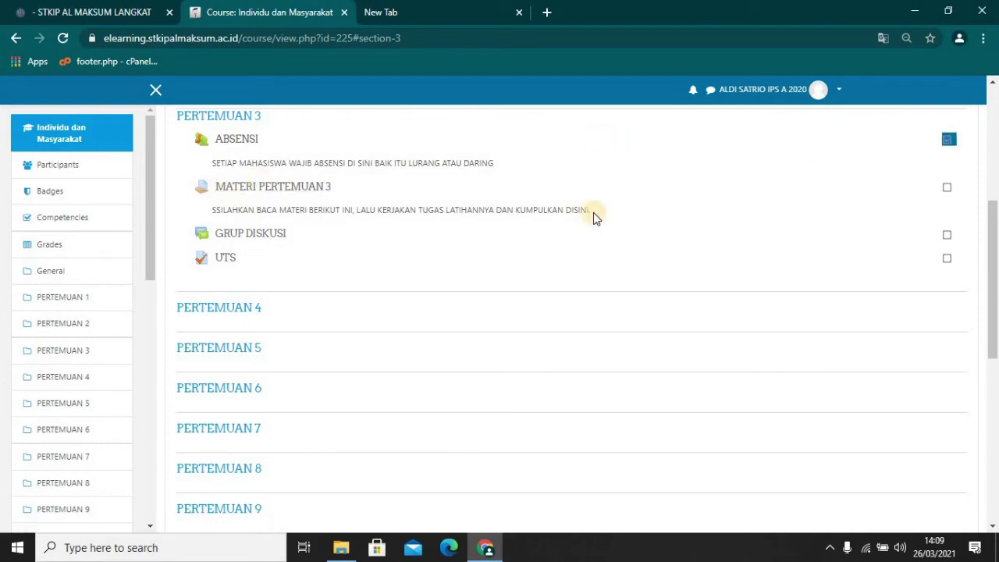
{"action": "left_click", "coordinate": [226, 193]}
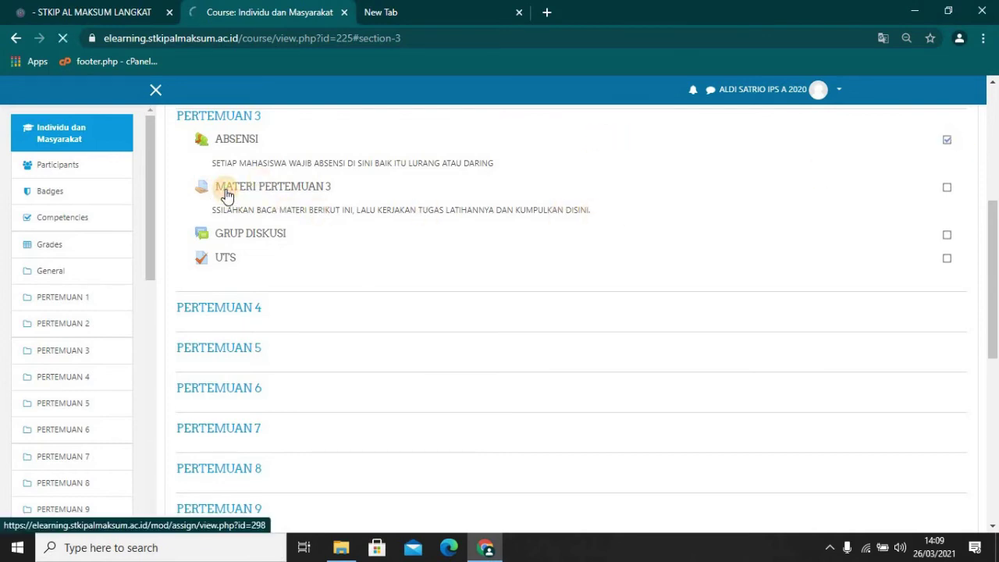
Download the contoh tesis.pdf material and start a new MATERI PERTEMUAN 3 submission
{"action": "left_click_drag", "start_coordinate": [992, 195], "coordinate": [995, 238]}
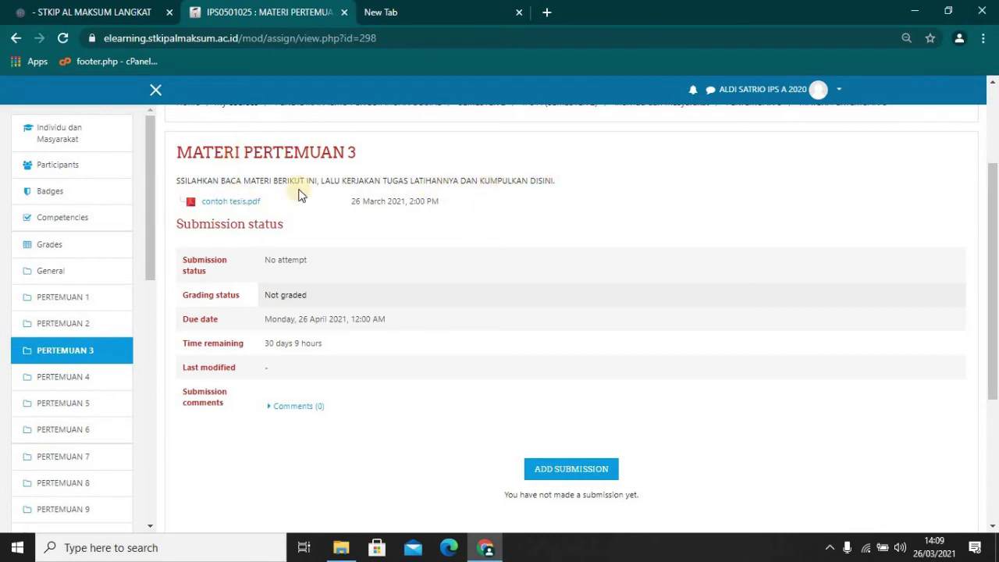
{"action": "left_click", "coordinate": [229, 203]}
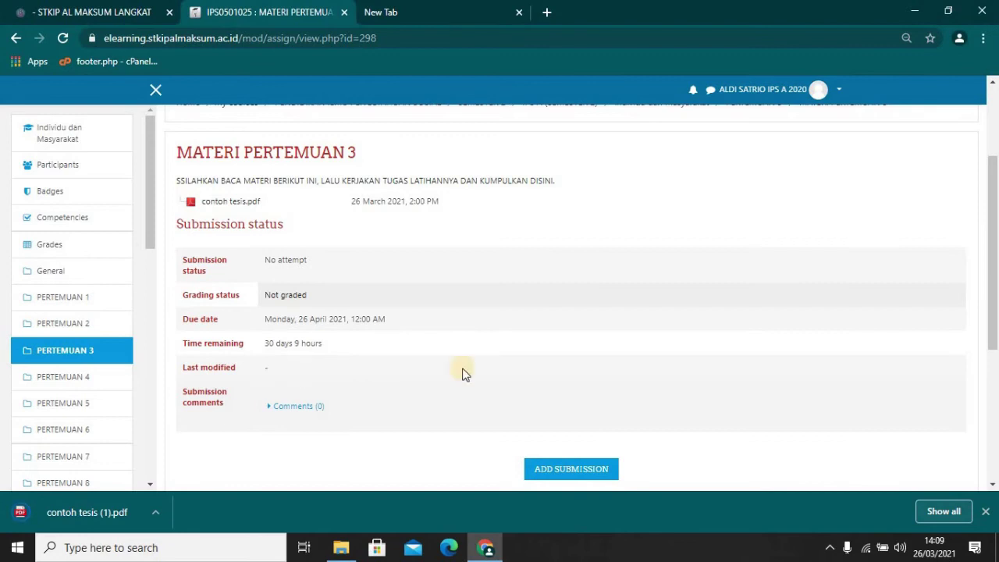
{"action": "left_click", "coordinate": [560, 471]}
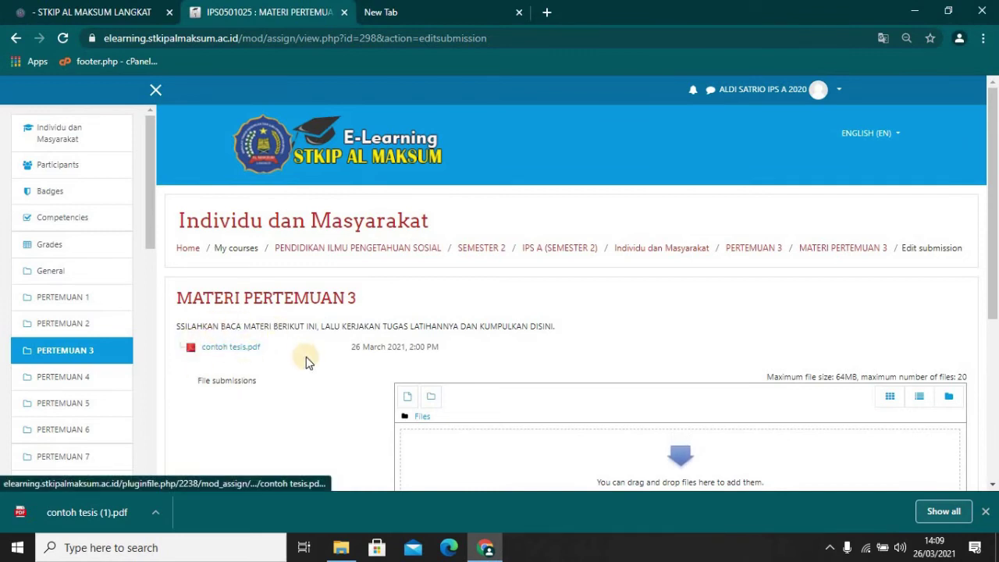
{"action": "left_click_drag", "start_coordinate": [994, 243], "coordinate": [995, 335]}
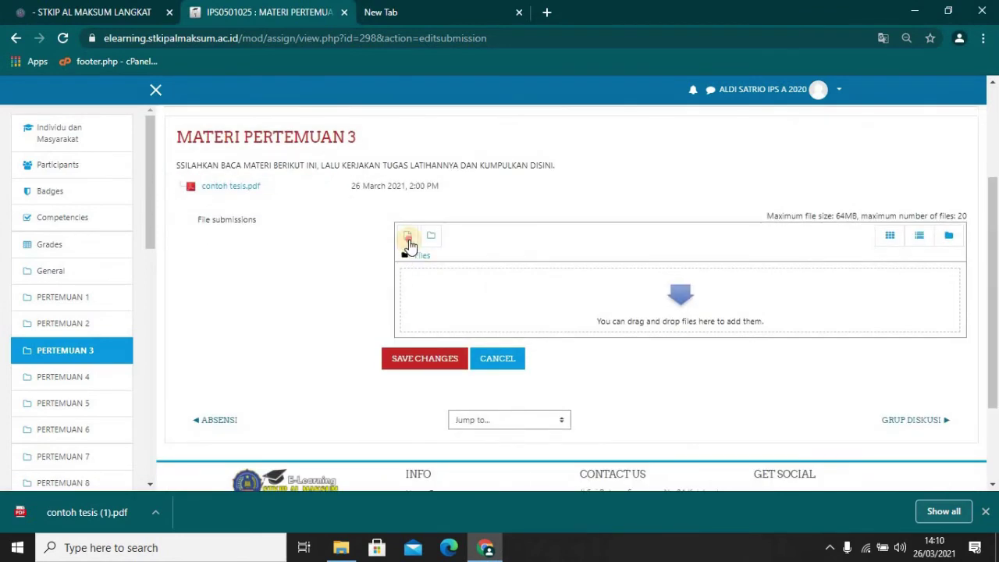
Upload contoh tesis (1).pdf and save the assignment submission
{"action": "left_click", "coordinate": [409, 239]}
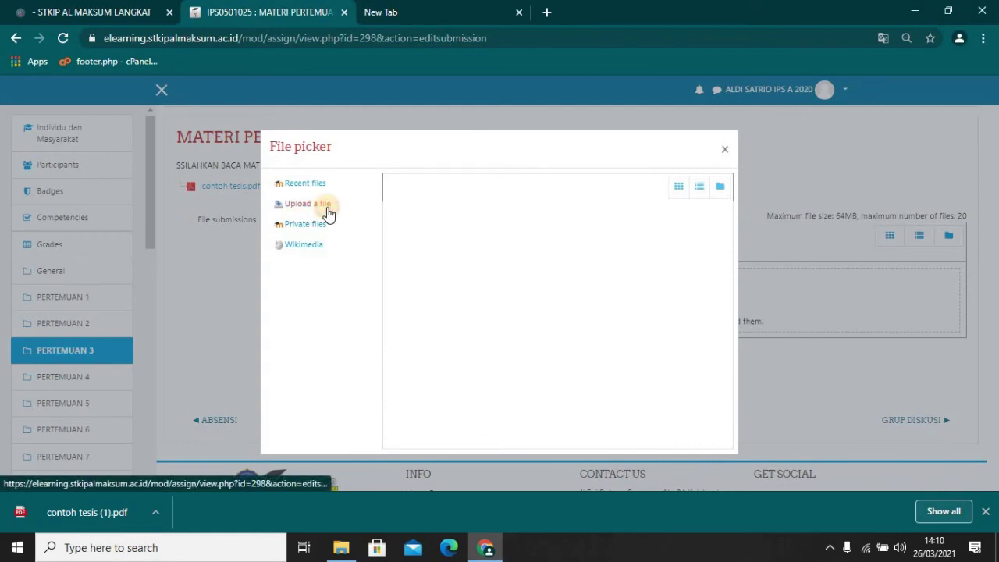
{"action": "left_click", "coordinate": [324, 204]}
{"action": "left_click", "coordinate": [401, 237]}
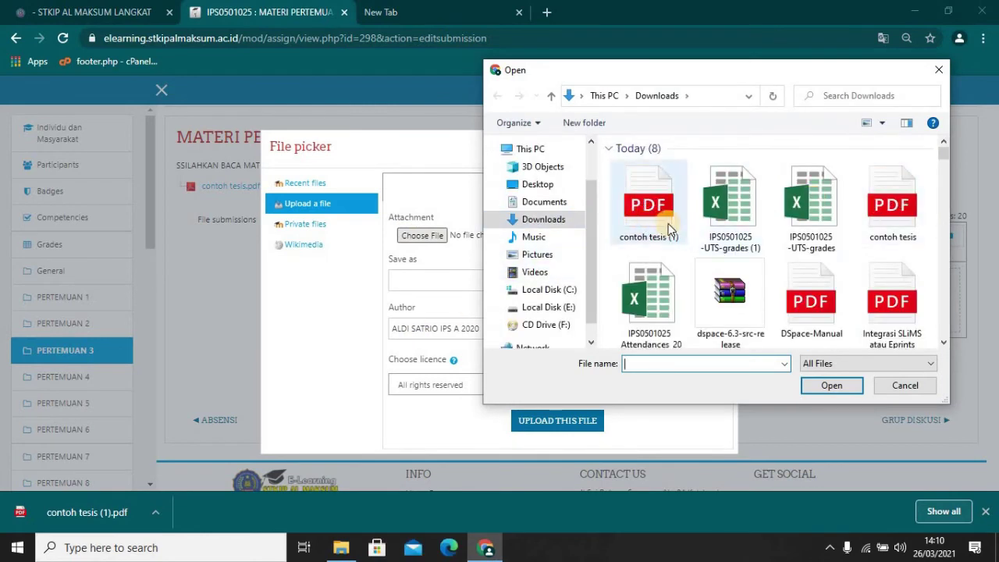
{"action": "double_click", "coordinate": [668, 224]}
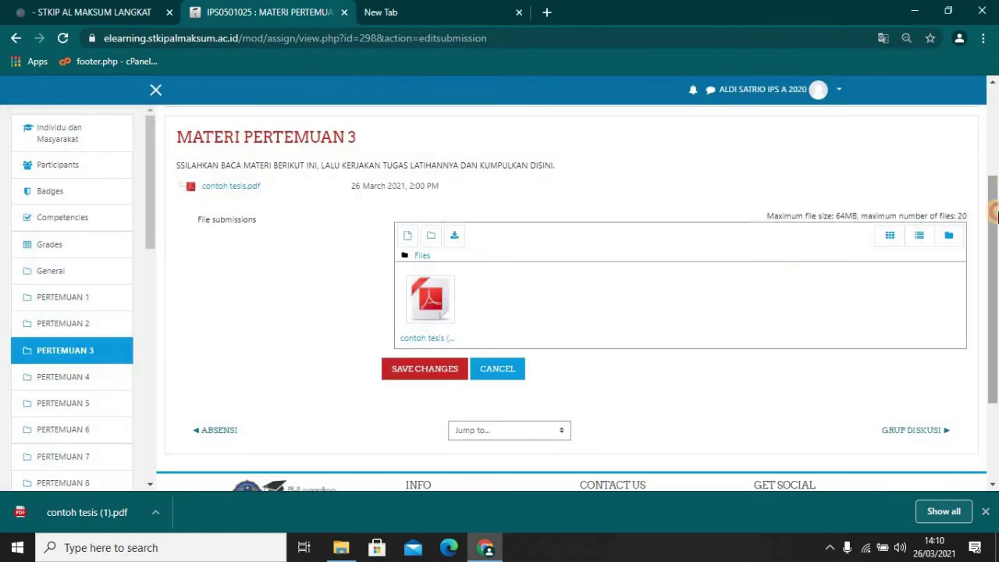
{"action": "scroll", "coordinate": [997, 217], "scroll_direction": "down", "scroll_amount": 2}
{"action": "left_click_drag", "start_coordinate": [992, 300], "coordinate": [992, 322]}
{"action": "left_click", "coordinate": [417, 236]}
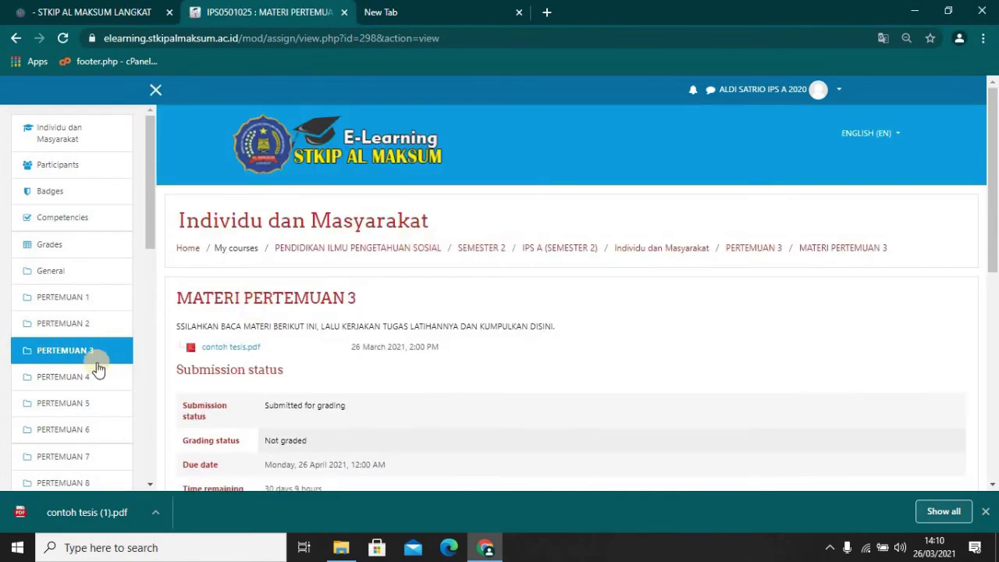
Mark MATERI PERTEMUAN 3 complete in the PERTEMUAN 3 section
{"action": "left_click", "coordinate": [67, 350]}
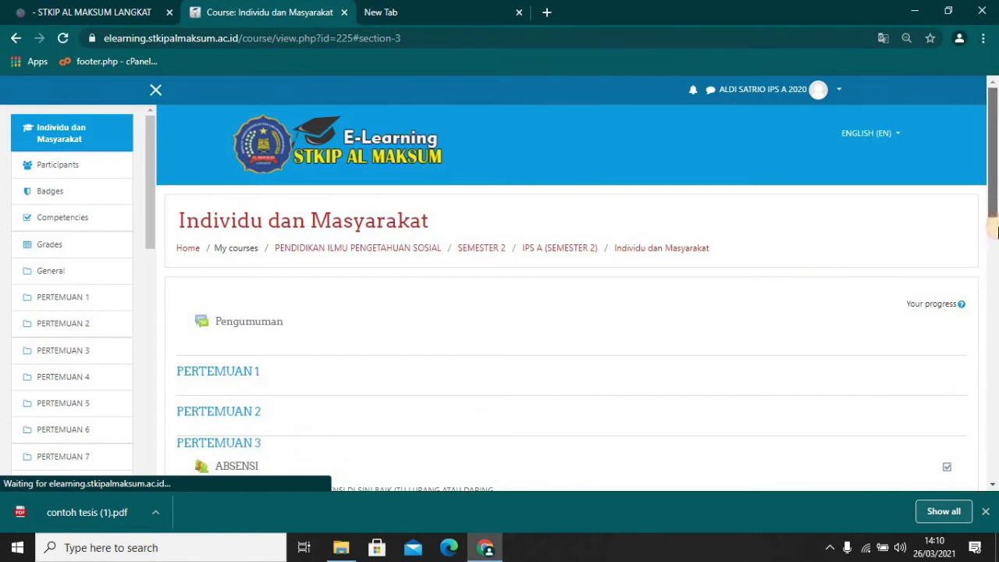
{"action": "scroll", "coordinate": [983, 235], "scroll_direction": "down", "scroll_amount": 4}
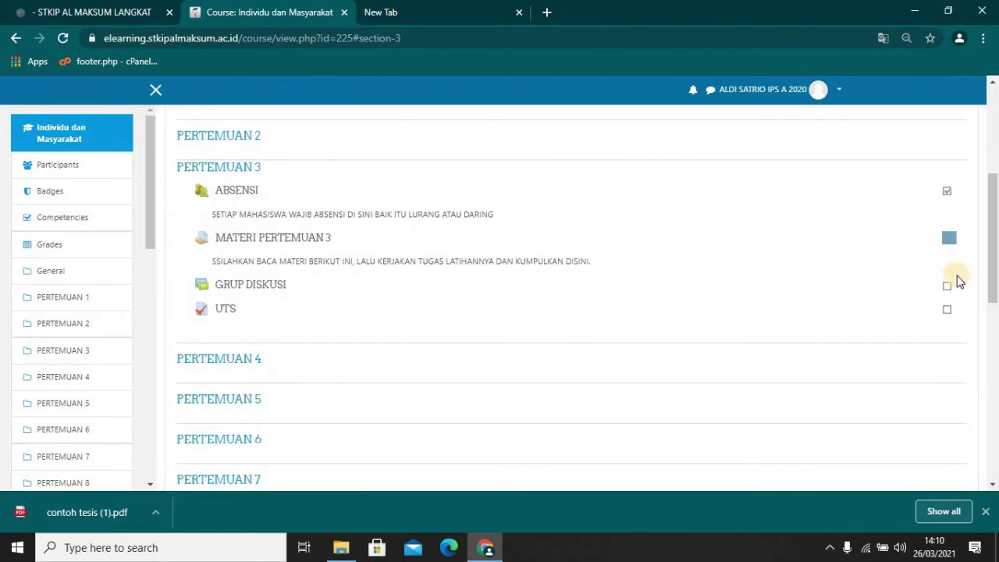
{"action": "left_click", "coordinate": [945, 244]}
Post a GRUP DISKUSI discussion titled ABCD saying question 2 is hard
{"action": "left_click", "coordinate": [270, 287]}
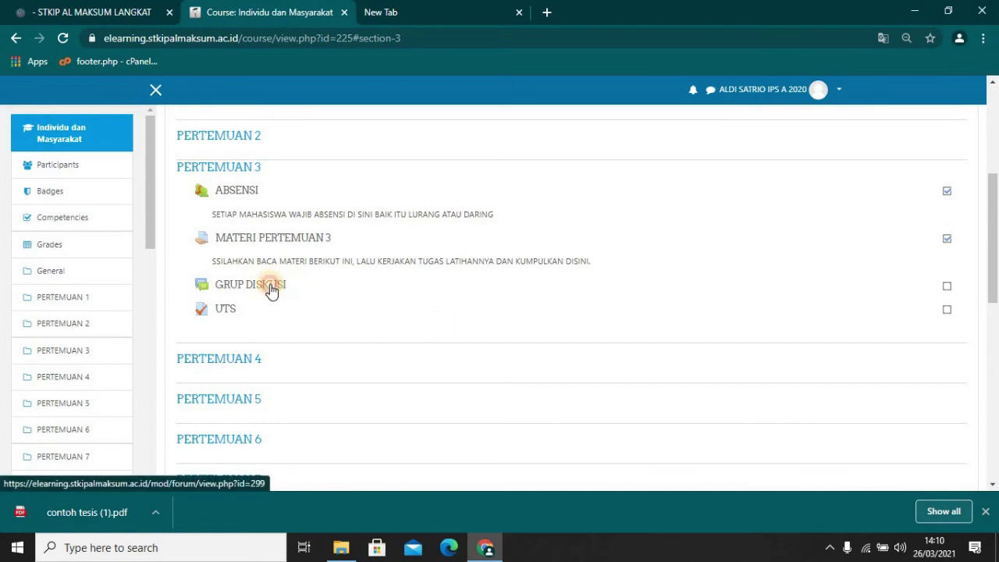
{"action": "left_click_drag", "start_coordinate": [994, 160], "coordinate": [995, 201]}
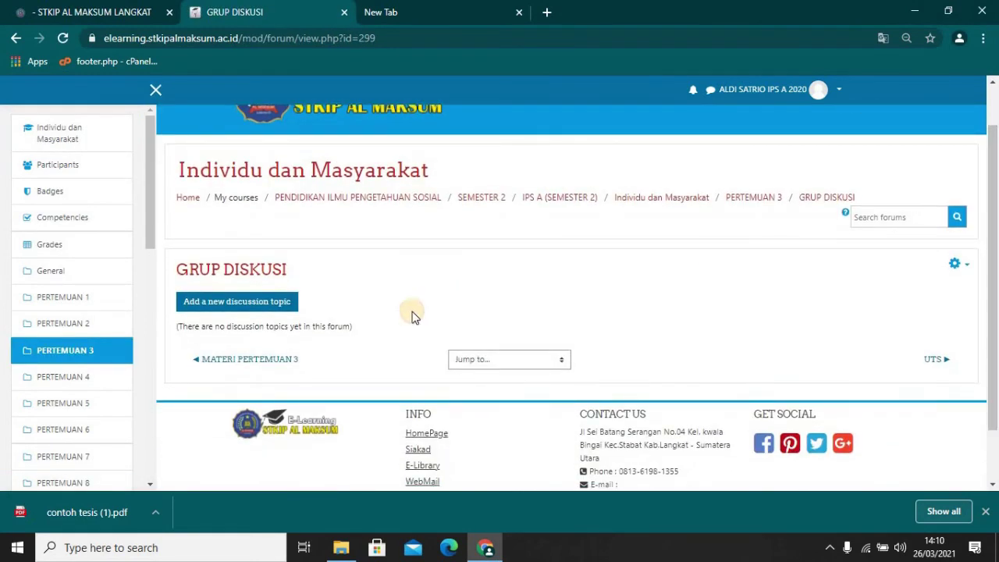
{"action": "left_click", "coordinate": [262, 305]}
{"action": "left_click", "coordinate": [463, 339]}
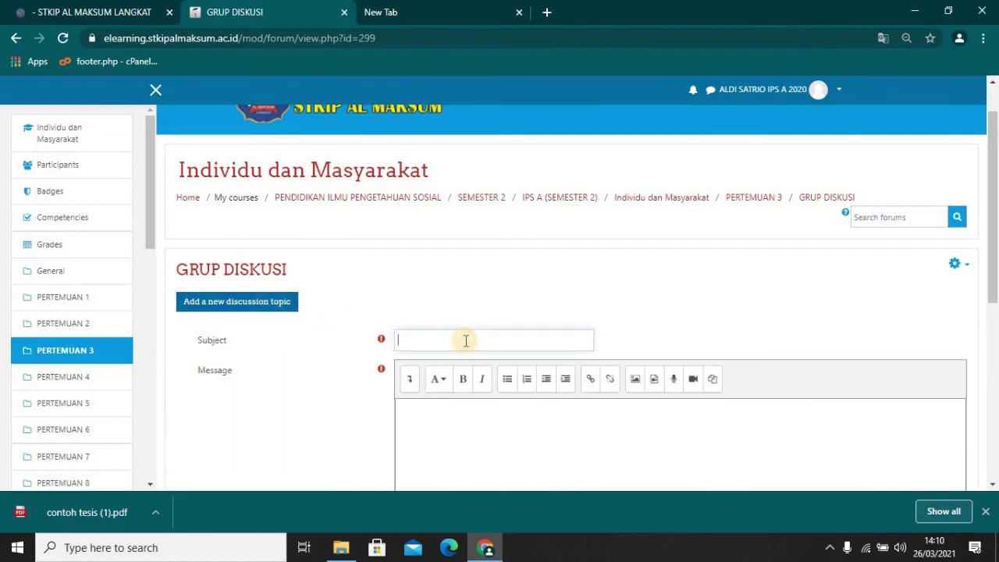
{"action": "type", "text": "ABCD"}
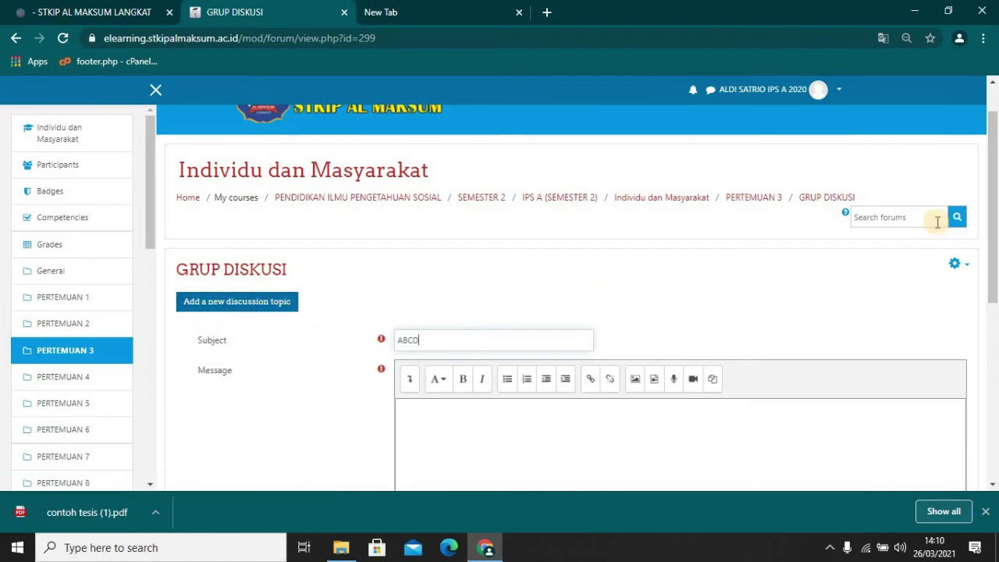
{"action": "left_click_drag", "start_coordinate": [994, 207], "coordinate": [994, 269]}
{"action": "left_click", "coordinate": [597, 285]}
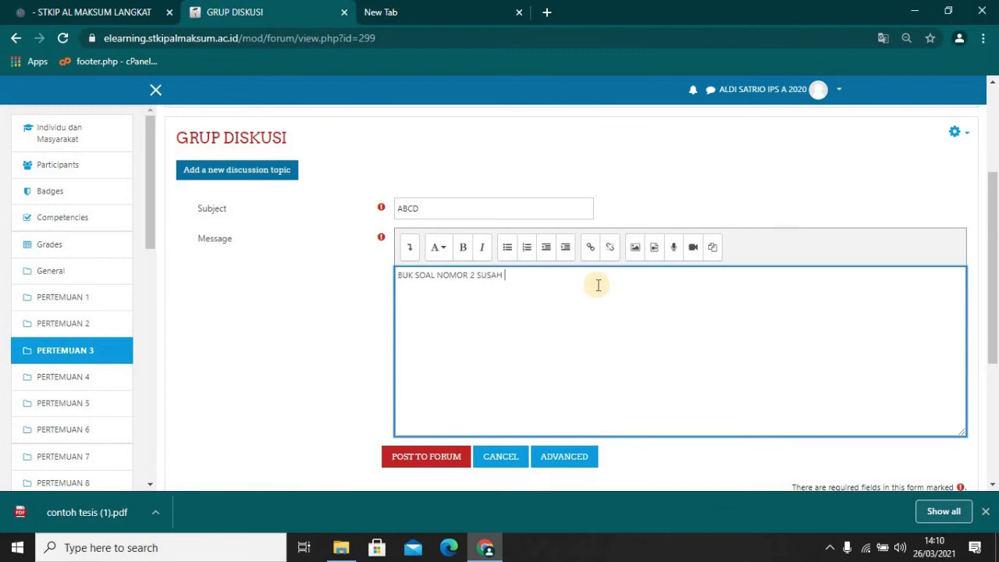
{"action": "type", "text": "X"}
{"action": "left_click", "coordinate": [447, 468]}
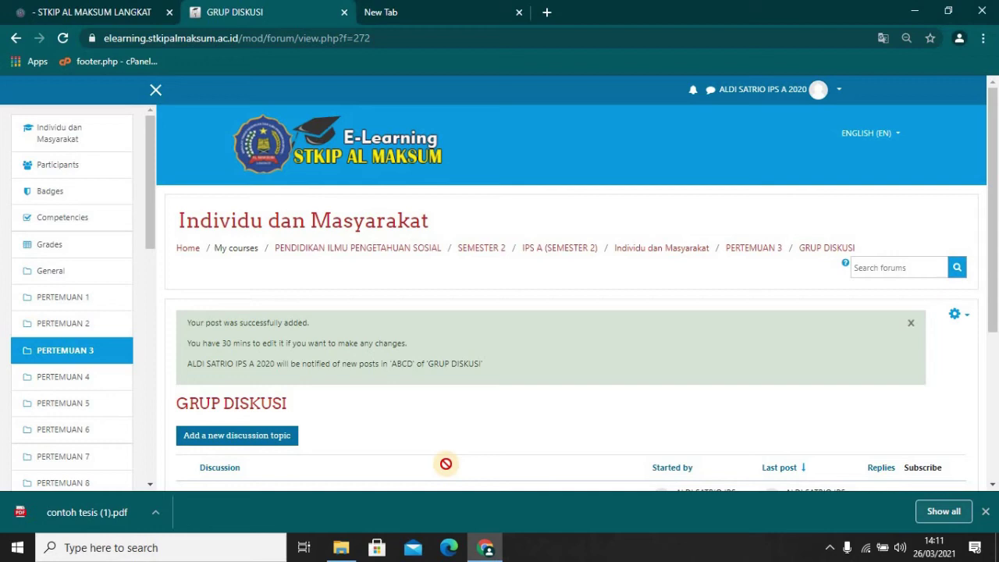
Mark GRUP DISKUSI as completed back in the PERTEMUAN 3 section
{"action": "left_click", "coordinate": [65, 351]}
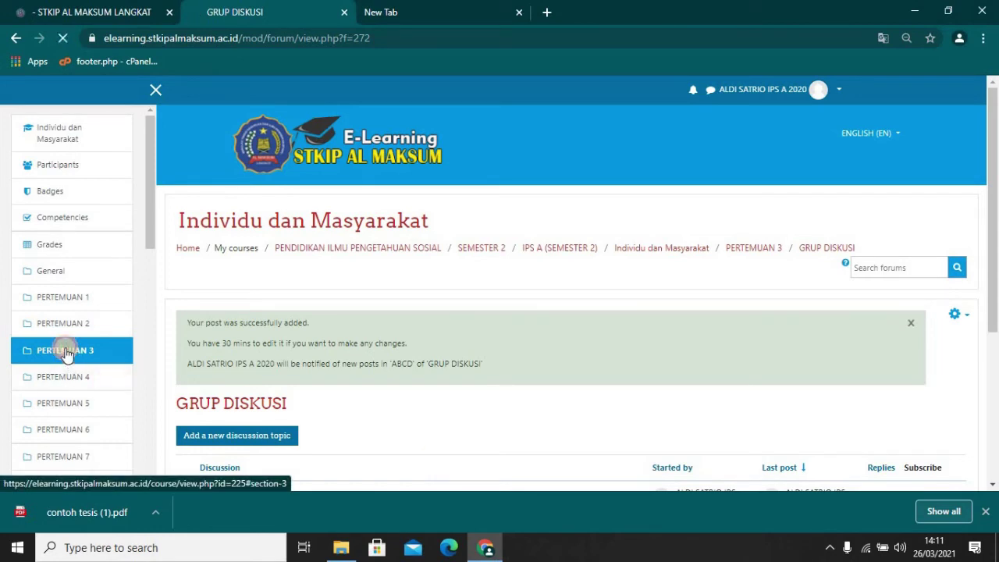
{"action": "left_click_drag", "start_coordinate": [994, 220], "coordinate": [993, 215]}
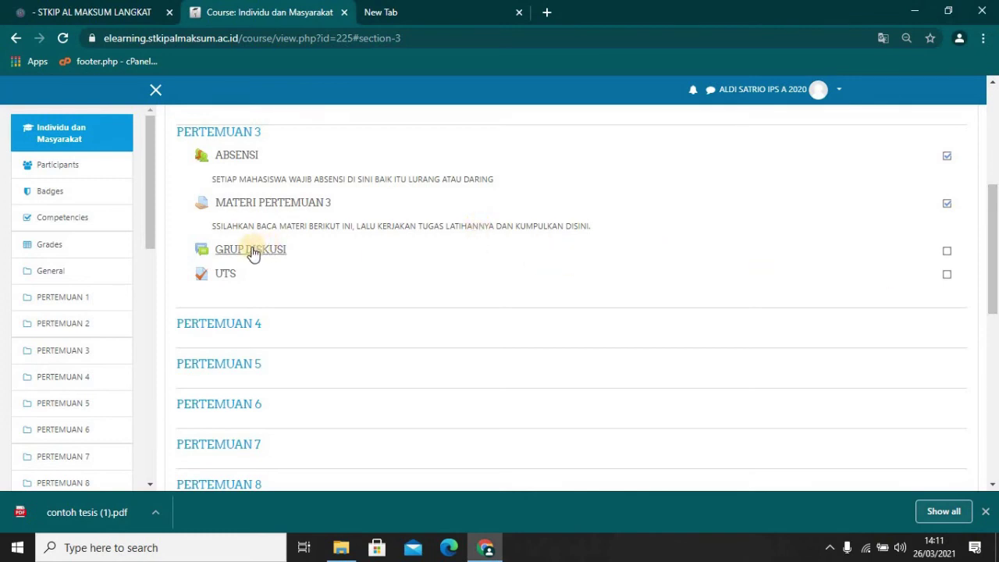
{"action": "left_click", "coordinate": [947, 251]}
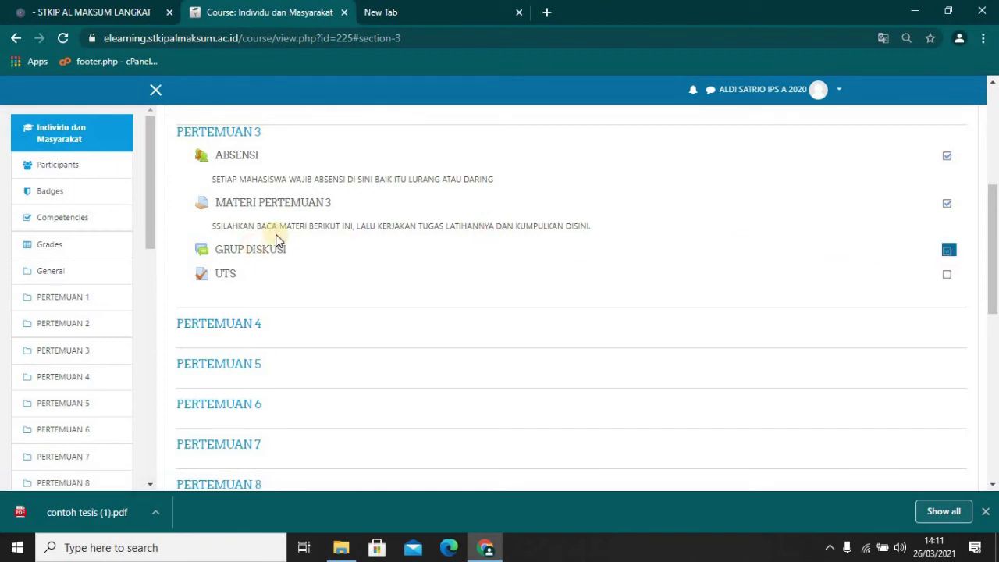
Start a UTS attempt, answering ANDI for question 1 and ANI for question 2
{"action": "left_click", "coordinate": [226, 277]}
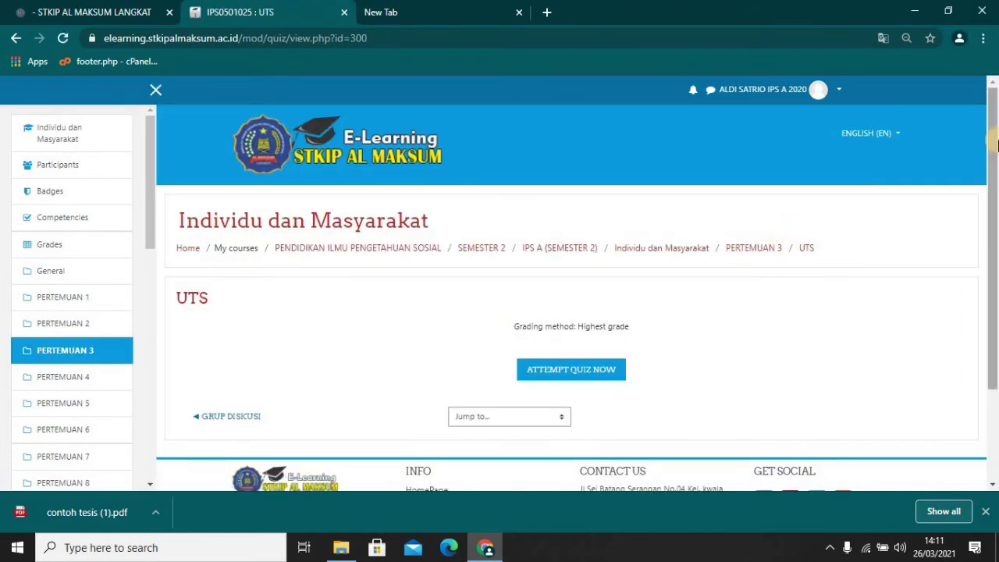
{"action": "scroll", "coordinate": [994, 143], "scroll_direction": "down", "scroll_amount": 1}
{"action": "left_click", "coordinate": [536, 294]}
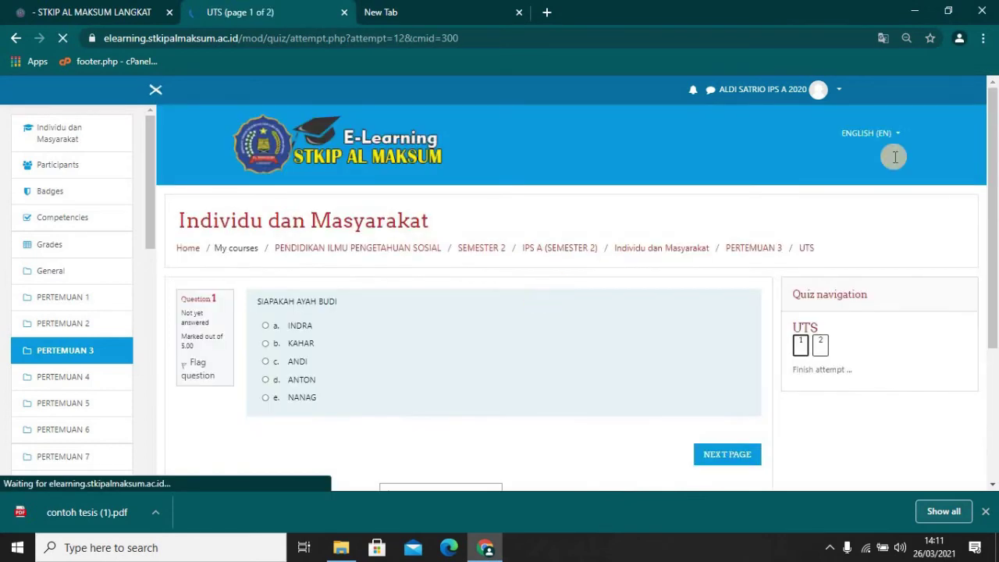
{"action": "left_click_drag", "start_coordinate": [995, 136], "coordinate": [996, 188]}
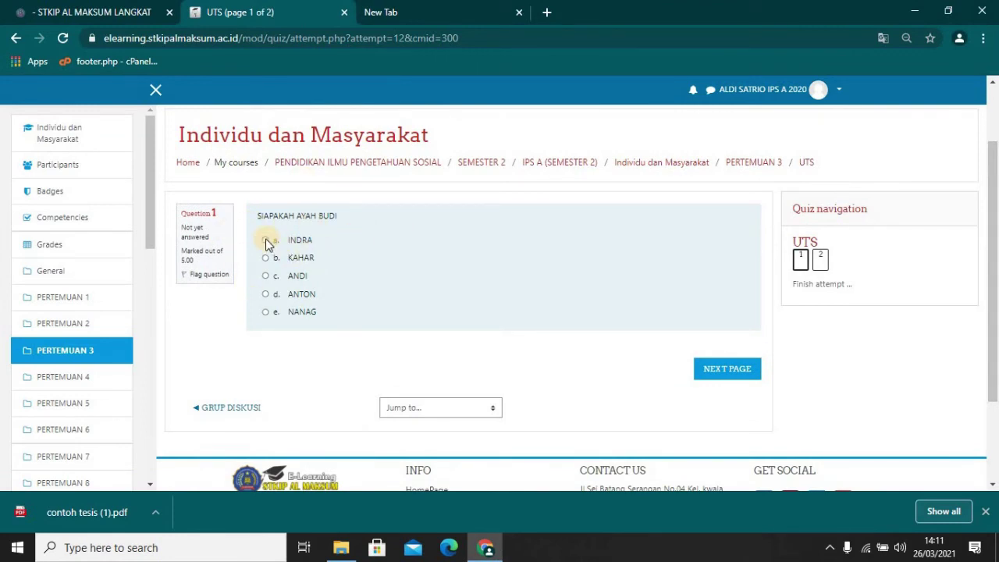
{"action": "left_click", "coordinate": [266, 277]}
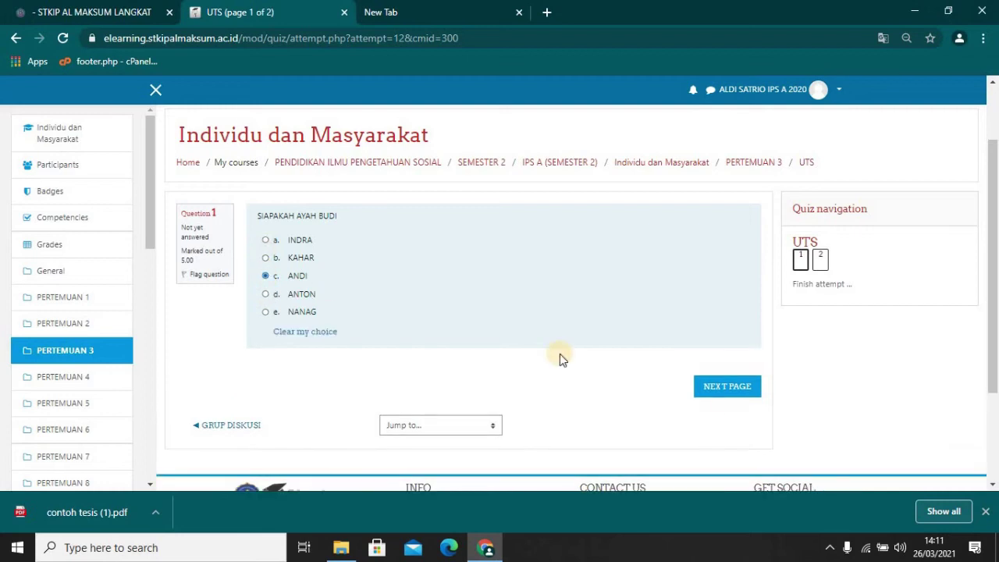
{"action": "left_click", "coordinate": [722, 386]}
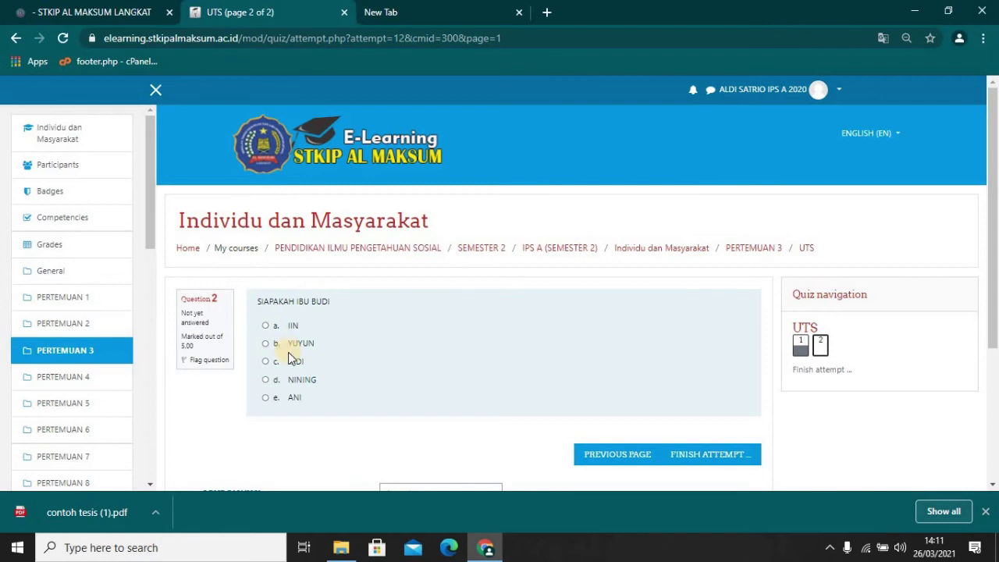
{"action": "left_click", "coordinate": [266, 399]}
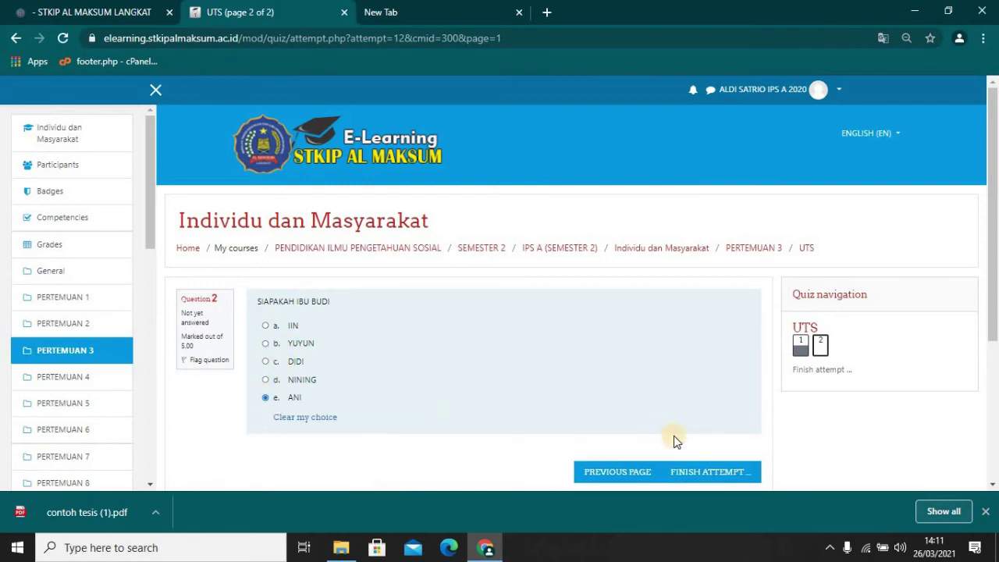
Submit all answers and review the 10.00 out of 10.00 result
{"action": "left_click", "coordinate": [722, 471]}
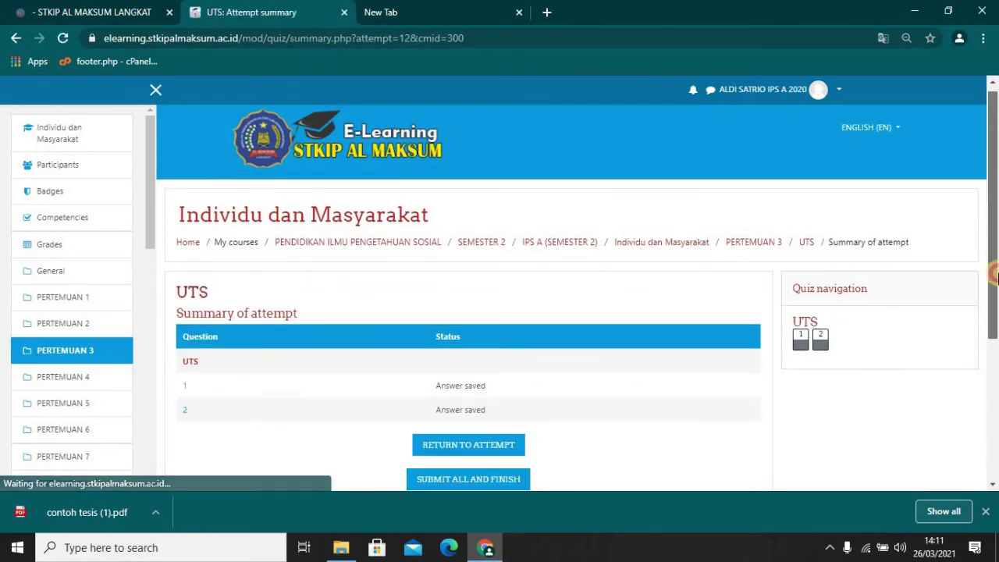
{"action": "scroll", "coordinate": [898, 290], "scroll_direction": "down", "scroll_amount": 2}
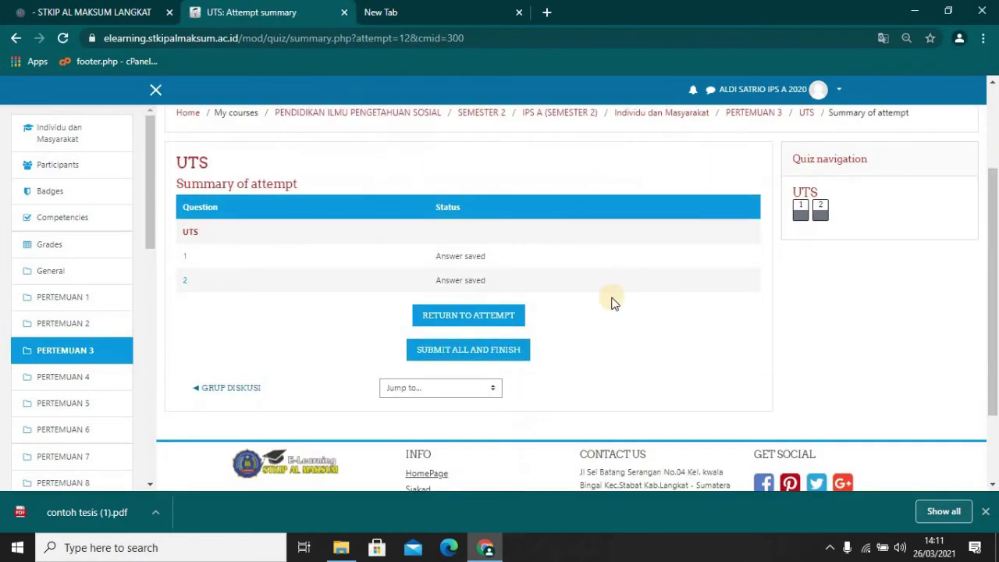
{"action": "left_click", "coordinate": [480, 350]}
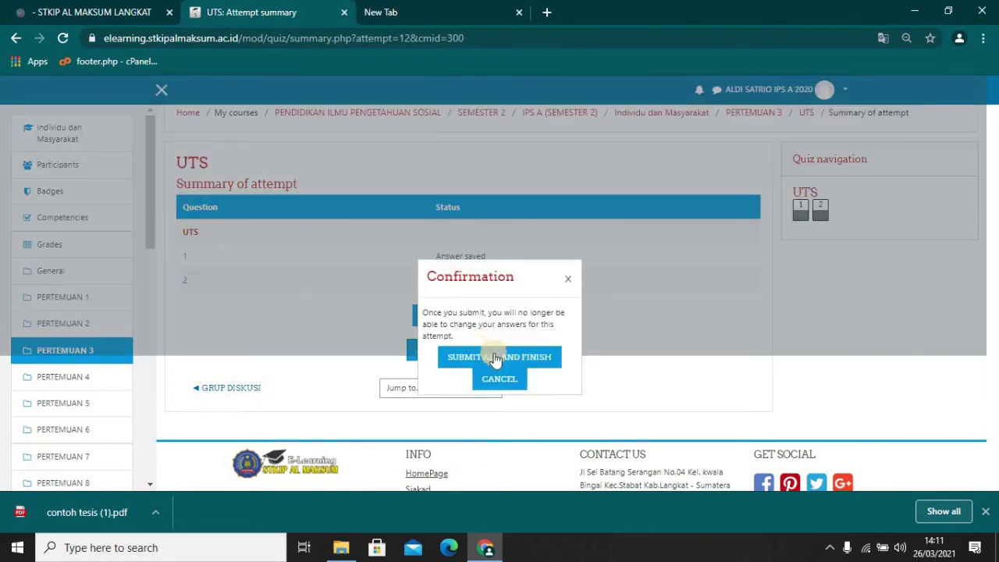
{"action": "left_click", "coordinate": [494, 355]}
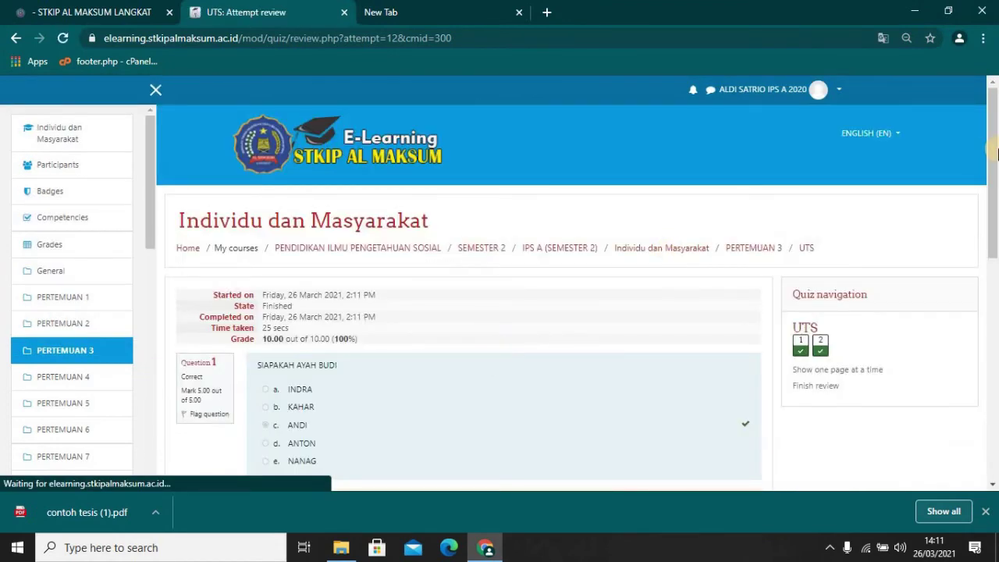
{"action": "left_click_drag", "start_coordinate": [995, 183], "coordinate": [995, 239]}
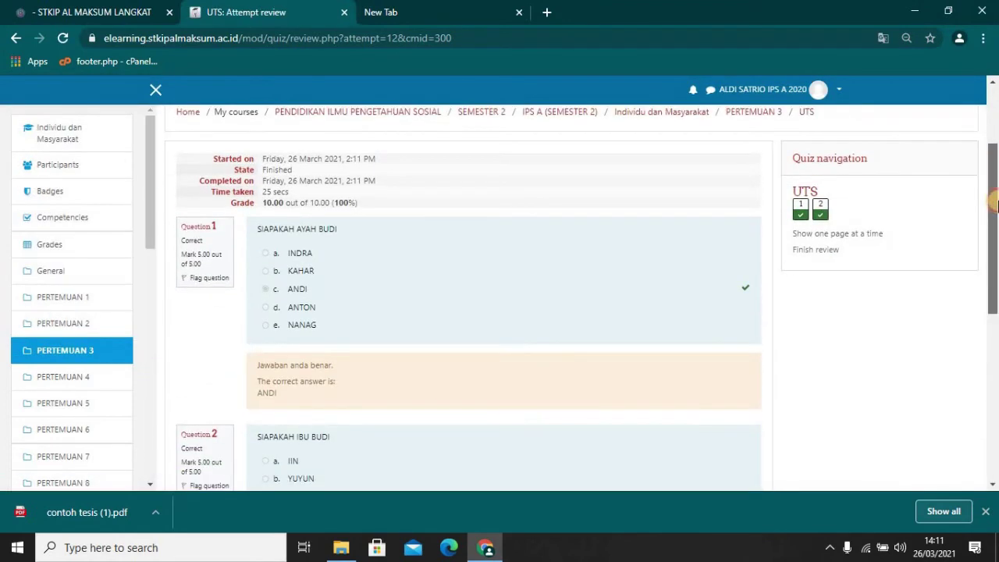
{"action": "left_click_drag", "start_coordinate": [994, 160], "coordinate": [994, 309]}
{"action": "mouse_move", "coordinate": [996, 238]}
{"action": "left_mouse_down"}
{"action": "mouse_move", "coordinate": [995, 133]}
{"action": "mouse_move", "coordinate": [982, 92]}
{"action": "mouse_move", "coordinate": [995, 274]}
{"action": "mouse_move", "coordinate": [989, 114]}
{"action": "mouse_move", "coordinate": [990, 194]}
{"action": "mouse_move", "coordinate": [989, 138]}
{"action": "mouse_move", "coordinate": [992, 146]}
{"action": "left_mouse_up"}
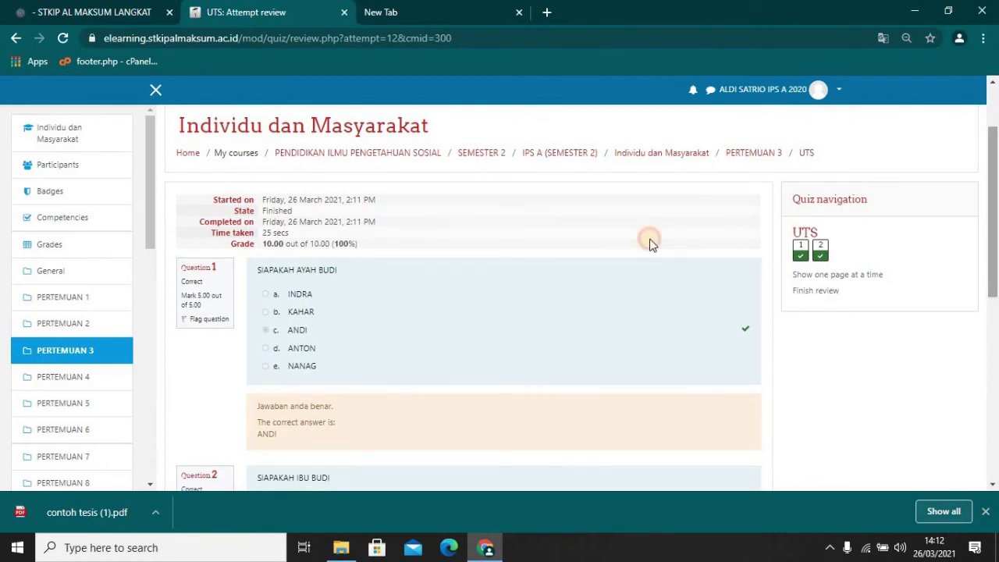
{"action": "left_click", "coordinate": [72, 352]}
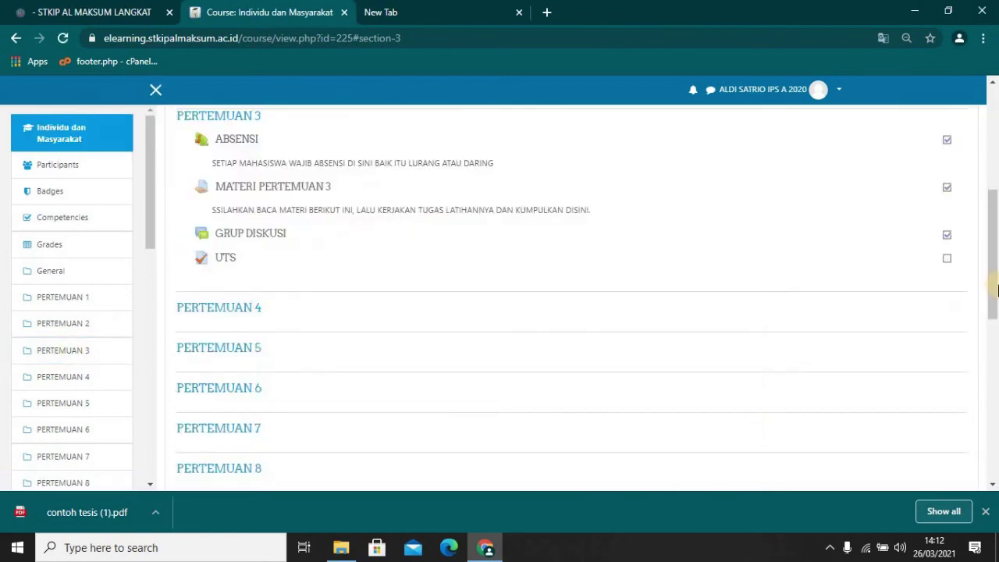
Log out of the student account, sign back in as the teacher, and switch the language to Indonesian (id)
{"action": "left_click_drag", "start_coordinate": [997, 289], "coordinate": [813, 111]}
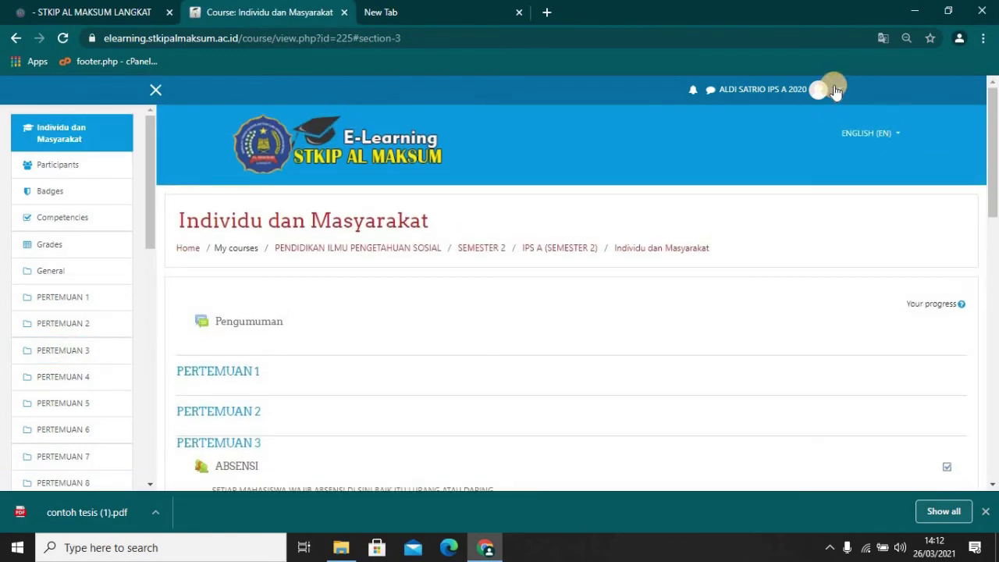
{"action": "left_click", "coordinate": [833, 91]}
{"action": "left_click", "coordinate": [794, 221]}
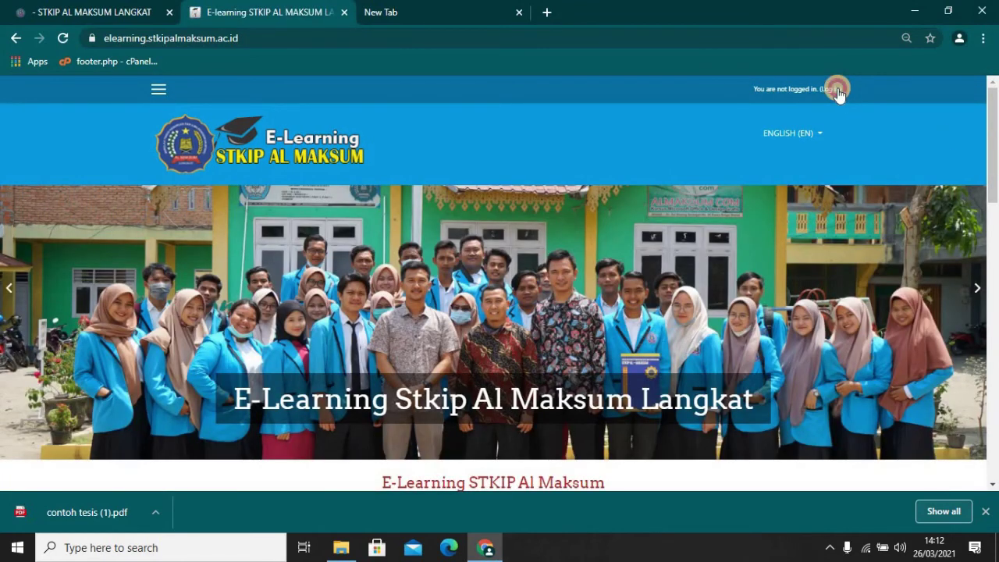
{"action": "left_click", "coordinate": [837, 90]}
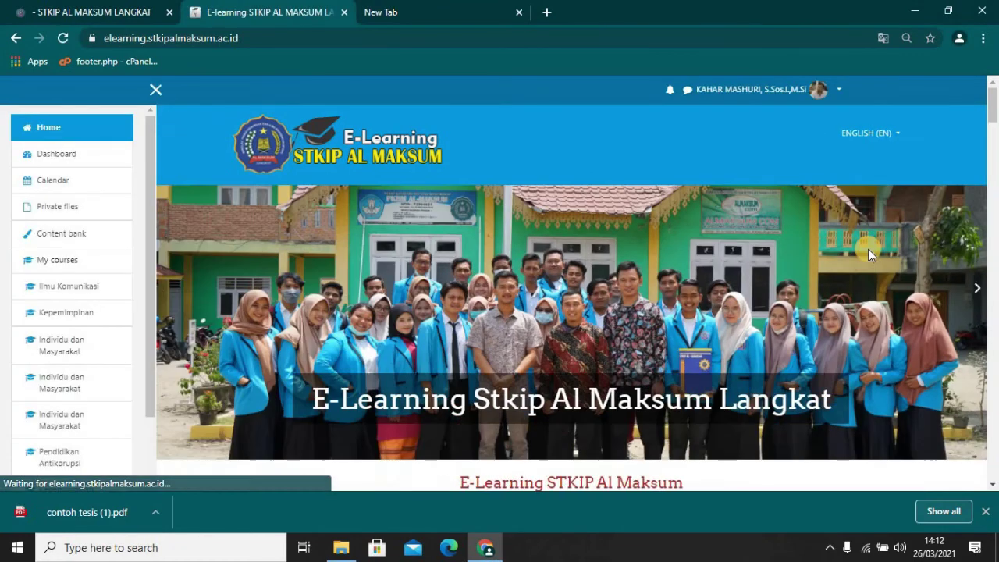
{"action": "left_click", "coordinate": [881, 133]}
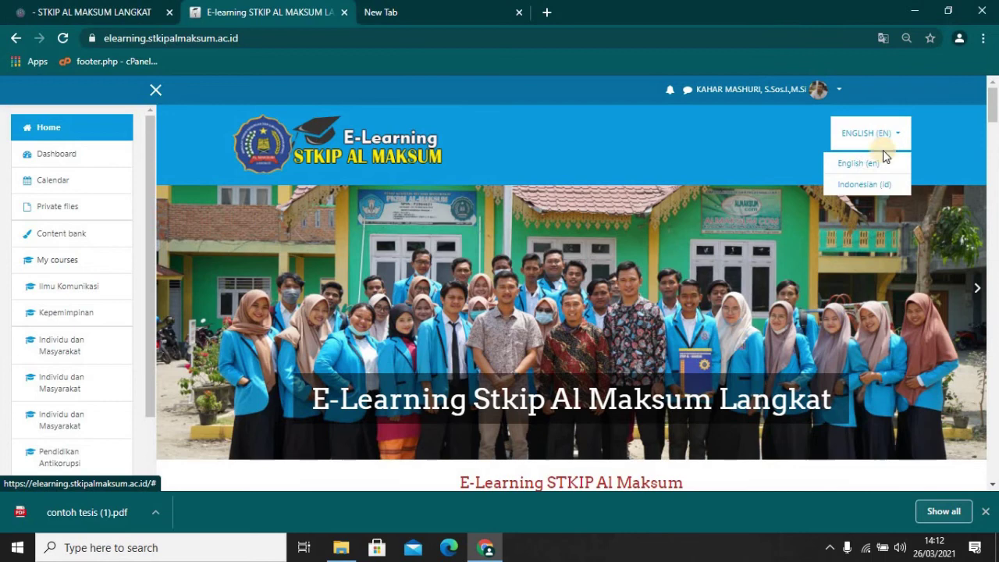
{"action": "left_click", "coordinate": [850, 187]}
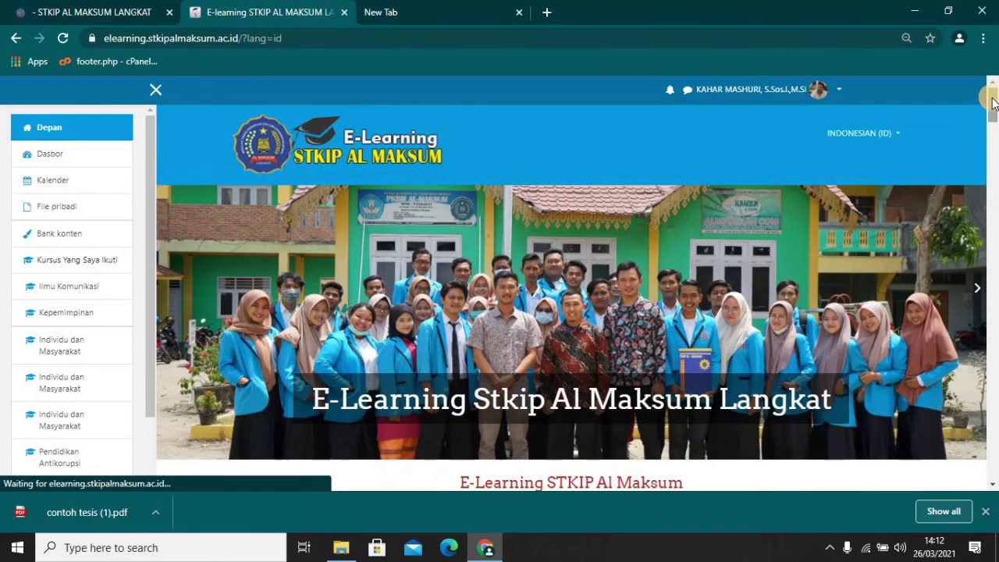
{"action": "left_click_drag", "start_coordinate": [992, 101], "coordinate": [989, 158]}
{"action": "scroll", "coordinate": [450, 192], "scroll_direction": "up", "scroll_amount": 7}
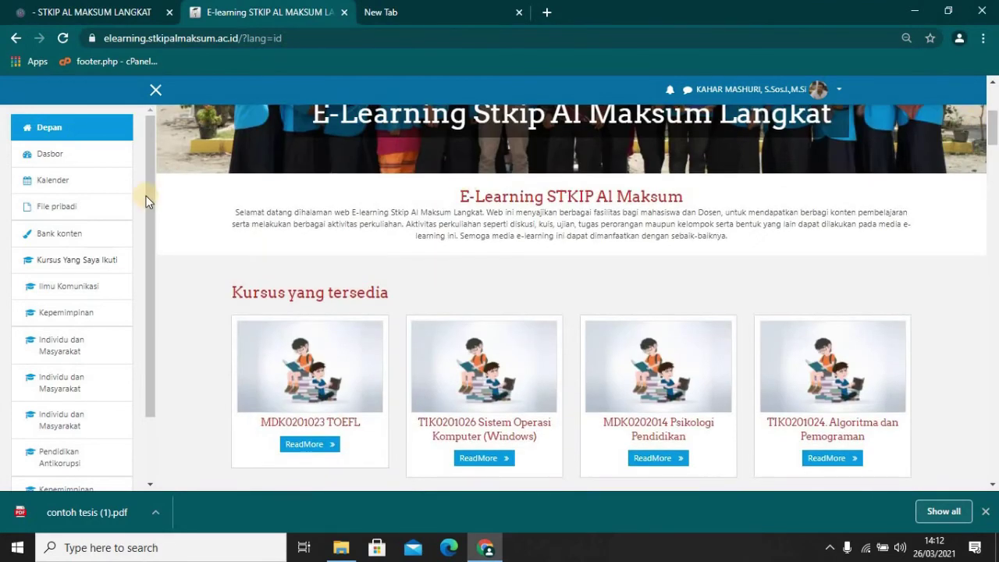